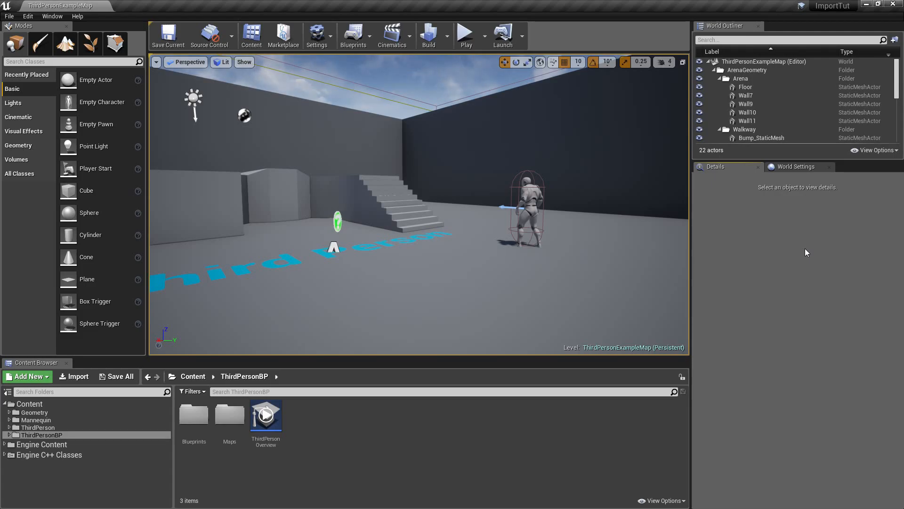
- Switch to the browser and look over Kenney's 3D asset packs, then return to the Unreal Editor
key("alt+Tab")
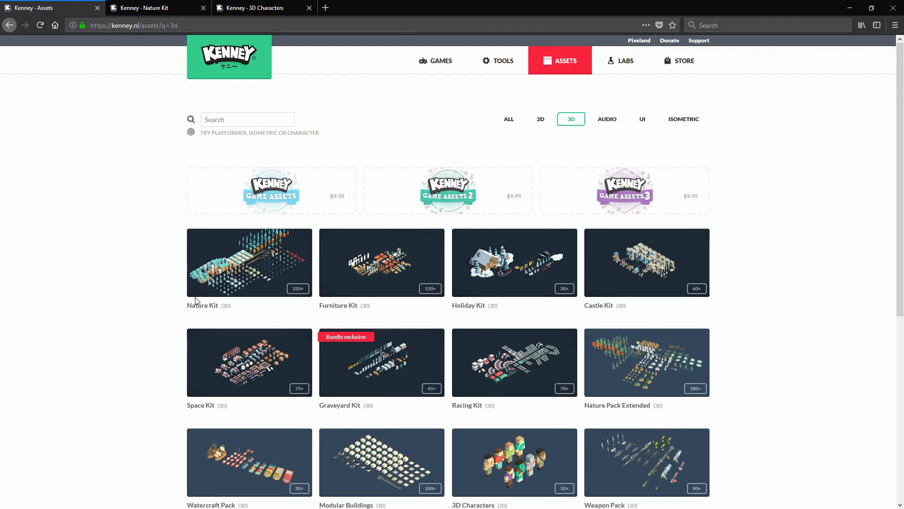
scroll(140, 270, "down", 3)
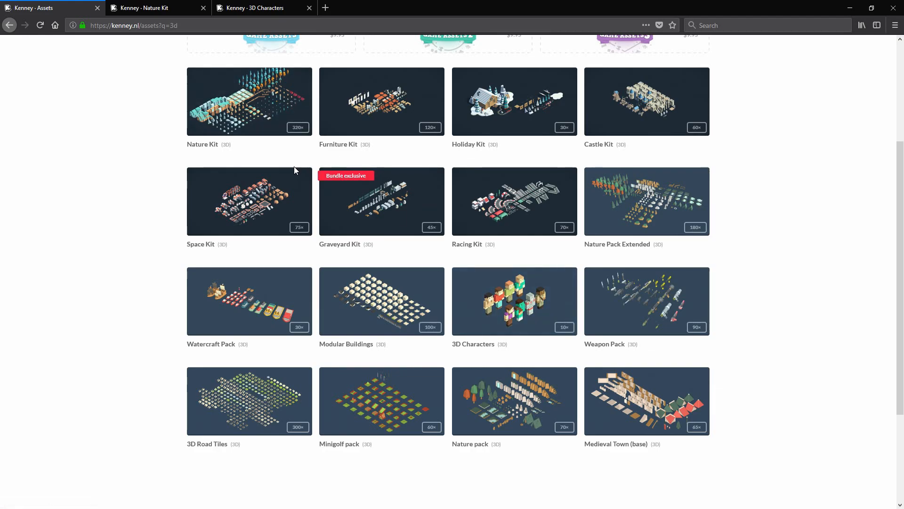
scroll(294, 166, "up", 3)
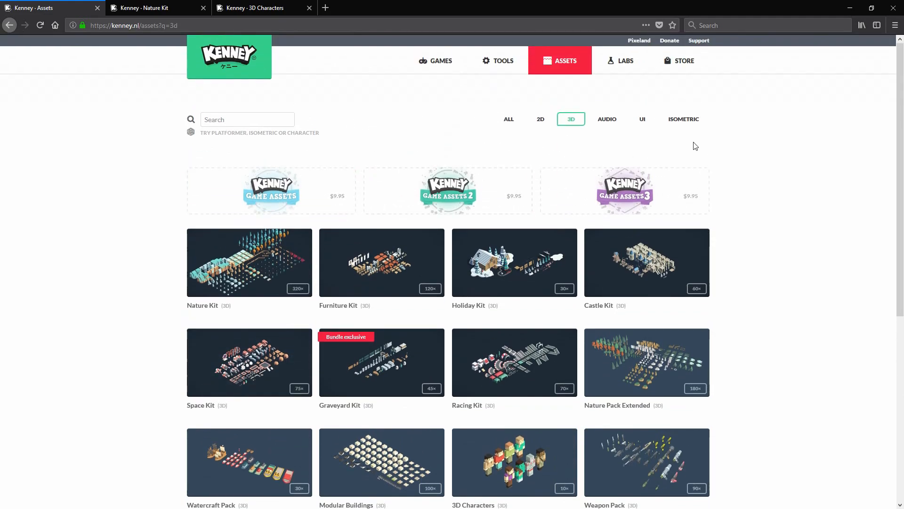
key("alt+Tab")
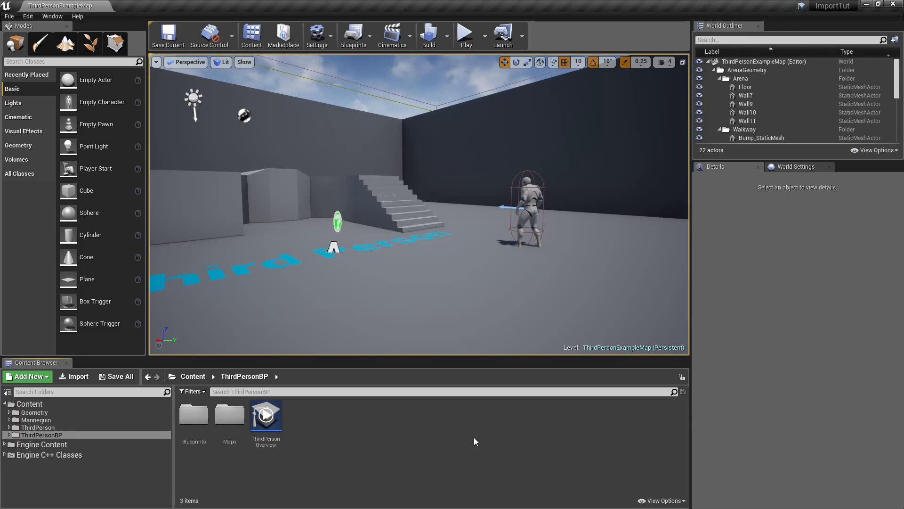
- Go up to the Downloads folder in File Explorer and point out the two downloaded Kenney zip archives
mouse_move(556, 317)
right_mouse_down()
mouse_move(585, 312)
mouse_move(565, 319)
right_mouse_up()
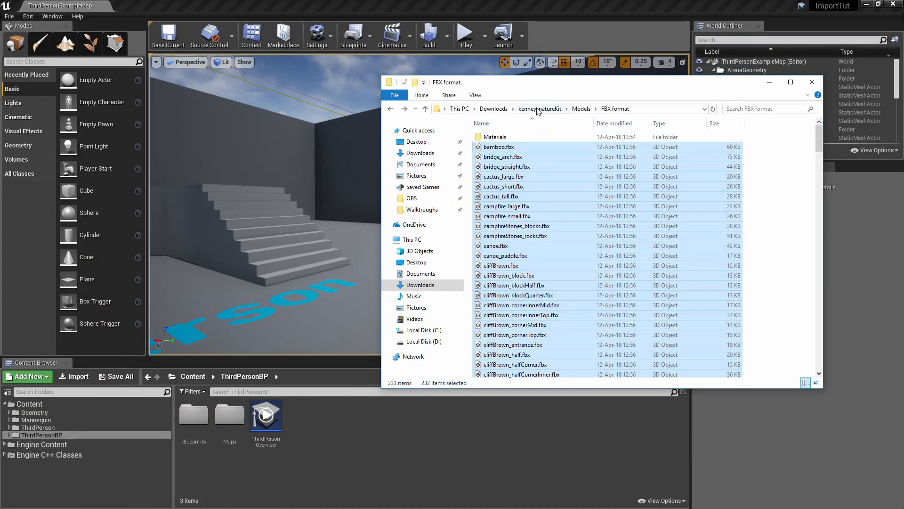
left_click(540, 109)
left_click(494, 109)
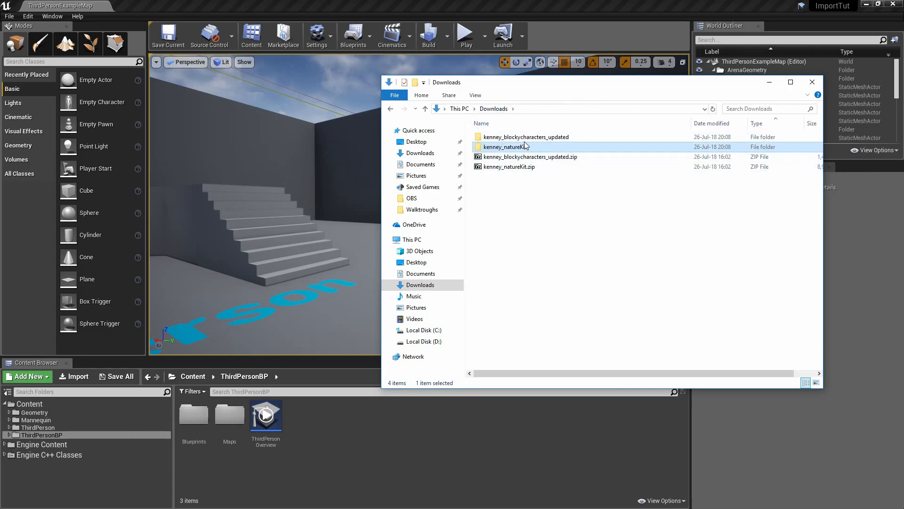
left_click_drag(569, 88, 493, 122)
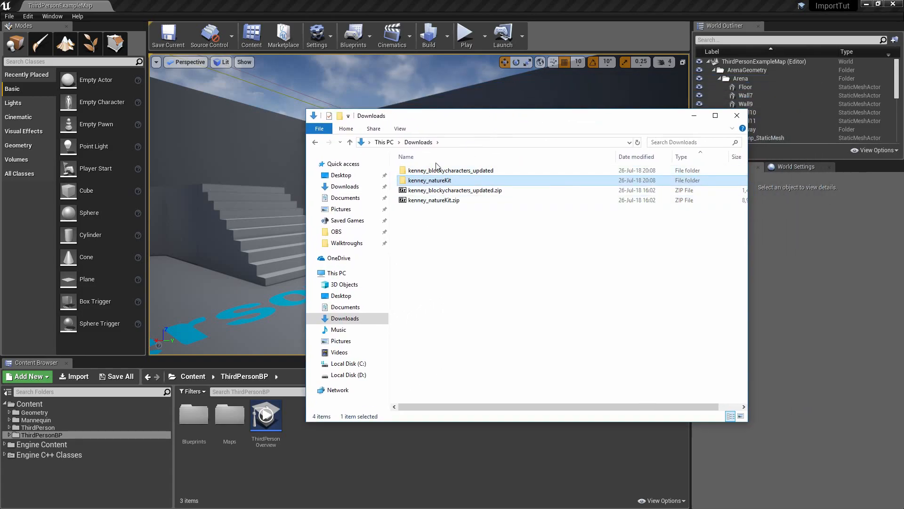
left_click_drag(451, 220, 398, 191)
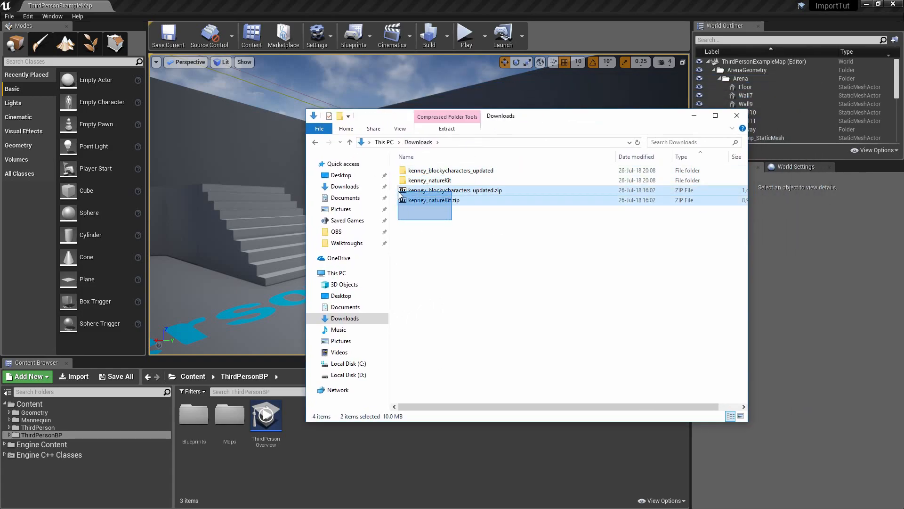
left_click(457, 248)
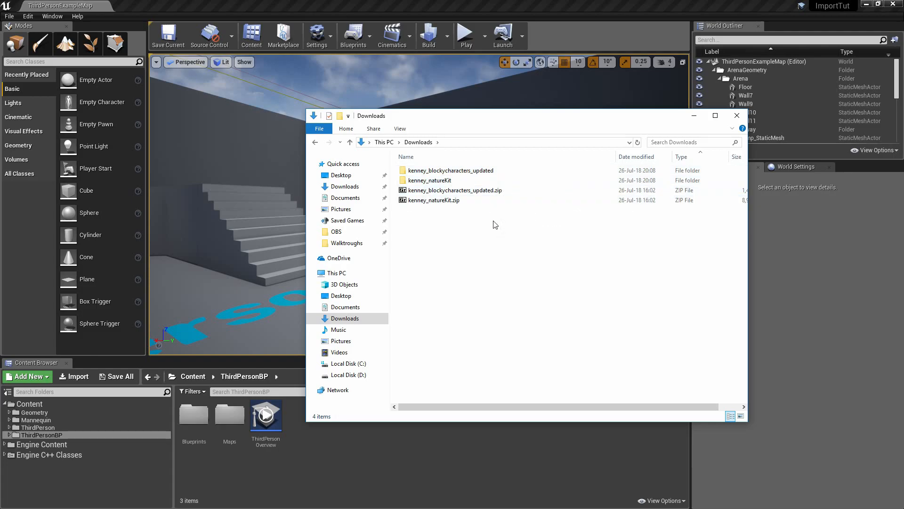
- Copy the text "blockycharacters" from the kenney_blockycharacters_updated folder's name and open that folder
left_click(431, 171)
left_click(431, 171)
left_click_drag(429, 170, 474, 171)
key("ctrl+c")
left_click(481, 240)
double_click(451, 172)
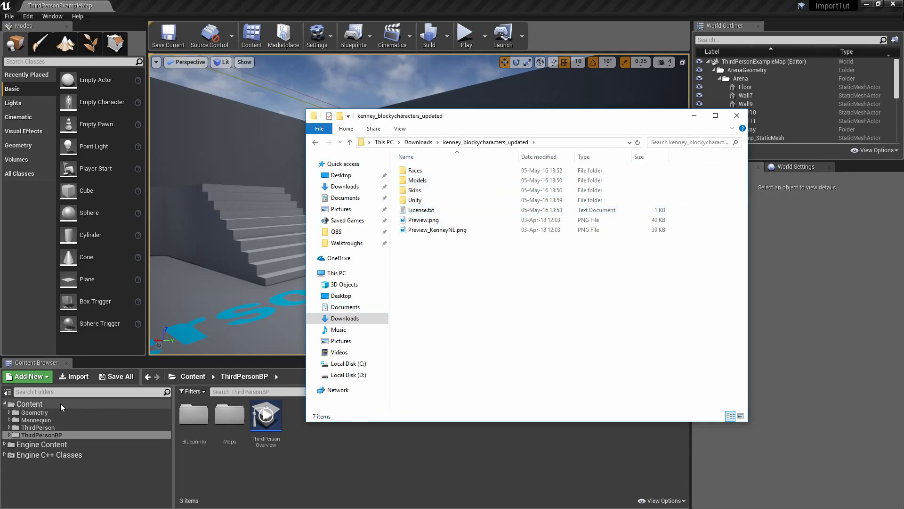
- Create a new folder named blockycharacters directly under Content in the Unreal project
left_click(37, 403)
right_click(37, 404)
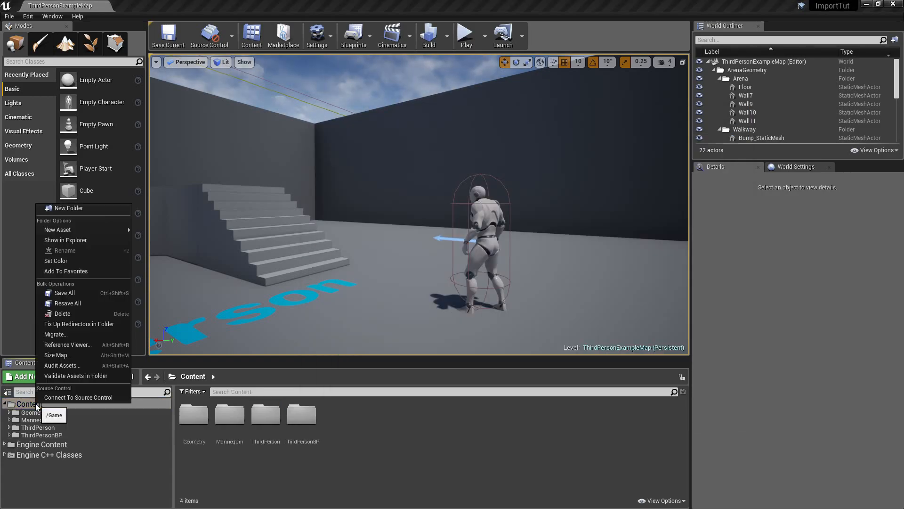
left_click(104, 208)
key("ctrl+v")
key("Return")
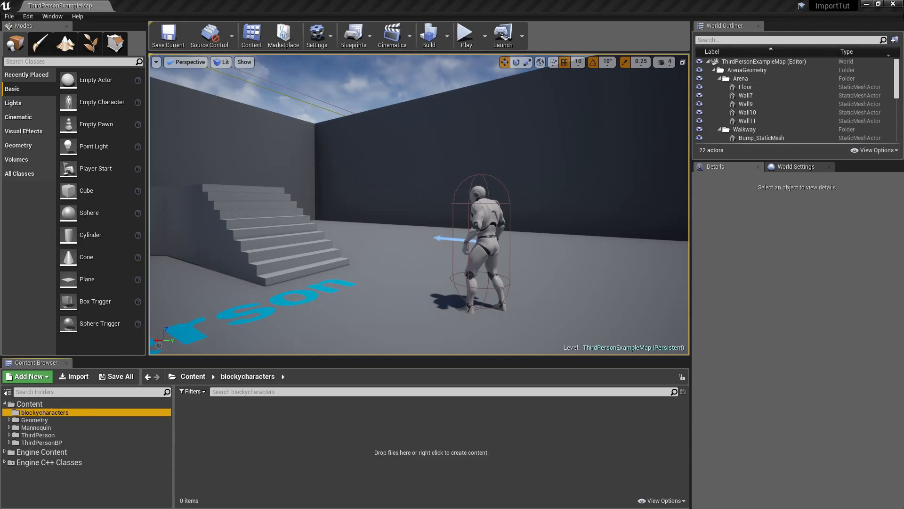
- Bring basicCharacter.fbx from the Kenney pack's Models folder into the blockycharacters folder to open its FBX import options
key("alt+Tab")
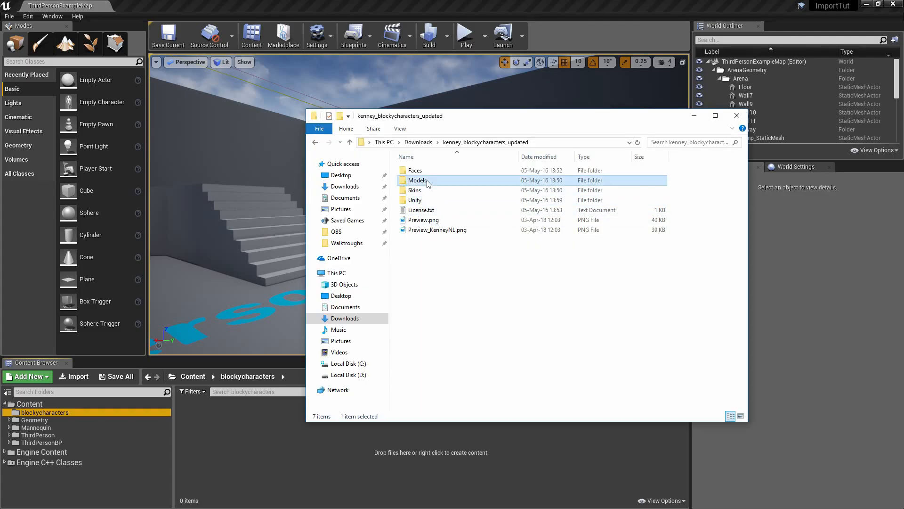
double_click(424, 179)
left_click_drag(492, 118, 474, 91)
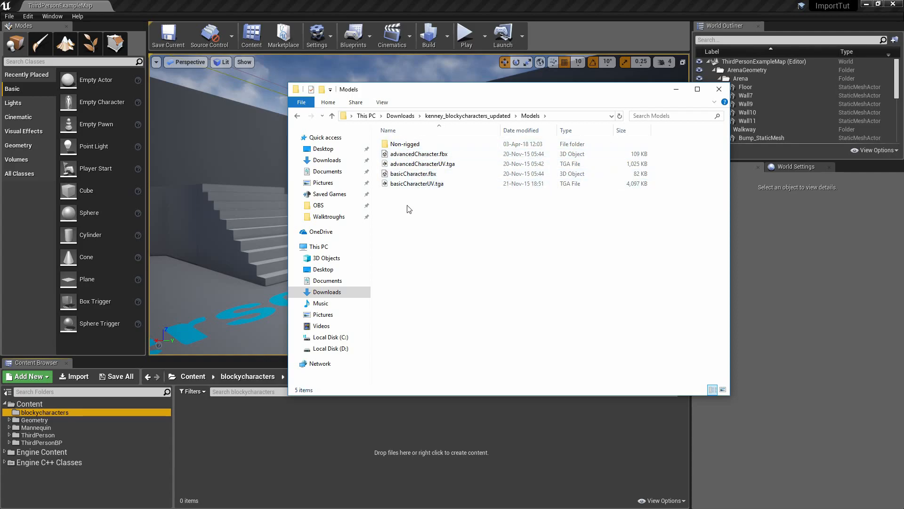
left_click(400, 177)
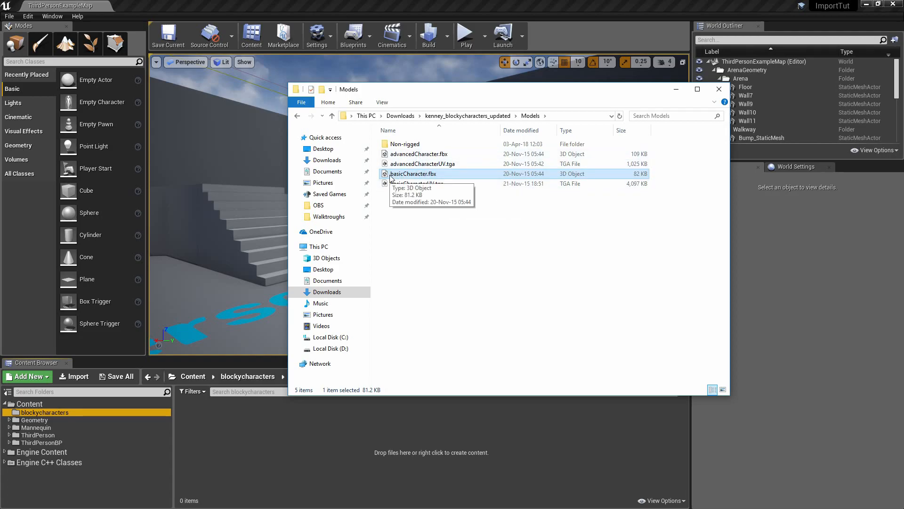
mouse_move(232, 446)
left_mouse_down()
mouse_move(223, 435)
mouse_move(239, 437)
left_mouse_up()
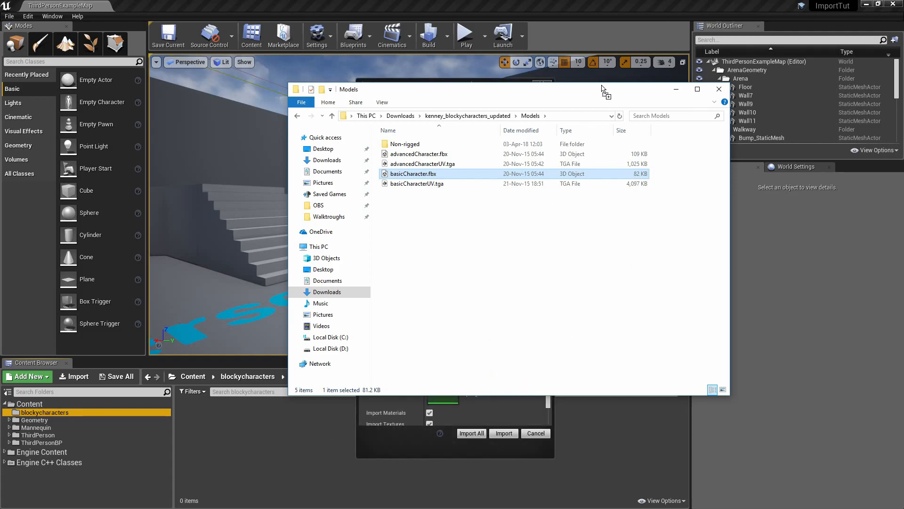
left_click(757, 319)
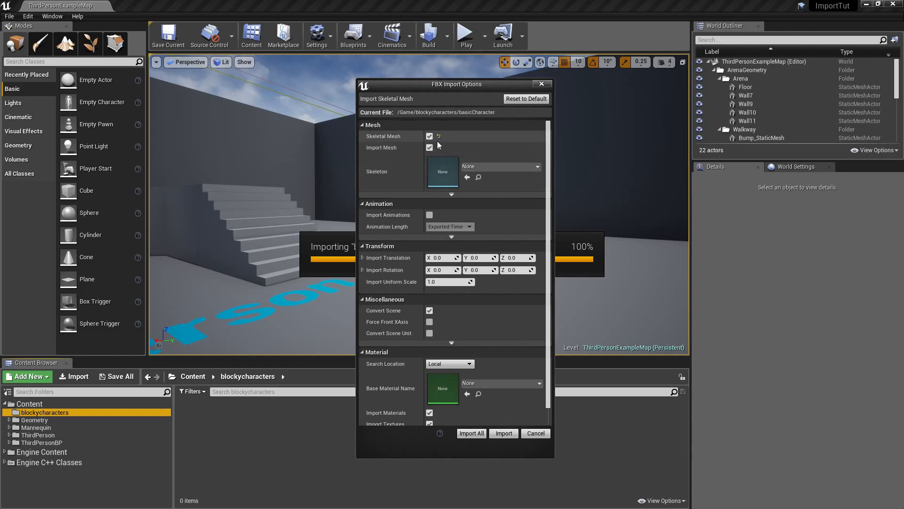
- Turn off Import Materials and Import Textures, and import all of basicCharacter as a skeletal mesh
scroll(549, 263, "down", 1)
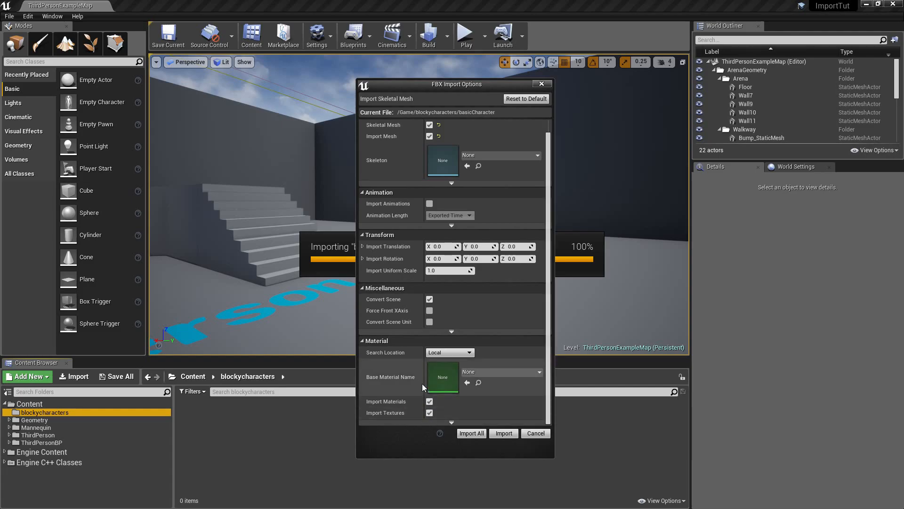
left_click_drag(424, 383, 423, 383)
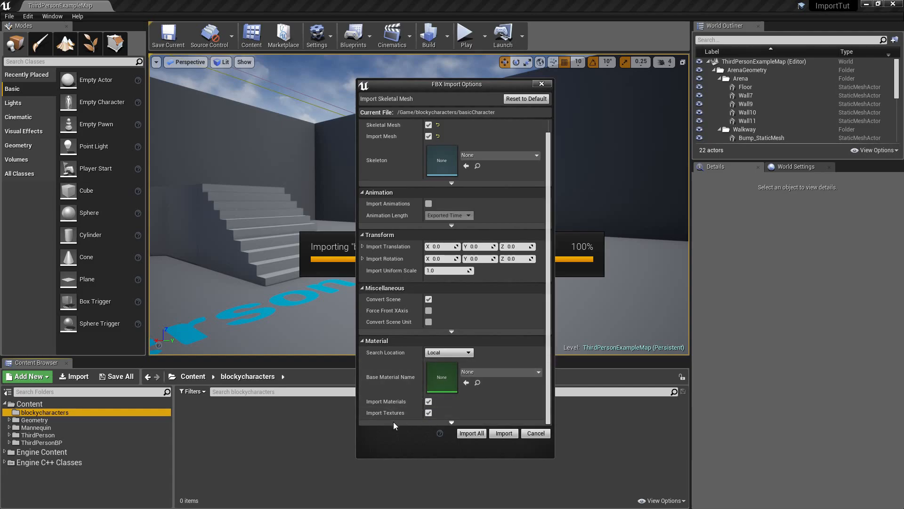
left_click(429, 402)
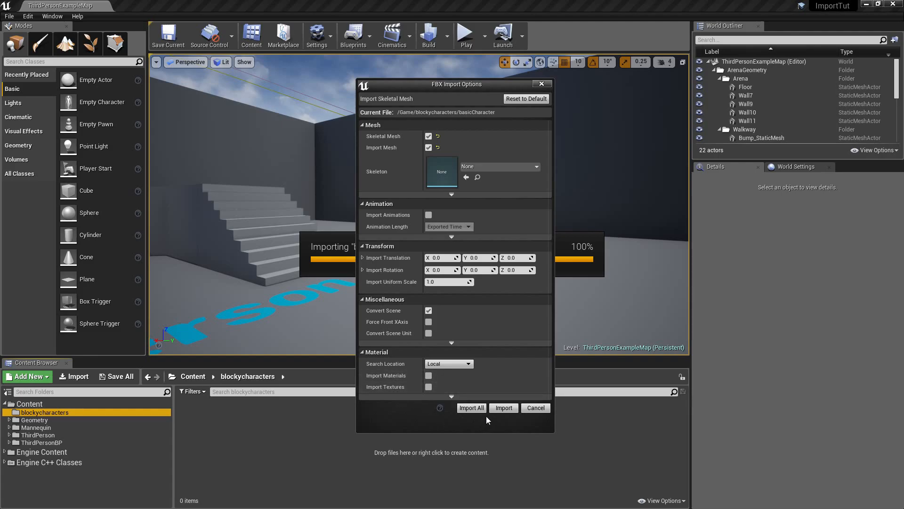
left_click(472, 408)
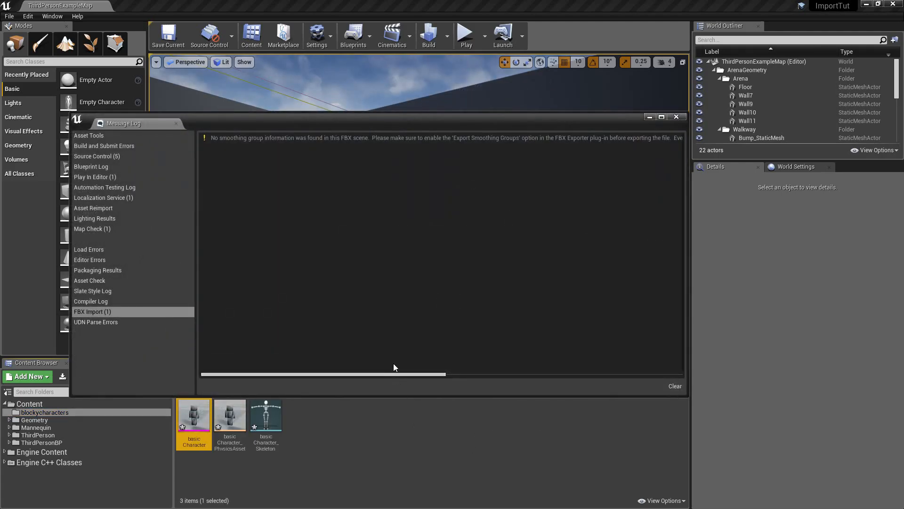
- Read the FBX import message about smoothing groups in the Message Log and close the log
left_click_drag(401, 122, 519, 70)
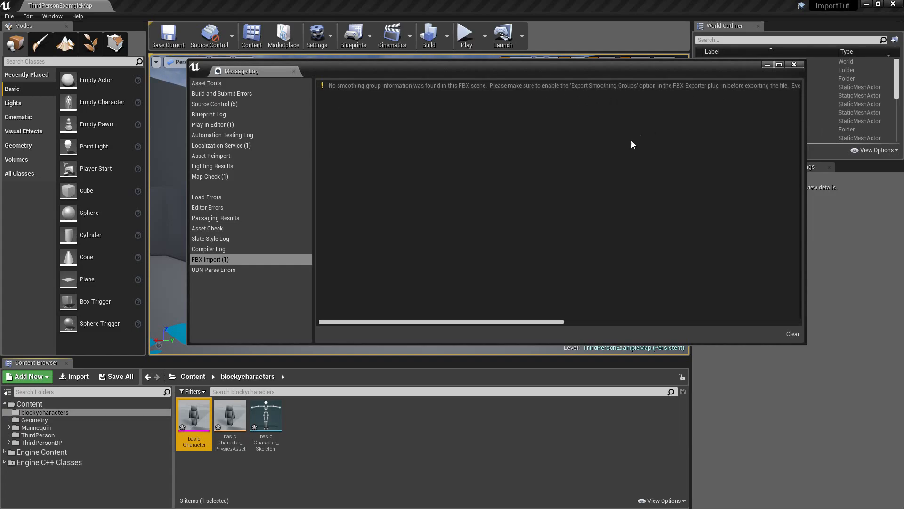
left_click_drag(568, 323, 594, 323)
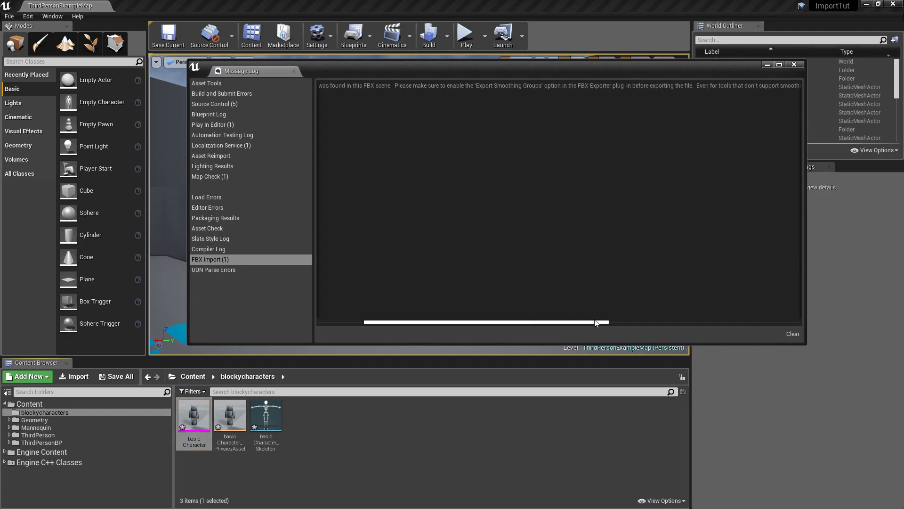
left_click(794, 65)
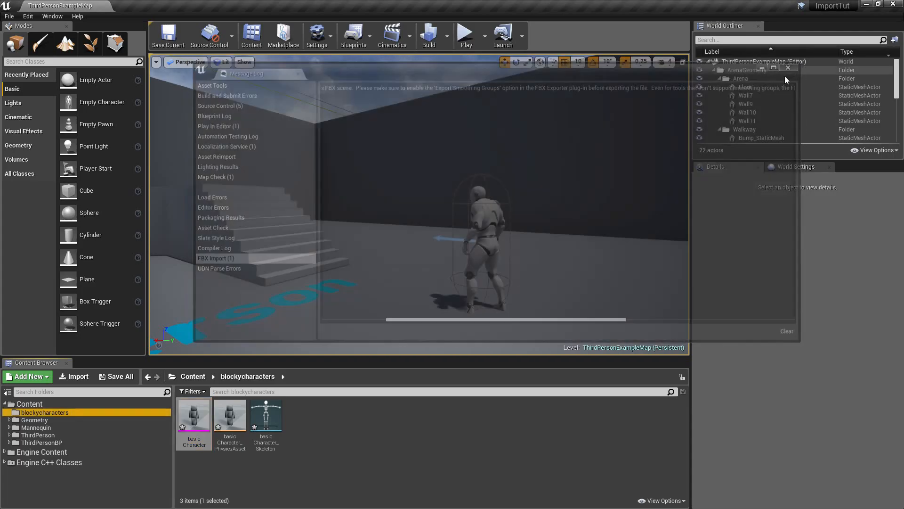
- Open the imported basicCharacter skeletal mesh in its editor
right_click_drag(409, 234, 459, 244)
key("s")
key("w")
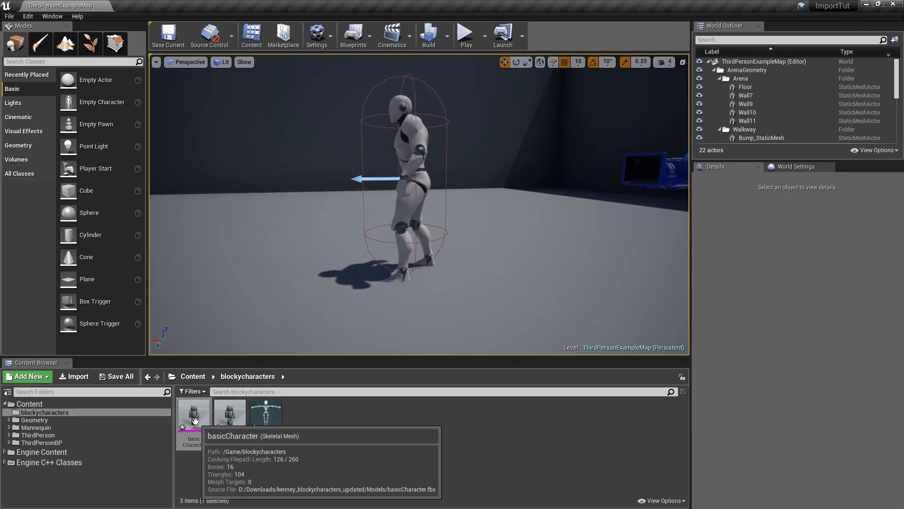
double_click(197, 428)
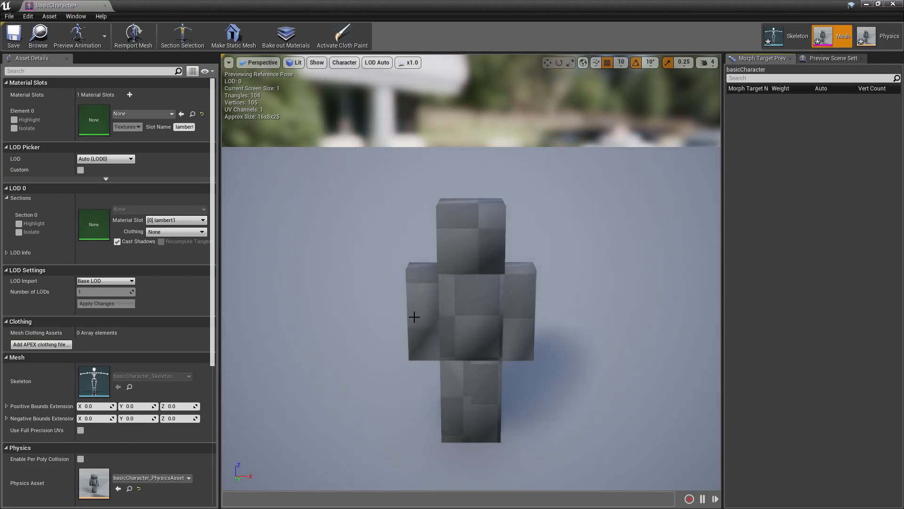
- Examine the shading on the basicCharacter mesh up close in the preview
right_click_drag(414, 317, 438, 311)
key("w")
key("w")
key("w")
key("s")
key("d")
key("w")
key("a")
key("w")
key("s")
key("a")
key("d")
- Set the preview camera speed to 3 and inspect the character from several angles
left_click(707, 63)
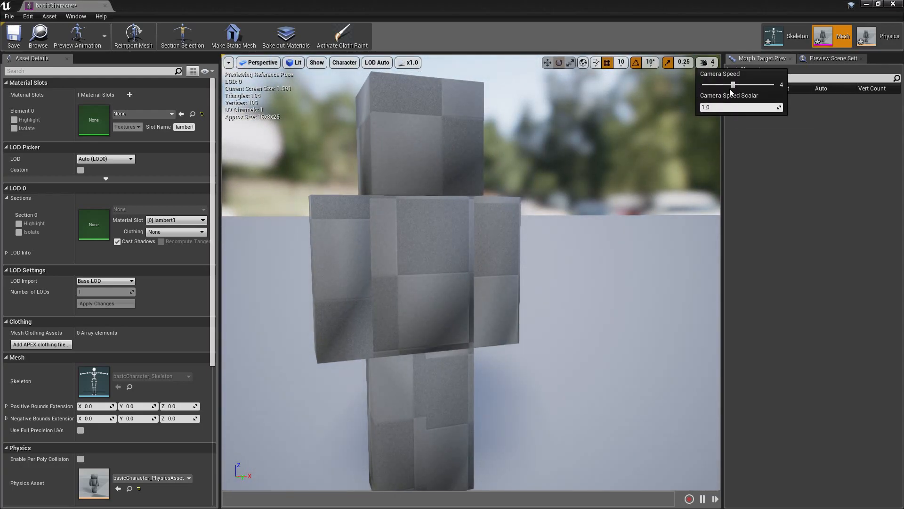
mouse_move(549, 250)
right_mouse_down()
mouse_move(563, 251)
mouse_move(533, 253)
right_mouse_up()
key("a")
key("d")
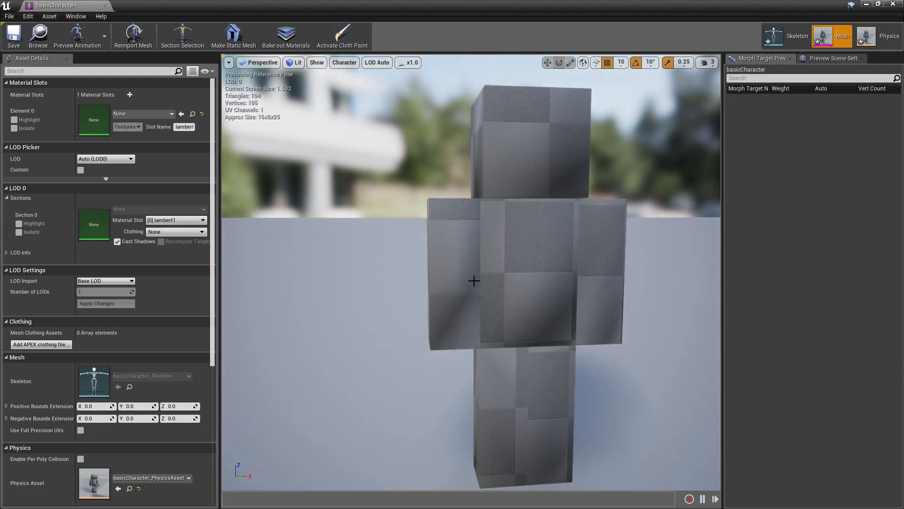
key("a")
right_click_drag(466, 302, 517, 245)
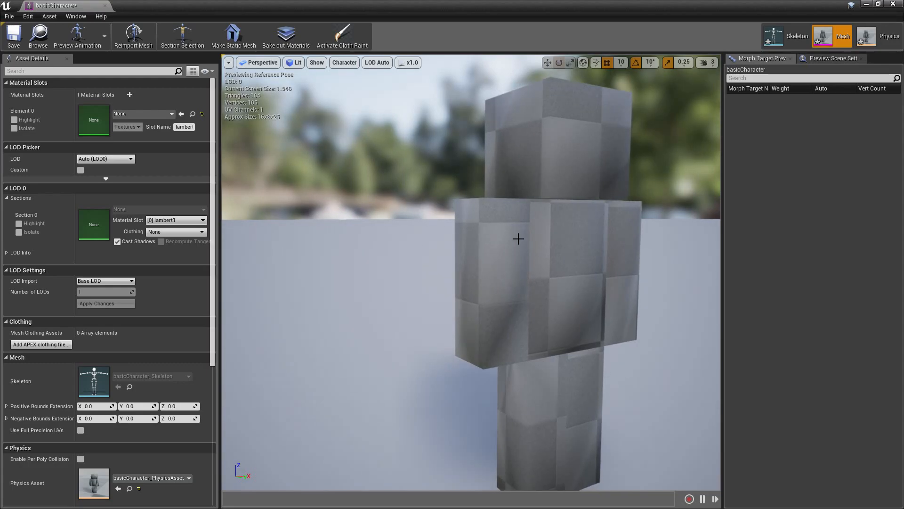
right_click_drag(583, 220, 453, 233)
key("d")
key("s")
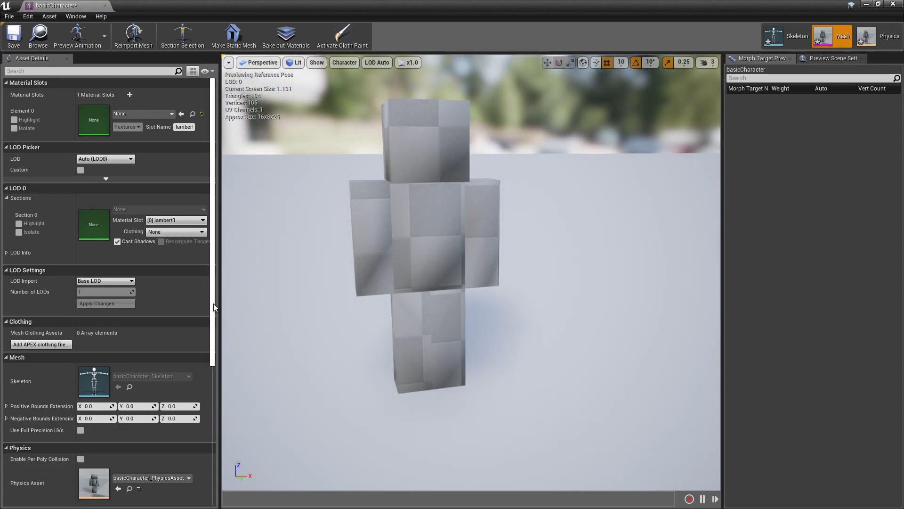
- Set the Normal Import Method to Import Normals in the mesh section of basicCharacter's asset import data
left_click_drag(214, 303, 215, 458)
left_click(7, 459)
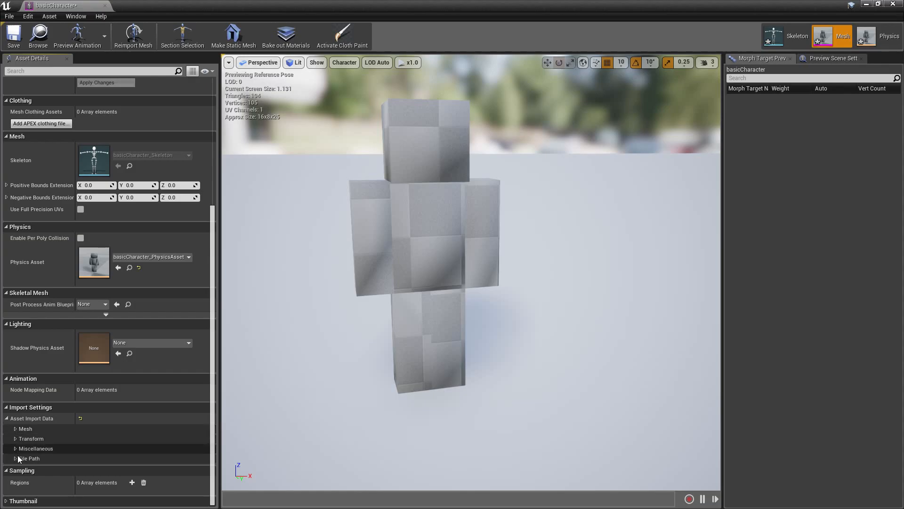
left_click(16, 429)
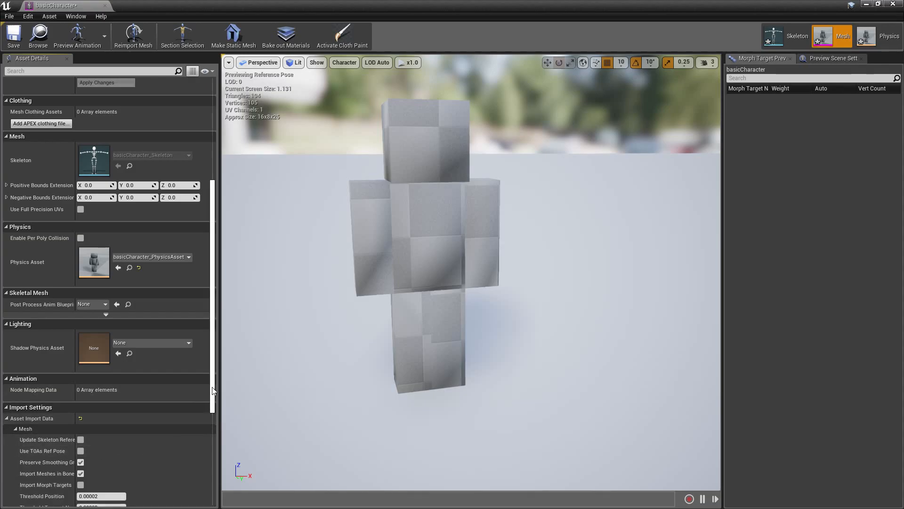
left_click_drag(213, 329, 213, 408)
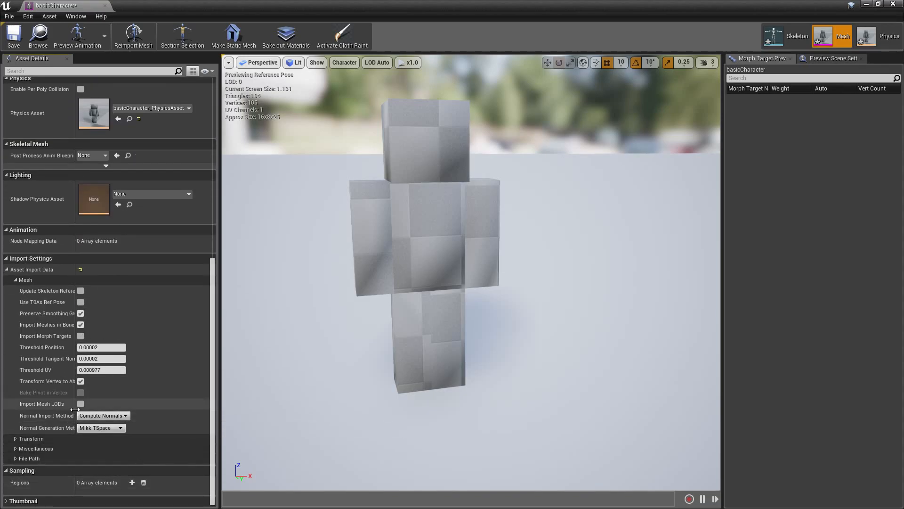
left_click_drag(76, 424, 92, 426)
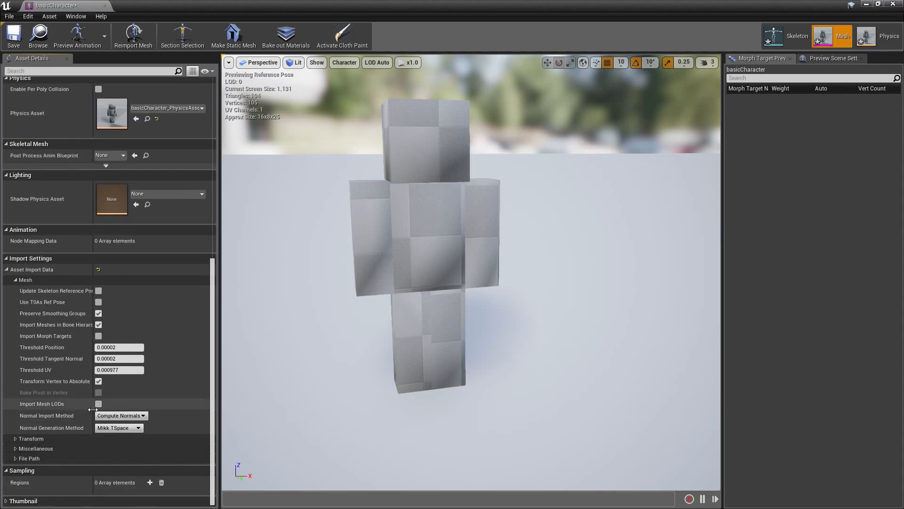
left_click(140, 416)
left_click(124, 429)
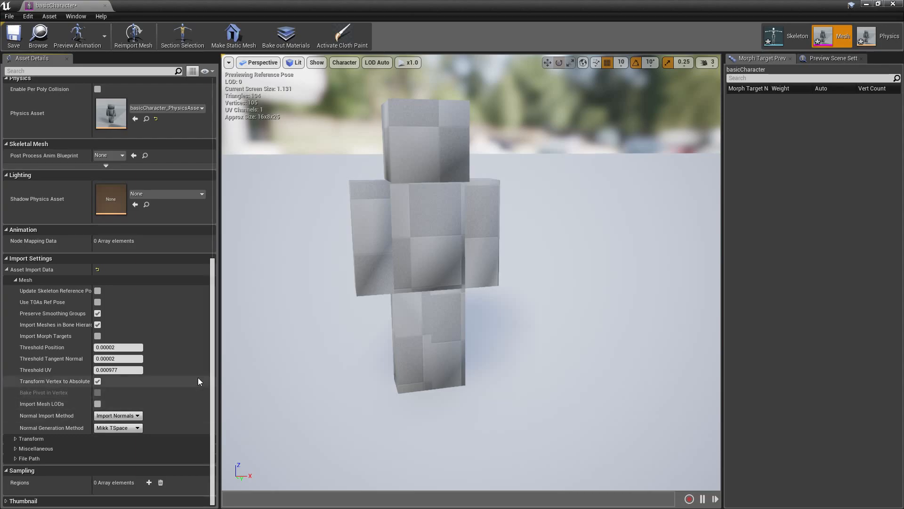
- Reimport the basicCharacter mesh with its changed normals setting and dock its editor alongside the level editor
left_click(151, 42)
left_click_drag(428, 204, 442, 198)
mouse_move(443, 198)
right_mouse_down()
mouse_move(455, 208)
mouse_move(417, 208)
mouse_move(420, 224)
mouse_move(447, 193)
mouse_move(438, 204)
right_mouse_up()
left_click_drag(70, 6, 198, 6)
left_click(89, 7)
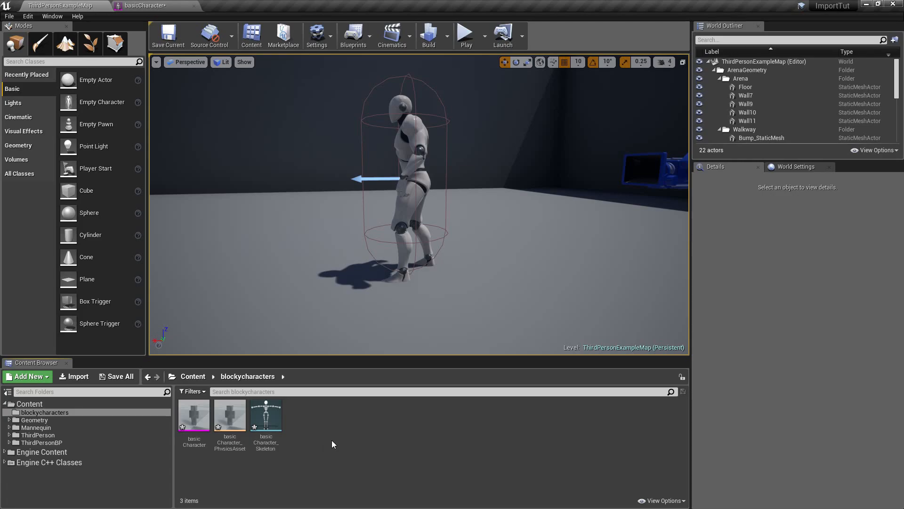
- Create a material named M_Character in the blockycharacters folder and open it for editing
right_click(332, 444)
left_click(381, 262)
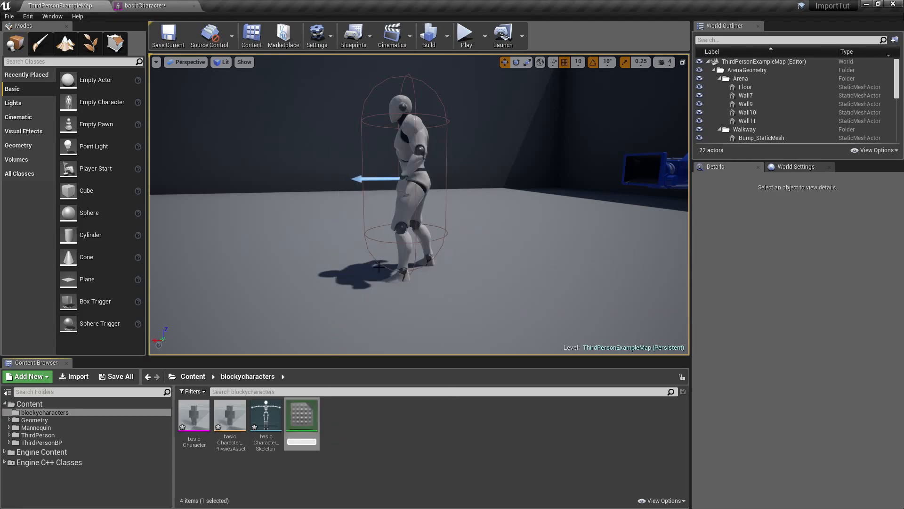
type("M_Character")
key("Return")
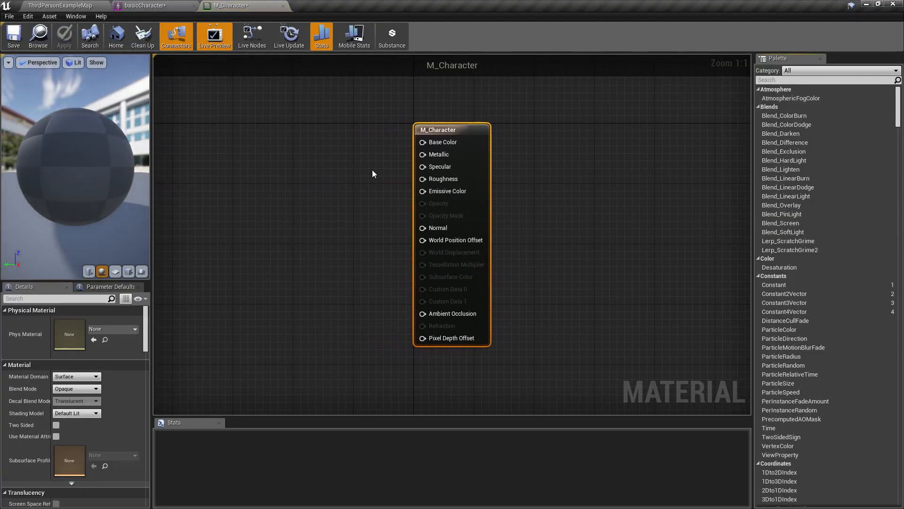
- Import skin_robot.png from the Skins > Basic folder of the Kenney pack into the blockycharacters folder
left_click(83, 5)
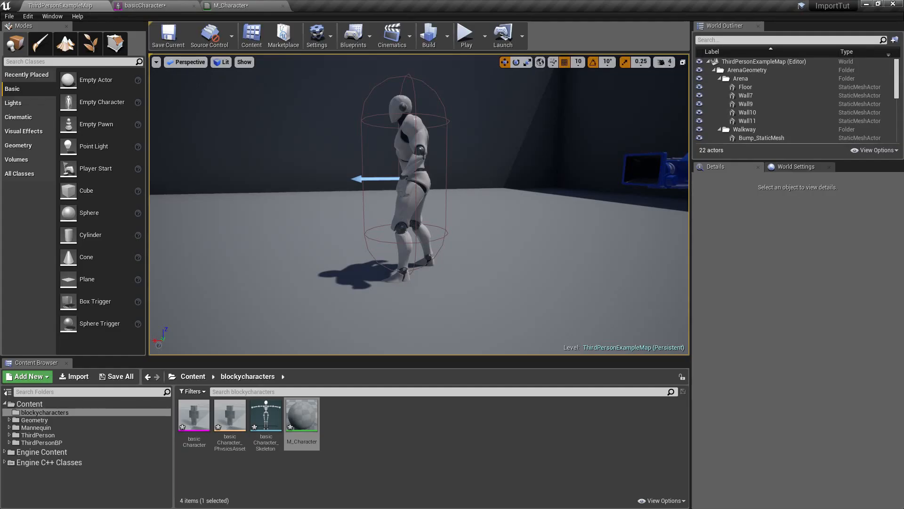
key("alt+Tab")
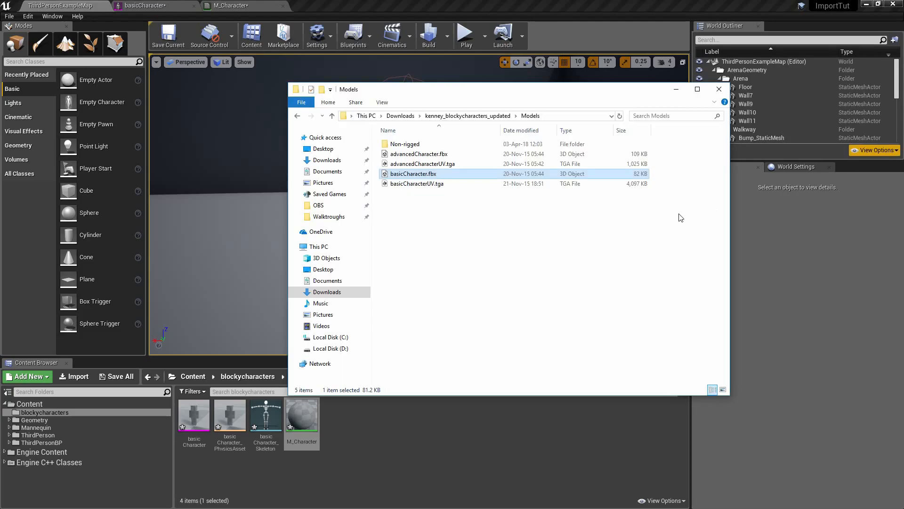
left_click(466, 116)
double_click(411, 169)
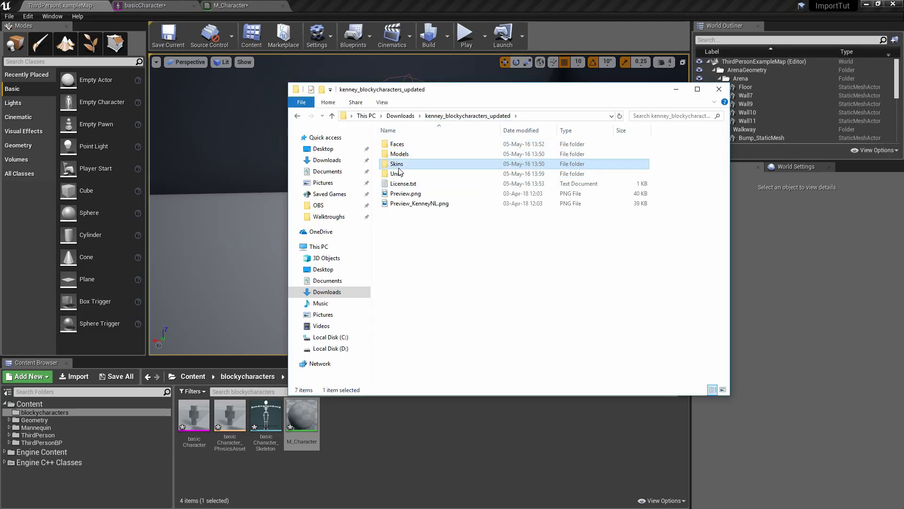
left_click(405, 158)
double_click(410, 158)
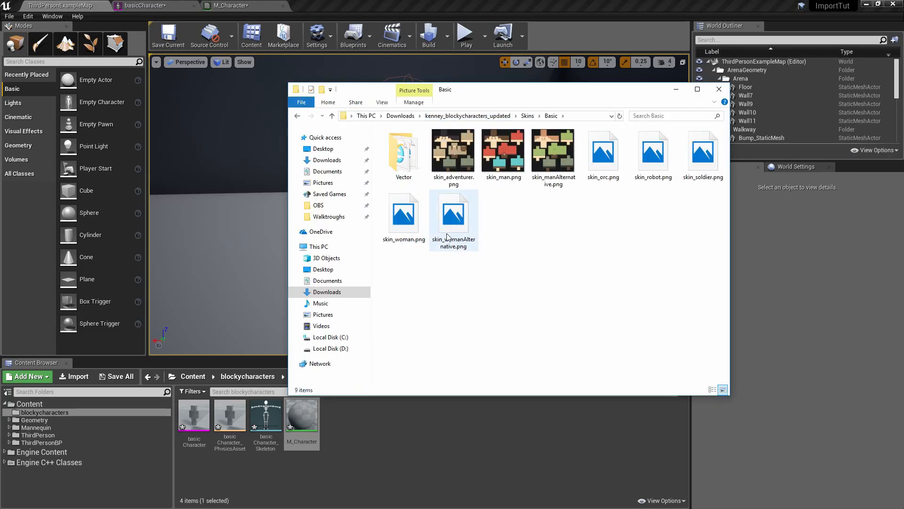
left_click(652, 166)
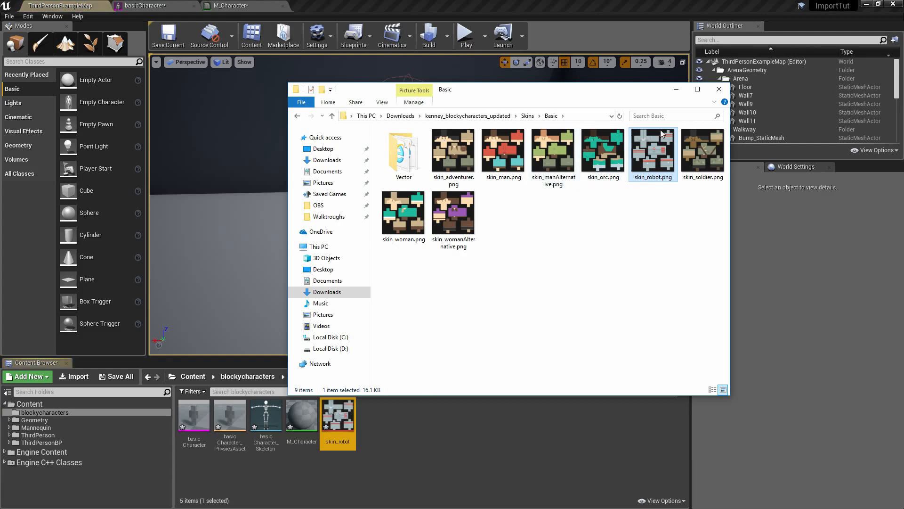
- Add the skin_robot texture to M_Character, connect it to Base Color, and apply the material
left_click(338, 415)
left_click_drag(338, 415, 295, 134)
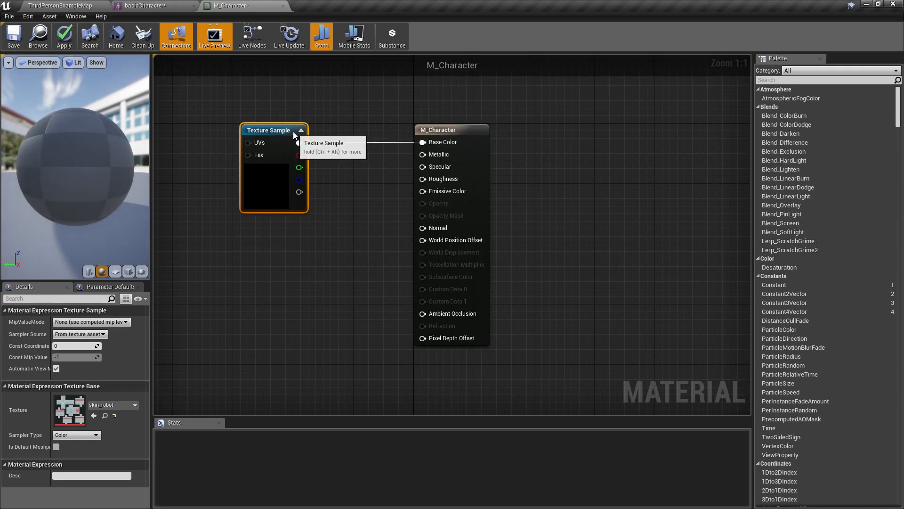
left_click(365, 176)
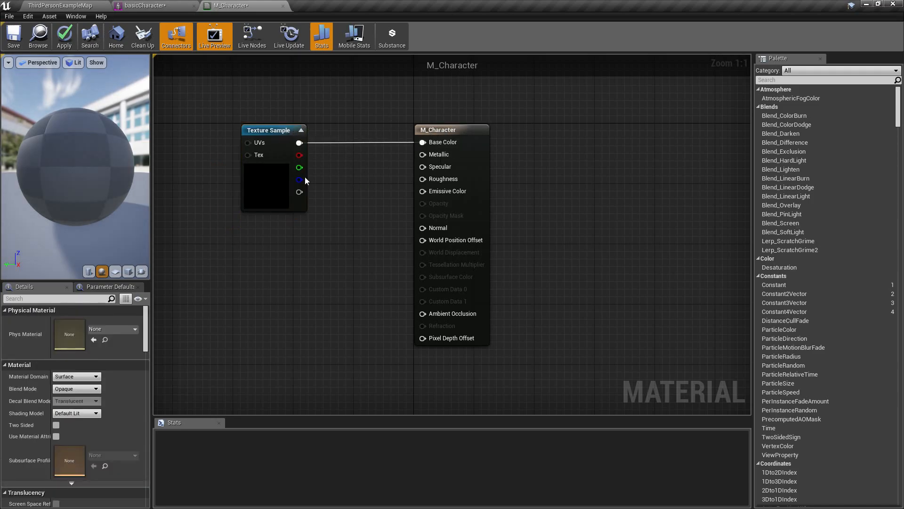
left_click(64, 42)
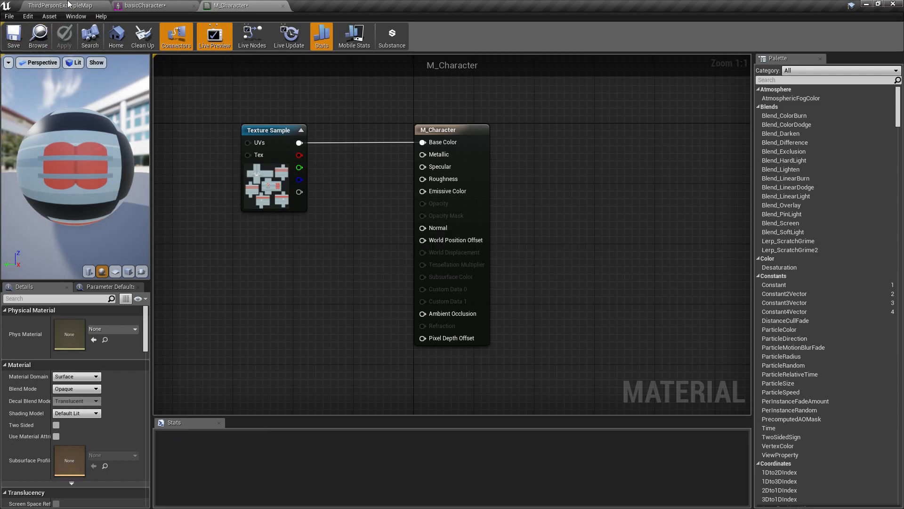
- Close the material editor and assign M_Character to material slot Element 0 of the basicCharacter mesh
left_click(284, 6)
left_click(194, 6)
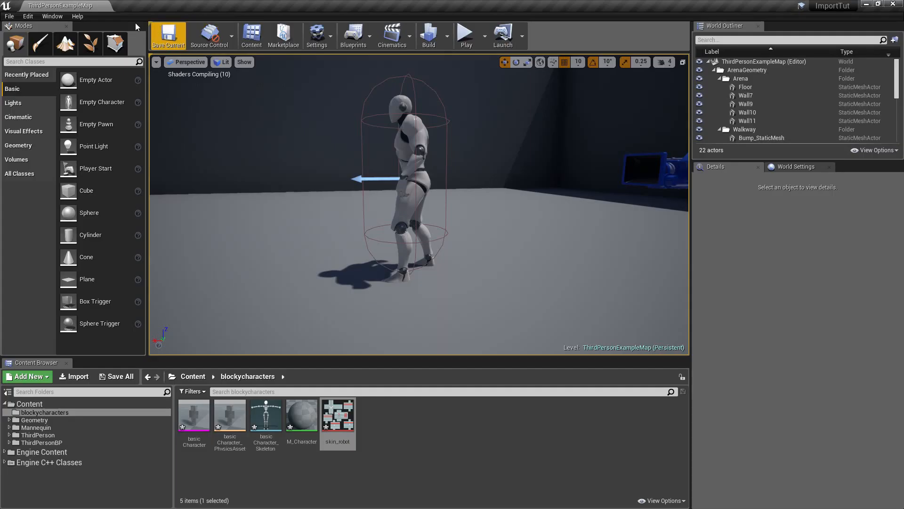
double_click(193, 419)
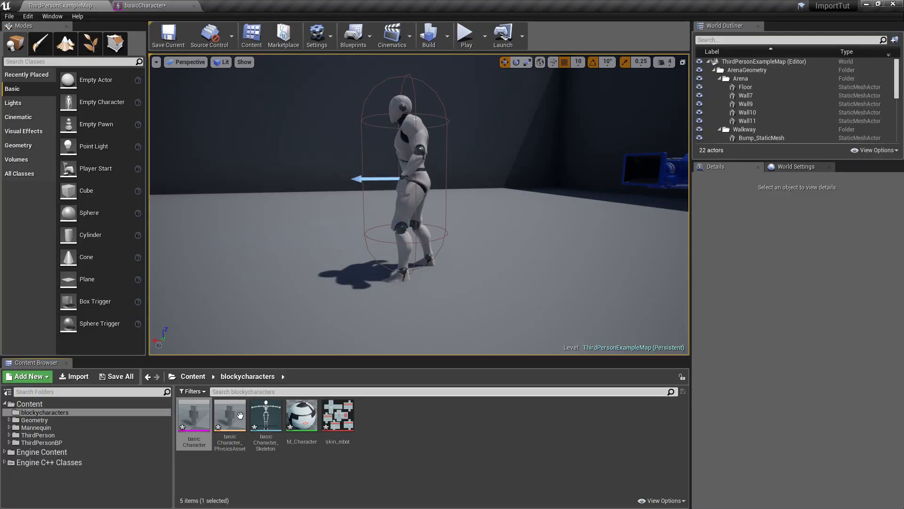
left_click(301, 414)
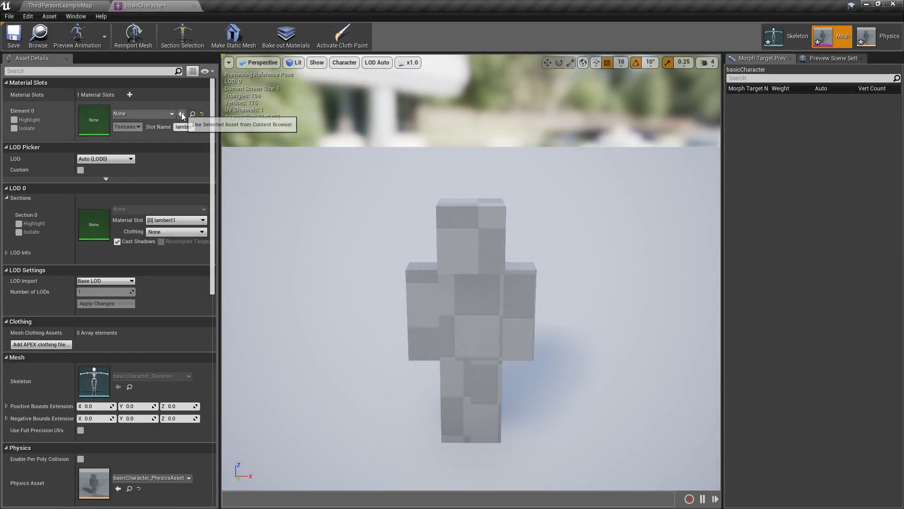
left_click(181, 114)
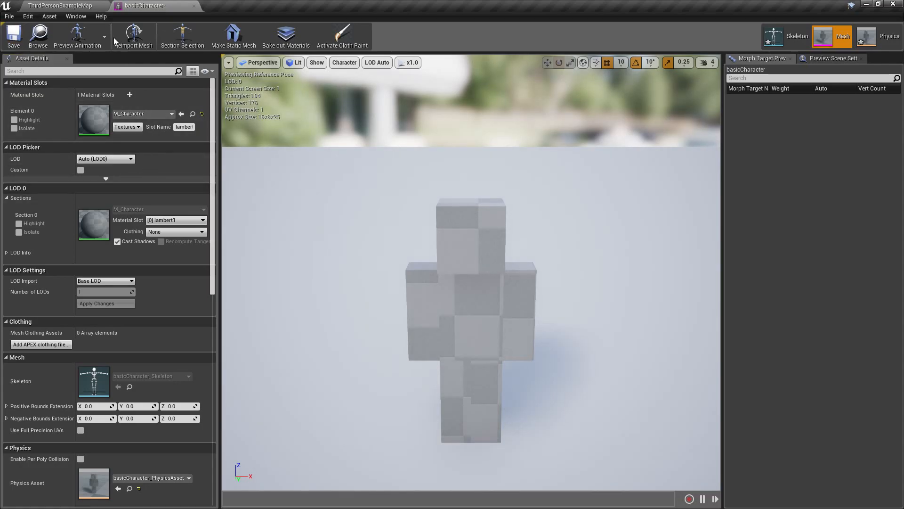
- Place the basicCharacter mesh on the level floor next to the third-person mannequin
left_click(60, 5)
left_click_drag(190, 419, 377, 307)
key("f")
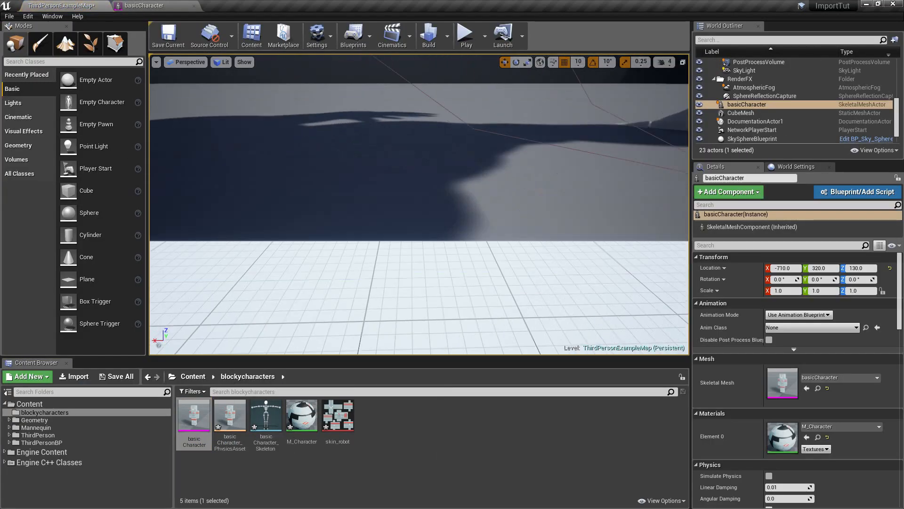
key("w")
right_click_drag(396, 236, 593, 221)
key("a")
key("s")
mouse_move(322, 283)
right_mouse_down()
mouse_move(264, 276)
mouse_move(323, 283)
right_mouse_up()
key("w")
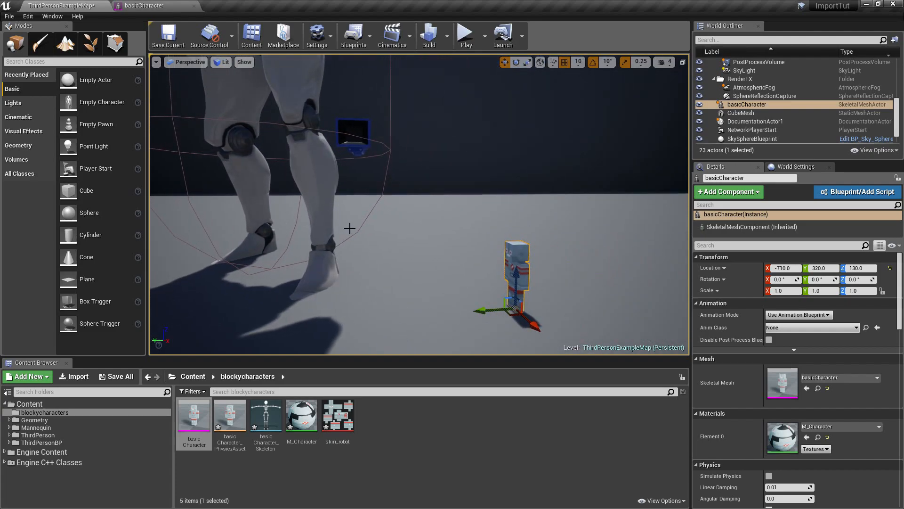
- Rotate the placed basicCharacter to -90° about Z to match the mannequin's facing direction
left_click(329, 232)
key("s")
mouse_move(328, 232)
right_mouse_down()
mouse_move(330, 210)
mouse_move(329, 232)
right_mouse_up()
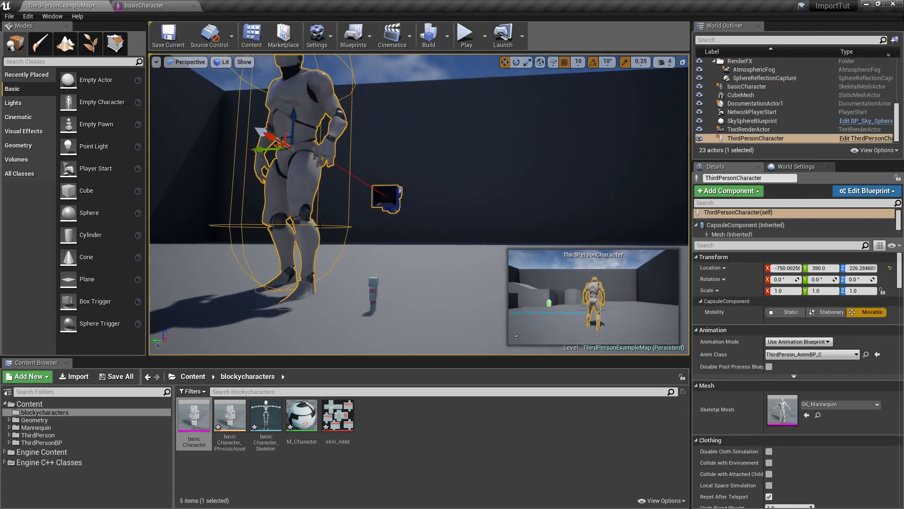
right_click_drag(278, 147, 231, 153)
key("d")
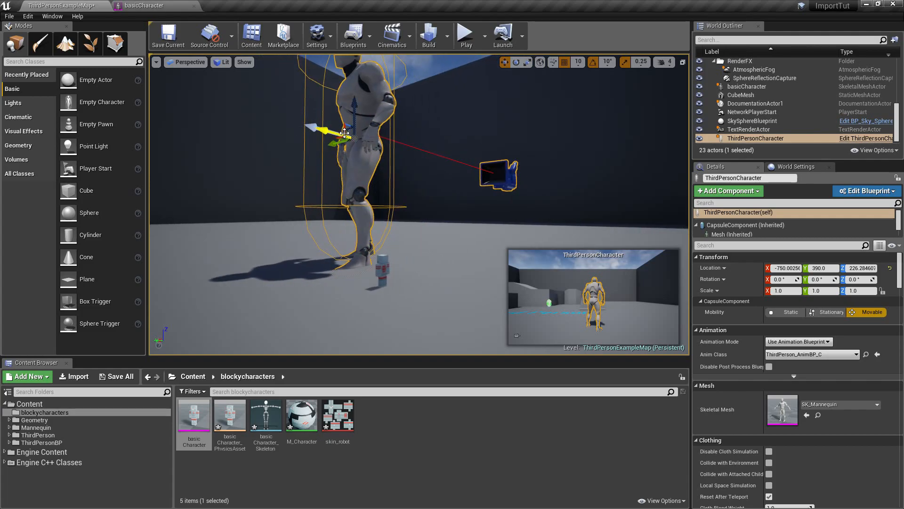
right_click_drag(340, 131, 427, 293)
left_click(401, 215)
key("e")
left_click_drag(398, 334, 377, 330)
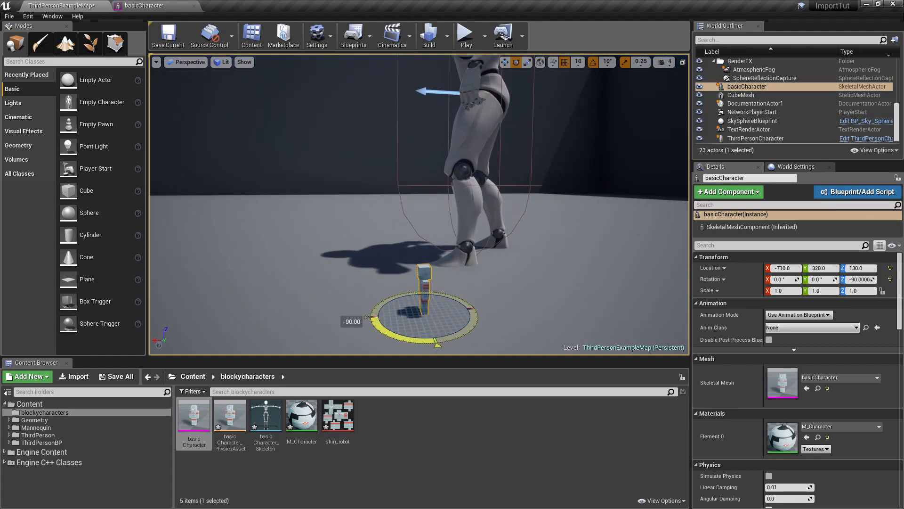
- Compare the size and facing direction of the basicCharacter with the mannequin in the level
right_click_drag(399, 314, 406, 327)
key("w")
right_click_drag(420, 266, 424, 247)
left_click(457, 187)
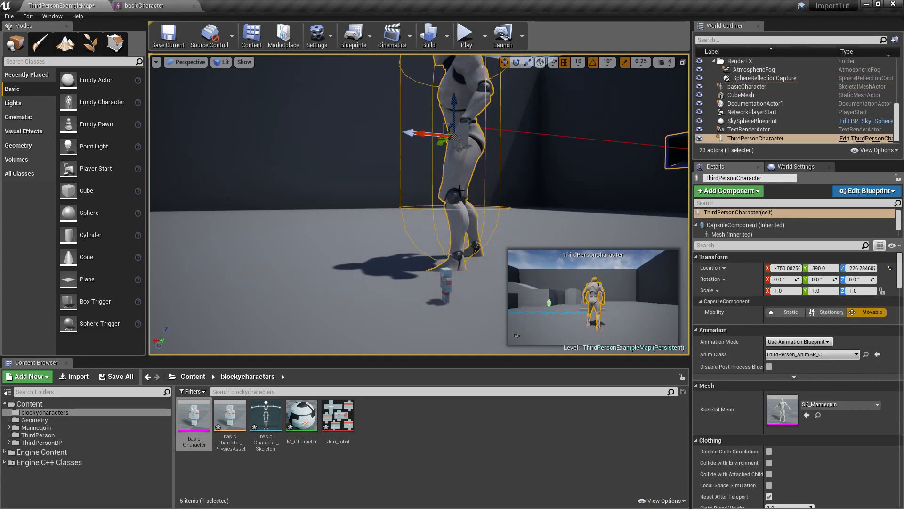
left_click(444, 286)
right_click_drag(444, 285, 464, 267)
key("s")
right_click_drag(383, 228, 372, 239)
key("w")
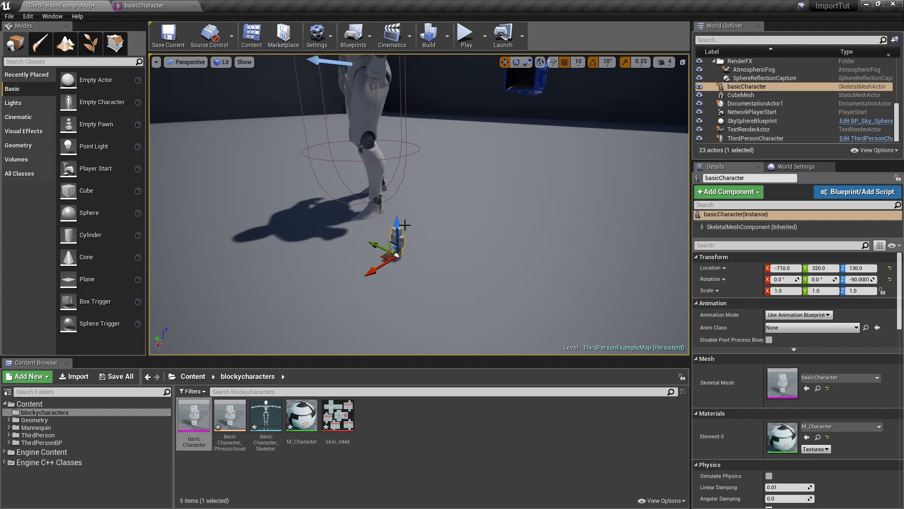
- Scale the basicCharacter uniformly to 11.0 to bring it close to the mannequin's height
key("d")
right_click_drag(403, 295, 369, 258)
key("s")
key("r")
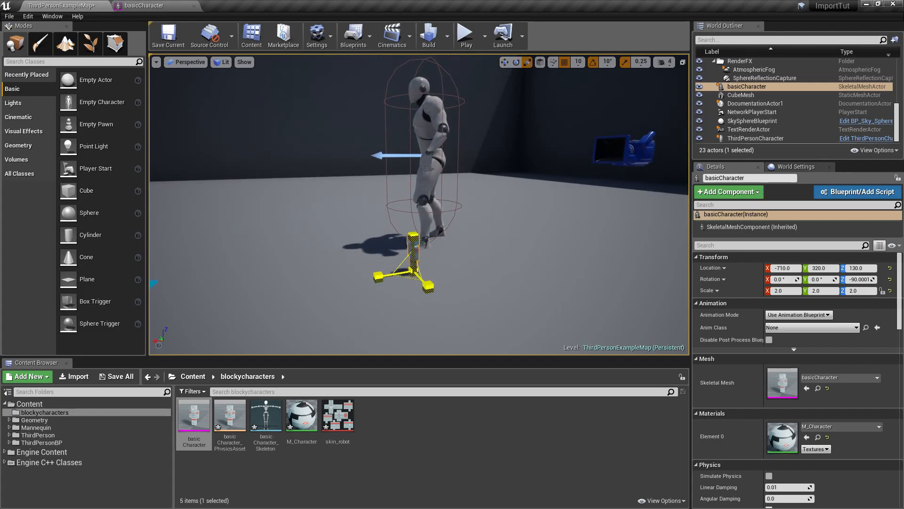
left_click_drag(413, 271, 434, 252)
key("a")
right_click_drag(413, 271, 492, 307)
key("s")
right_click_drag(454, 235, 491, 229)
key("a")
key("s")
scroll(454, 234, "down", 5)
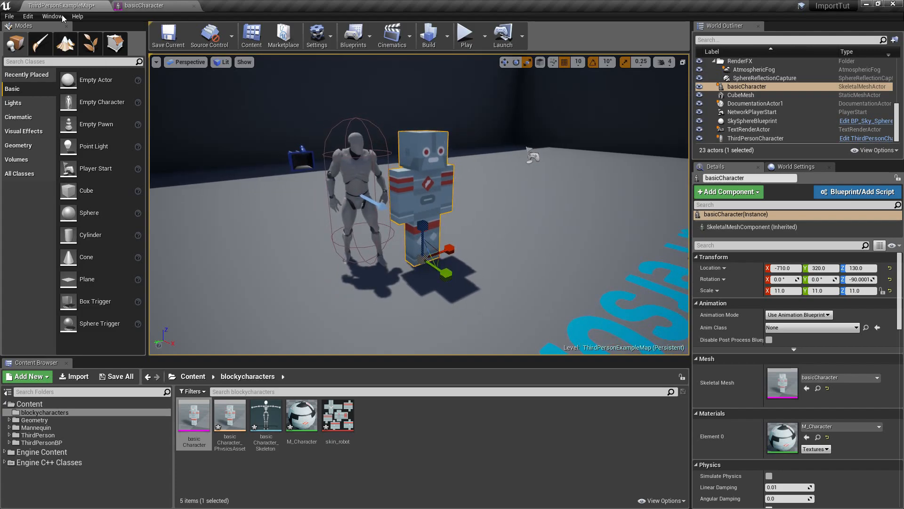
right_click_drag(203, 161, 191, 189)
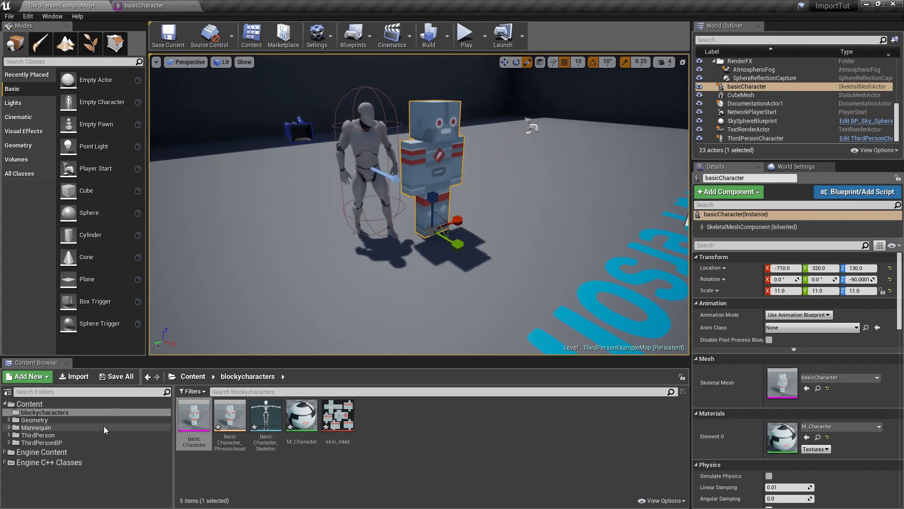
- Search Engine Content for "tutorialch" and place the TutorialCharacter in the level near the mannequin
left_click(45, 452)
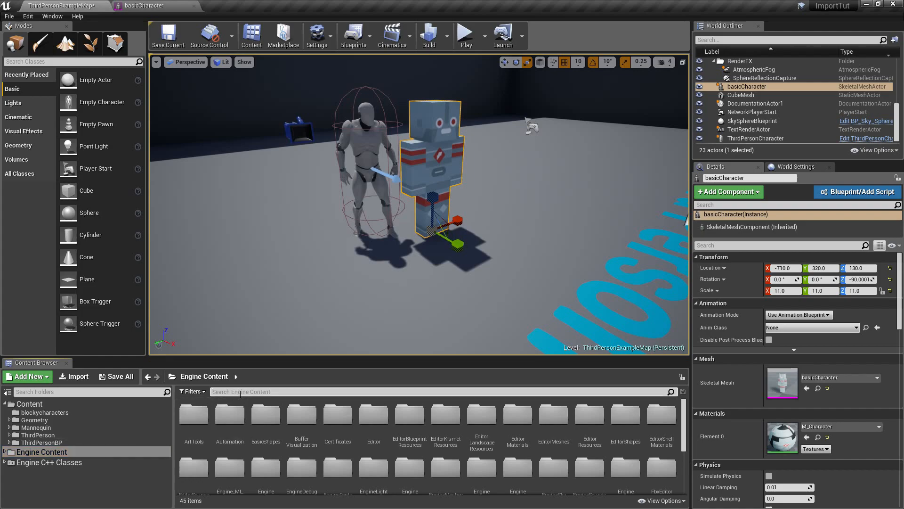
left_click(240, 391)
type("tutorialch")
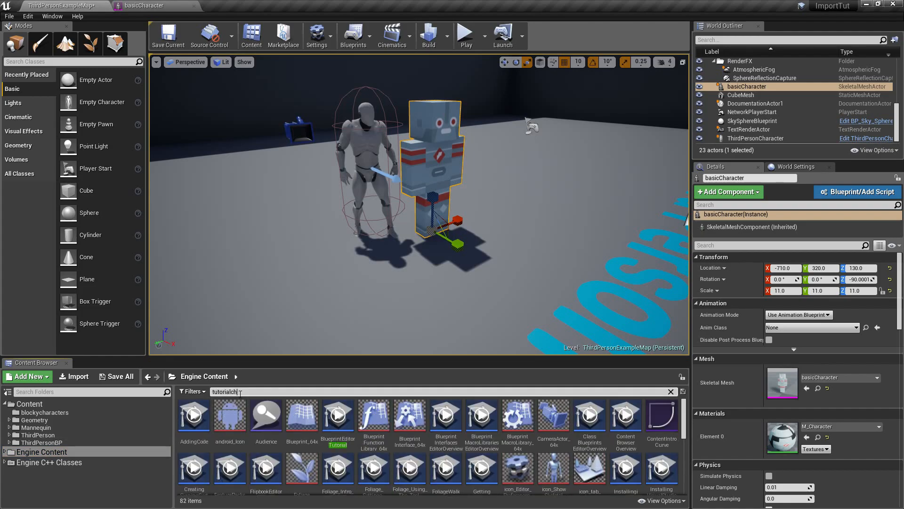
left_click_drag(181, 425, 341, 288)
- Compare the TutorialCharacter with the other characters up close and delete it from the level
key("w")
right_click_drag(388, 212, 351, 196)
key("s")
key("a")
key("d")
key("Delete")
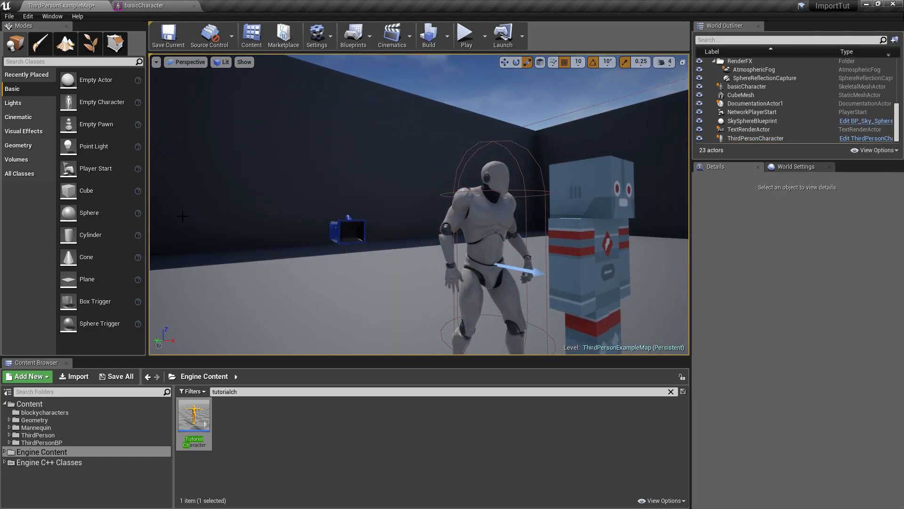
- Add a box geometry brush beside the mannequin and set its Z size to 170
left_click(37, 146)
mouse_move(70, 79)
left_mouse_down()
mouse_move(403, 227)
mouse_move(351, 333)
mouse_move(328, 306)
left_mouse_up()
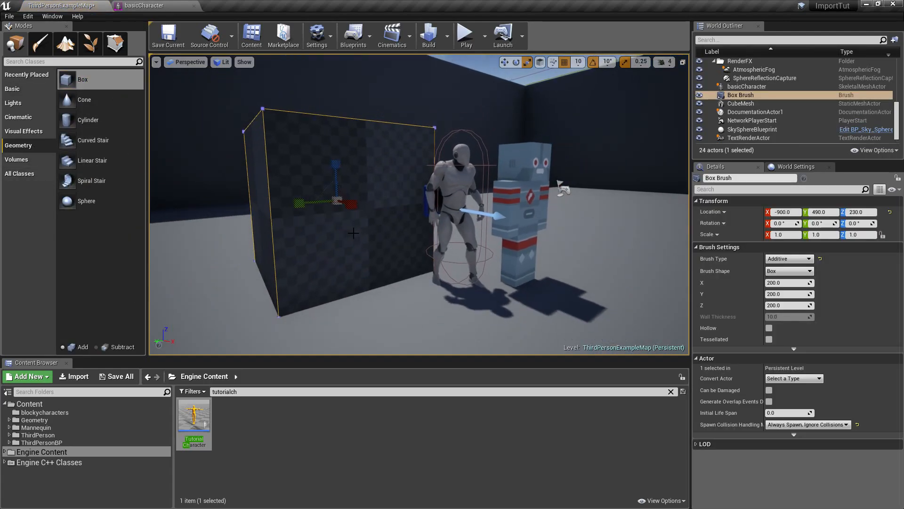
left_click(784, 306)
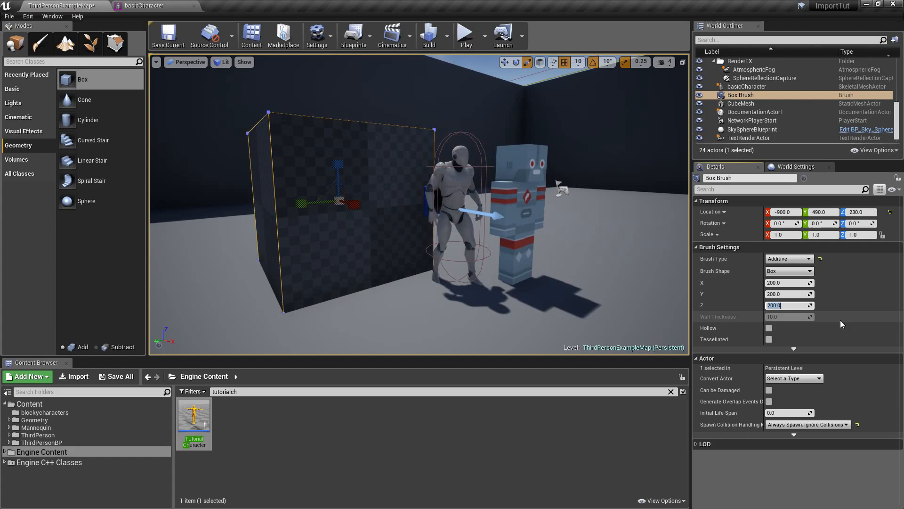
type("170")
key("Return")
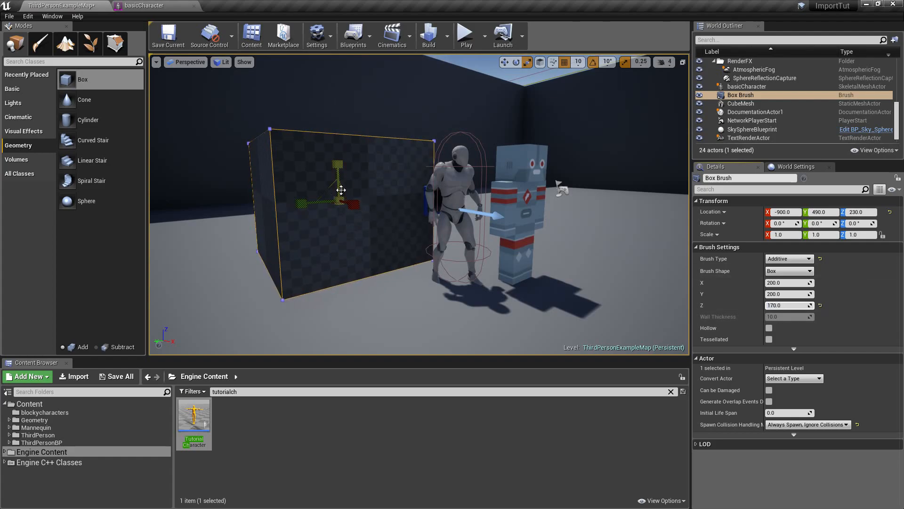
- Try to reposition the box brush as a height reference and delete it from the level
left_click(340, 178)
key("w")
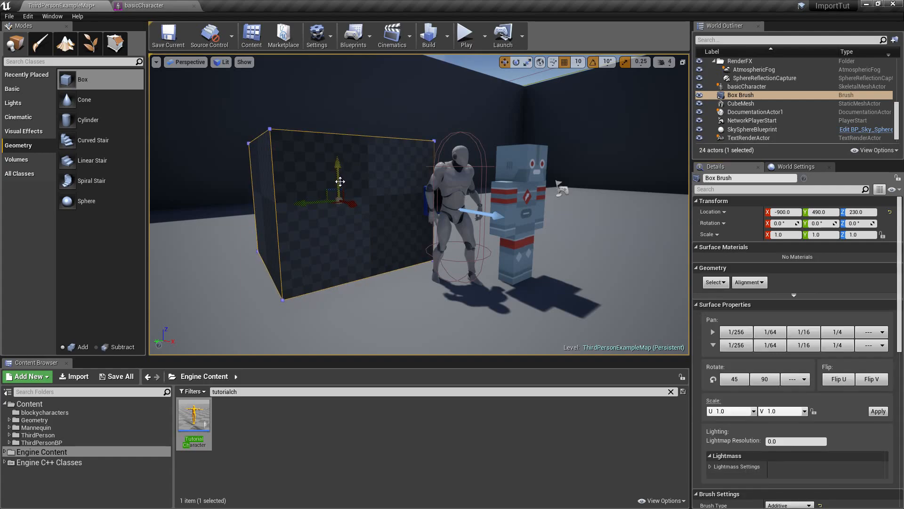
left_click(341, 164)
left_click(342, 164)
left_click(340, 168)
key("Delete")
- Move the basicCharacter away from the mannequin to location X -750, Y 250
key("d")
right_click_drag(504, 212, 401, 215)
key("w")
left_click(449, 258)
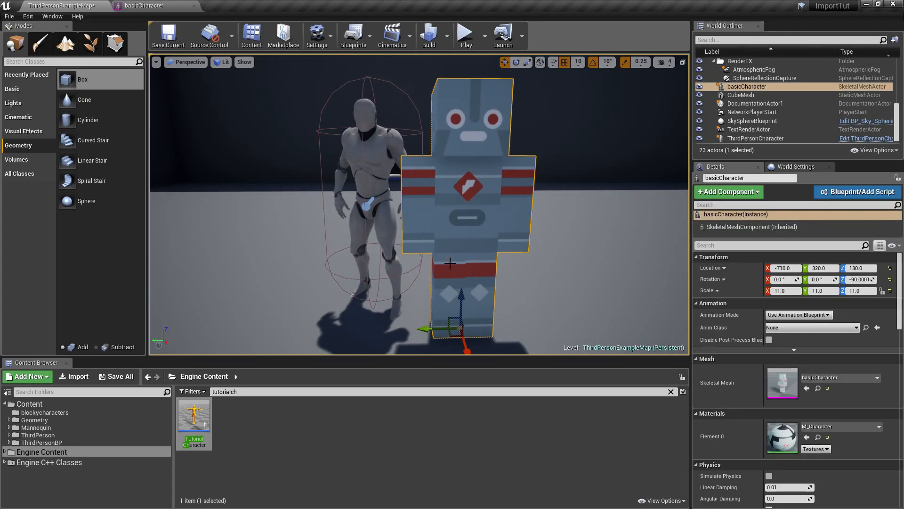
left_click_drag(421, 329, 509, 328)
key("a")
mouse_move(458, 287)
right_mouse_down()
mouse_move(532, 288)
mouse_move(458, 288)
right_mouse_up()
key("s")
left_click_drag(403, 282, 371, 278)
- Inspect the scaled basicCharacter and the mannequin side by side from several angles to compare proportions
key("d")
right_click_drag(340, 214, 273, 214)
key("d")
right_click_drag(329, 161, 287, 162)
key("a")
key("w")
right_click_drag(364, 145, 282, 147)
key("d")
key("s")
right_click_drag(397, 181, 362, 182)
key("d")
scroll(429, 199, "up", 3)
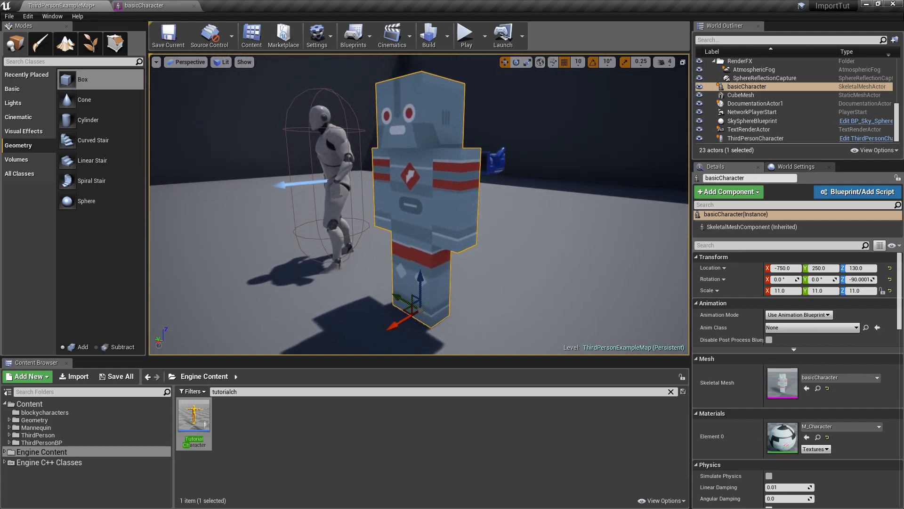
key("s")
right_click_drag(481, 215, 488, 216)
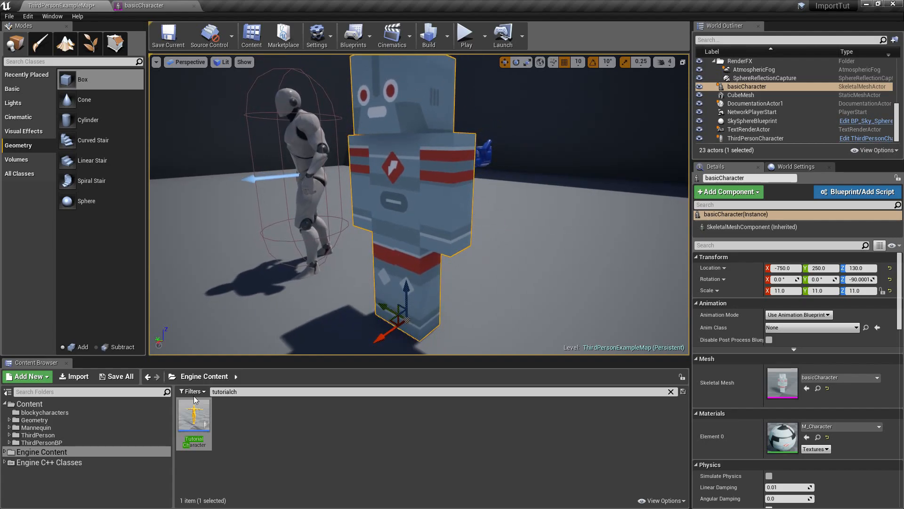
- Return the Content Browser to the project's Content folder and clear the tutorialch search filter
left_click(64, 406)
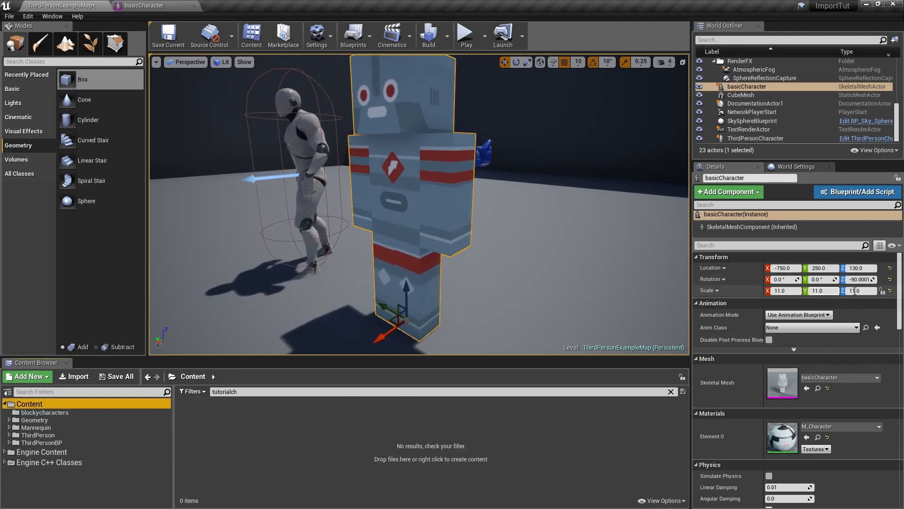
key("s")
right_click_drag(476, 320, 482, 321)
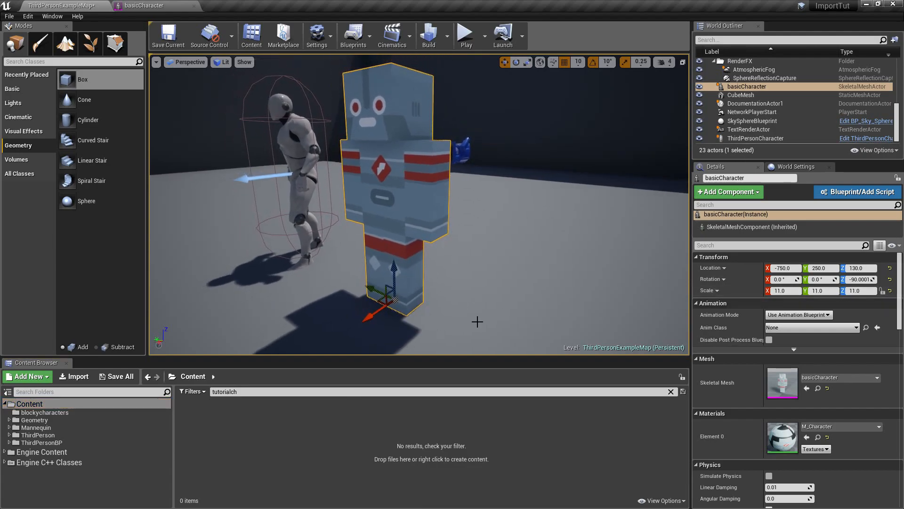
left_click(671, 392)
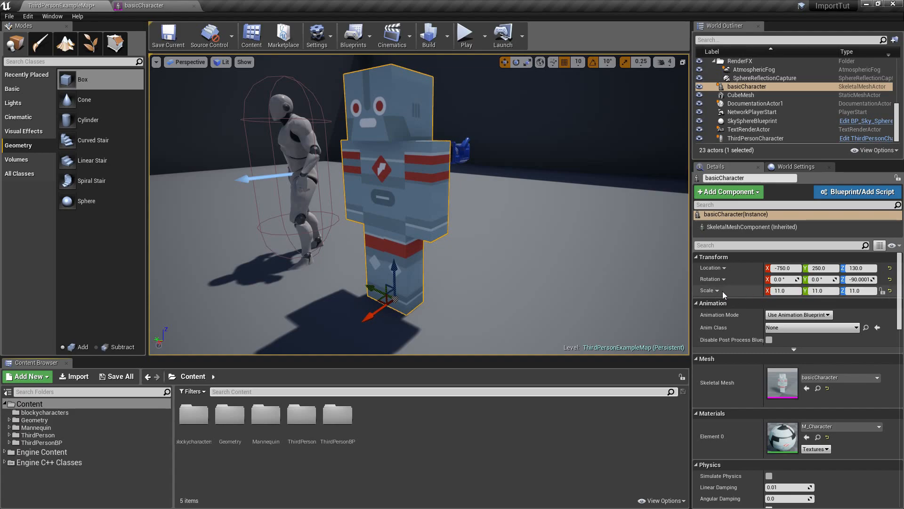
scroll(506, 267, "down", 3)
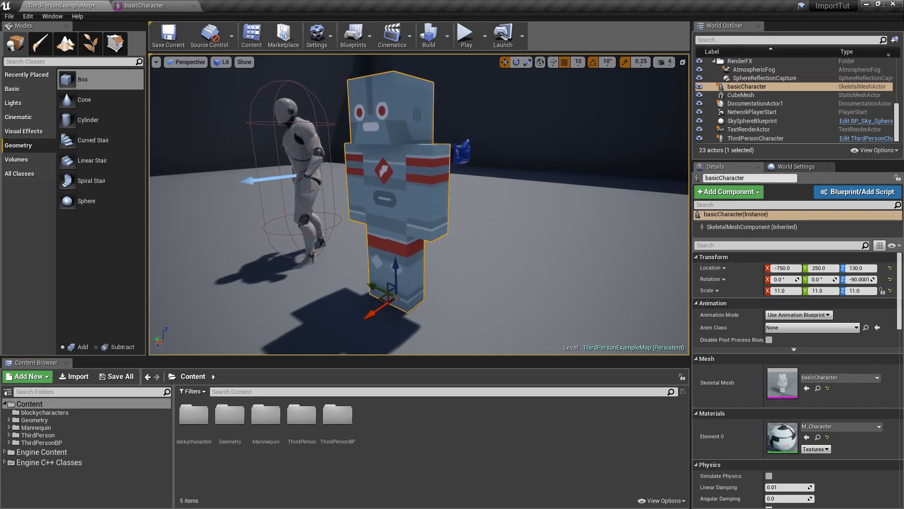
scroll(507, 267, "up", 2)
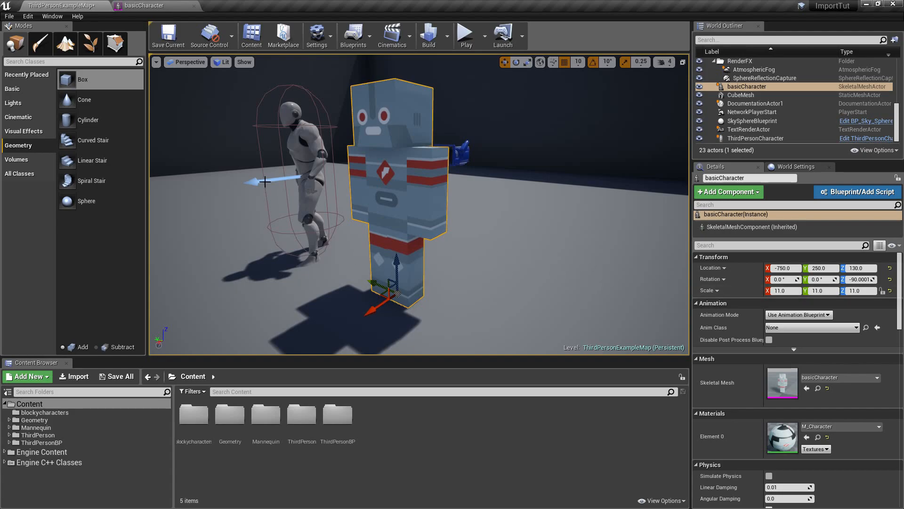
- In the basicCharacter mesh's import settings, set the import rotation Z to -90 and the import uniform scale to 11
left_click(176, 4)
scroll(143, 323, "down", 5)
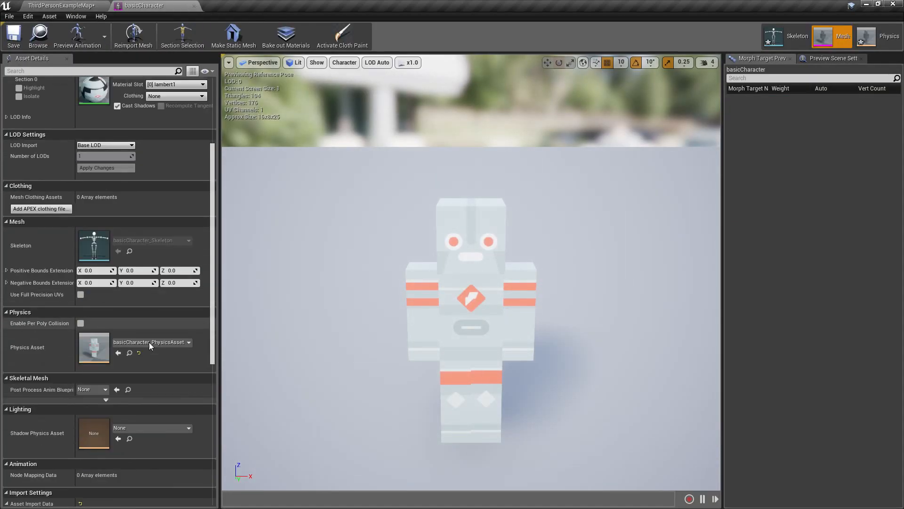
scroll(143, 360, "down", 3)
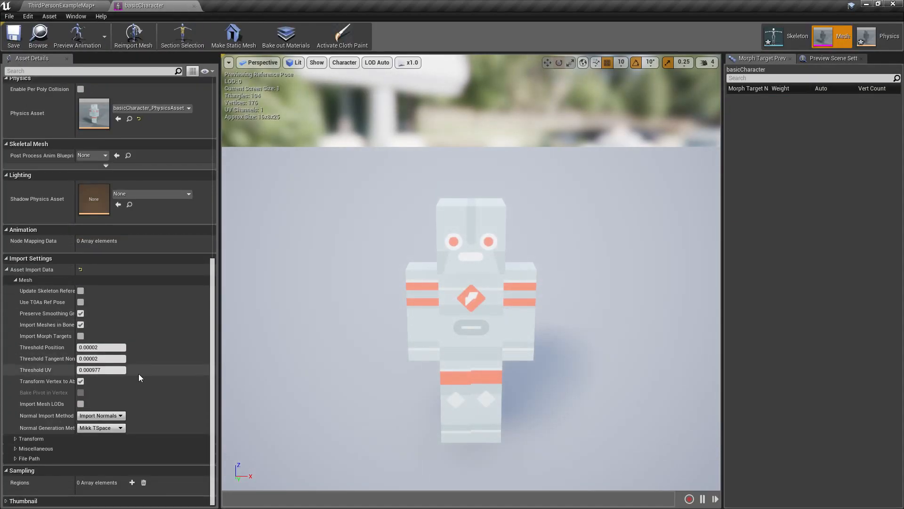
left_click(16, 439)
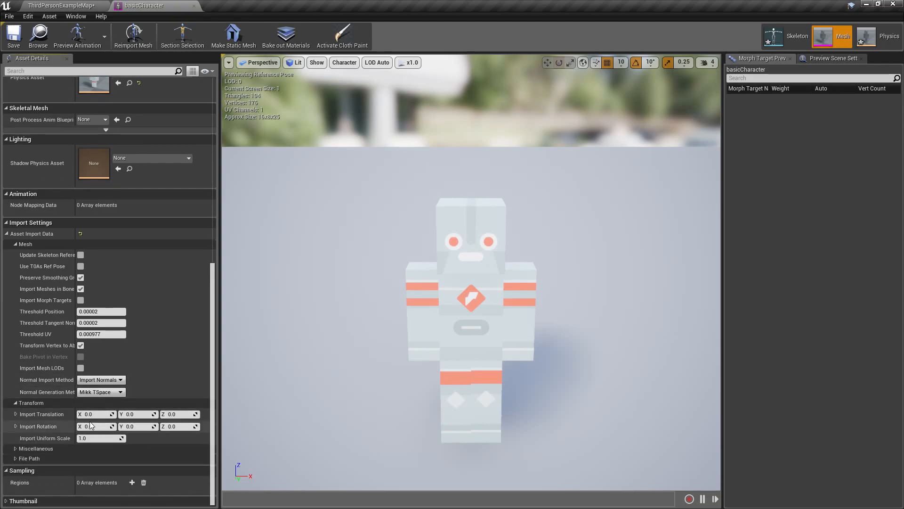
left_click(16, 427)
left_click(126, 427)
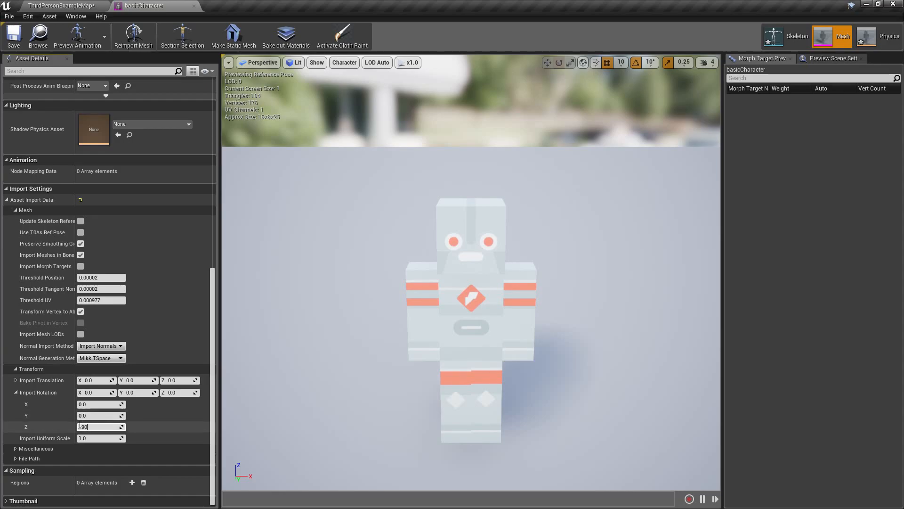
key("Tab")
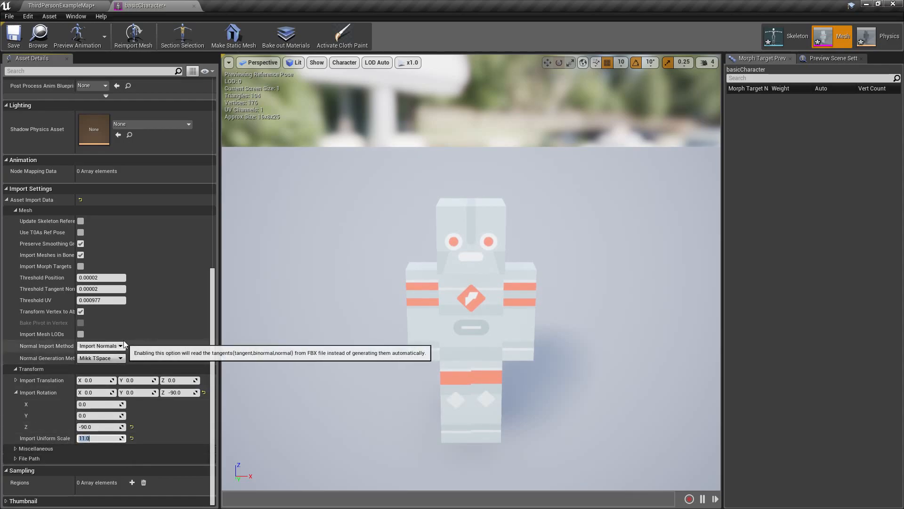
- Reimport the basicCharacter mesh with the changed transform and inspect it from the front
left_click(148, 35)
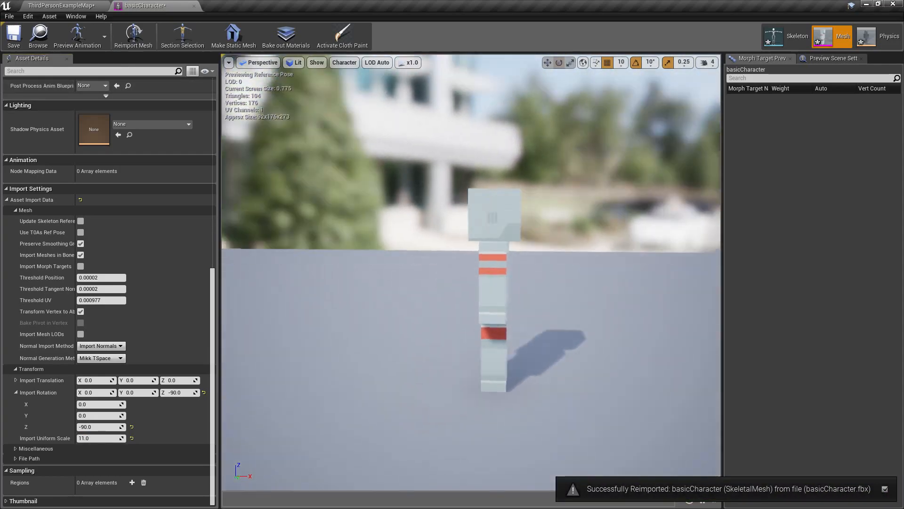
mouse_move(381, 185)
right_mouse_down()
mouse_move(348, 184)
mouse_move(381, 185)
right_mouse_up()
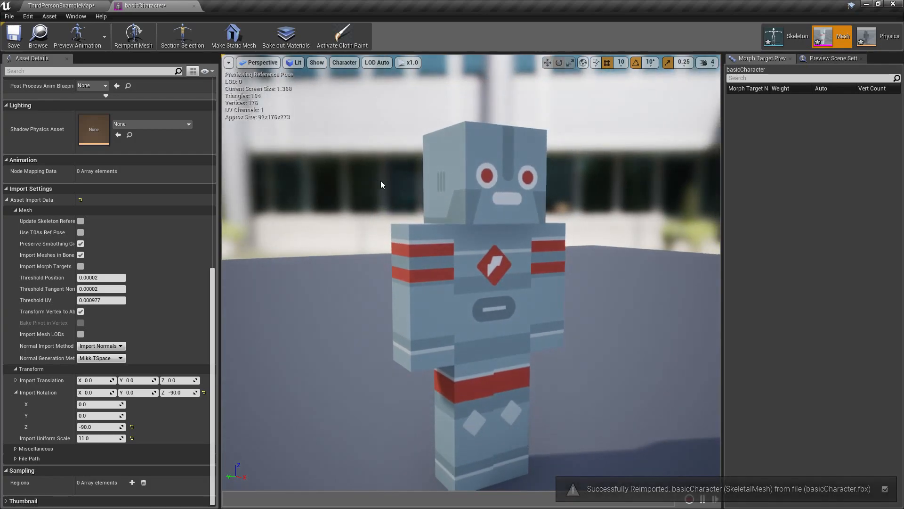
right_click_drag(470, 173, 506, 181)
right_click_drag(369, 126, 369, 126)
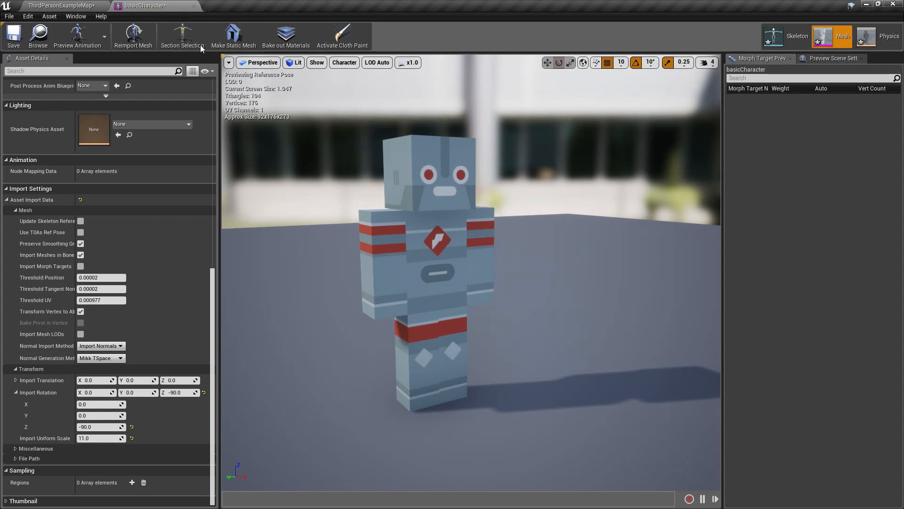
key("w")
mouse_move(471, 273)
right_mouse_down()
mouse_move(462, 269)
mouse_move(478, 275)
right_mouse_up()
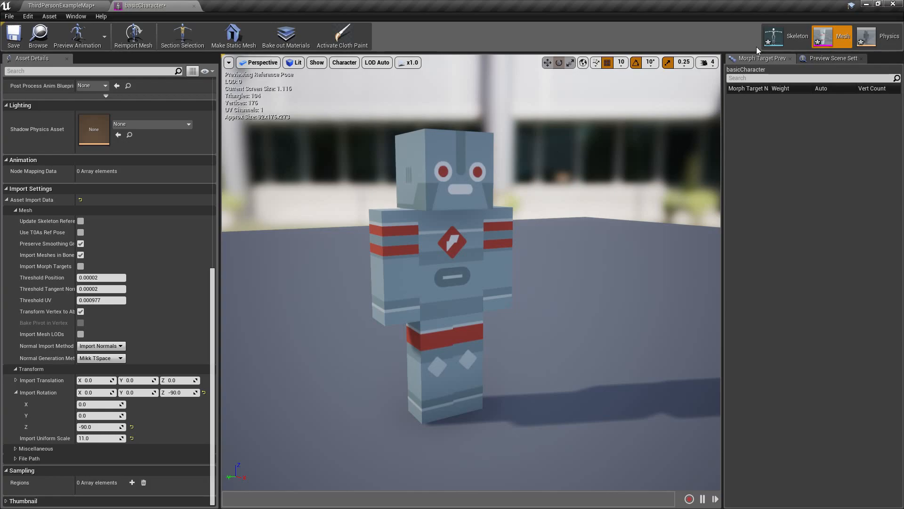
- Examine the basicCharacter's skeleton bone tree and the mannequin's physics asset
left_click(782, 36)
mouse_move(636, 163)
right_mouse_down()
mouse_move(608, 189)
mouse_move(617, 164)
mouse_move(636, 163)
right_mouse_up()
key("w")
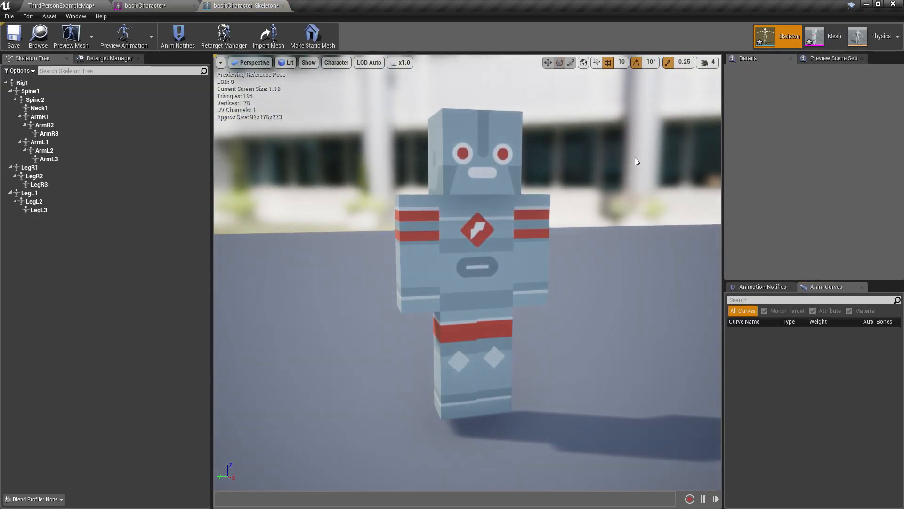
left_click(839, 44)
left_click(870, 45)
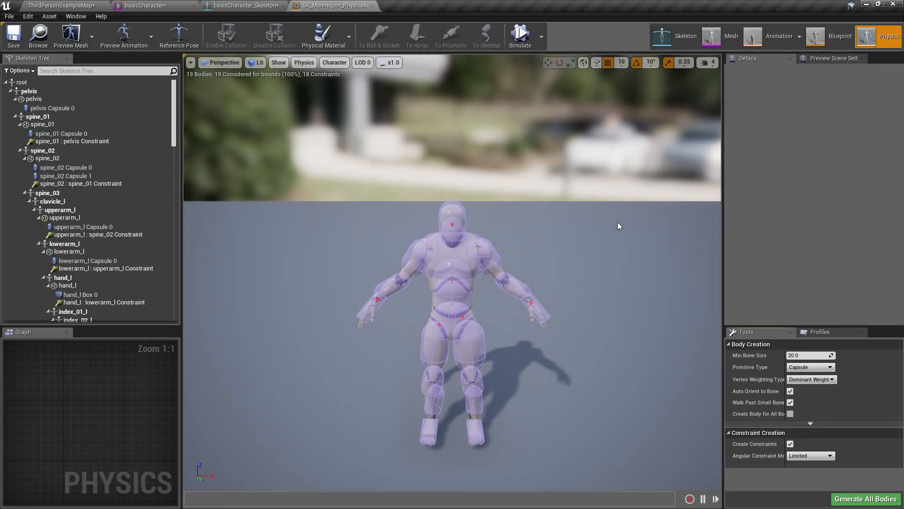
right_click_drag(617, 222, 577, 217)
left_click(711, 37)
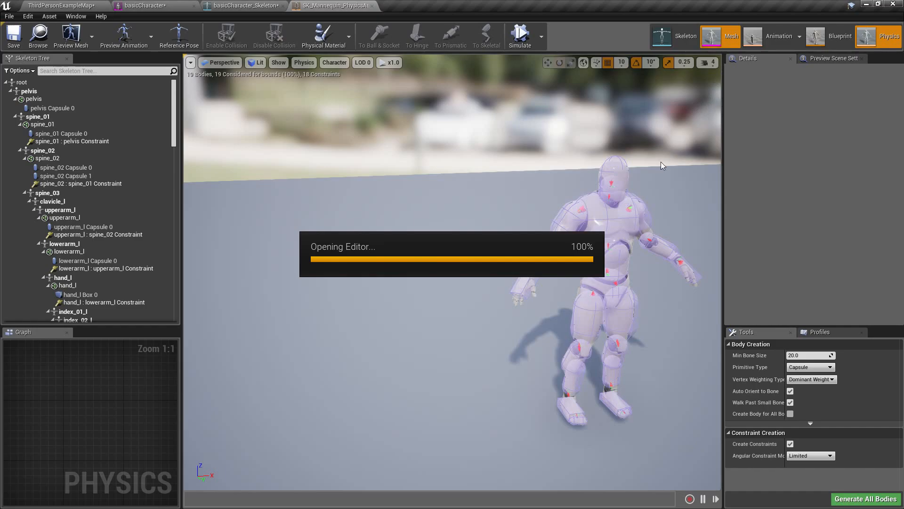
- Close the mannequin and basicCharacter asset editors and return to the level
left_click(198, 5)
left_click(461, 6)
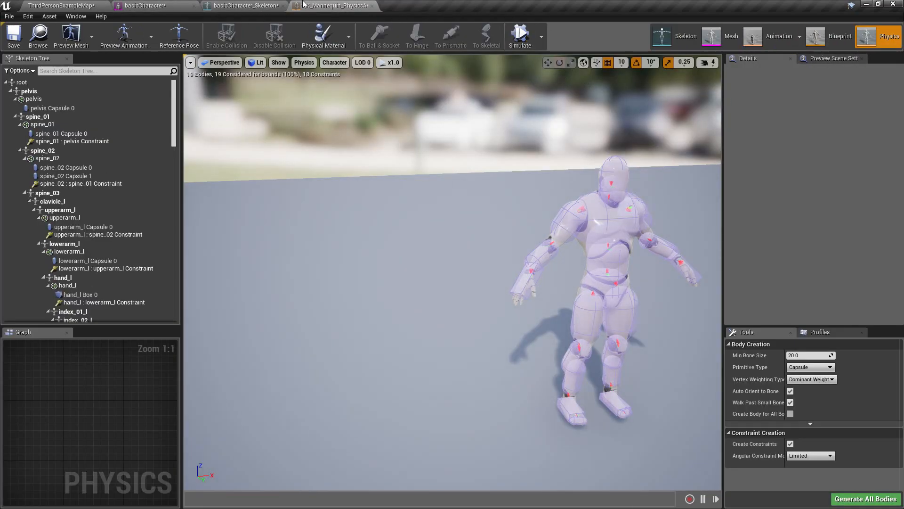
left_click(372, 6)
left_click(288, 5)
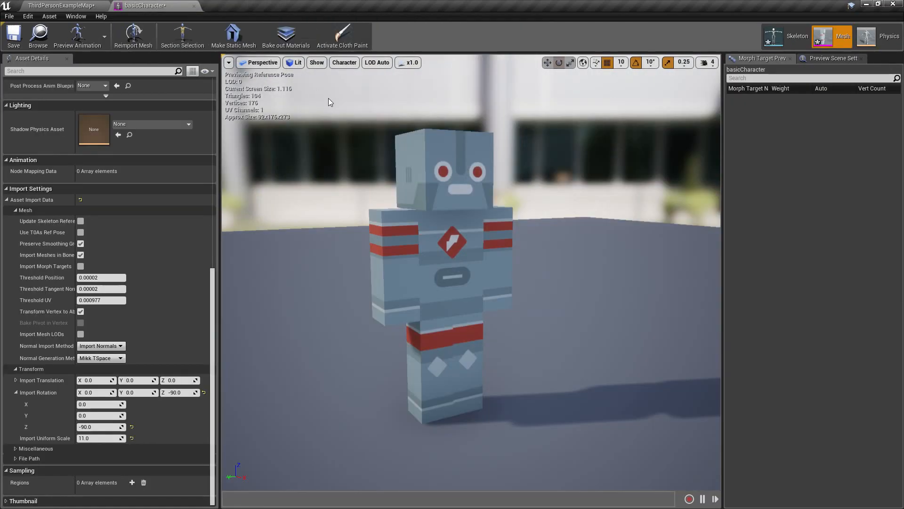
left_click(194, 6)
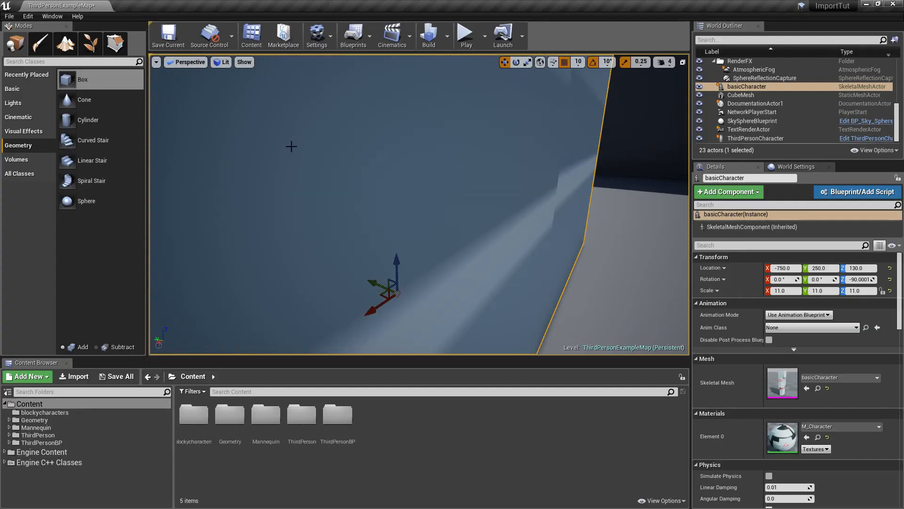
- Reset the basicCharacter actor's scale and rotation to their defaults and frame it beside the mannequin
key("f")
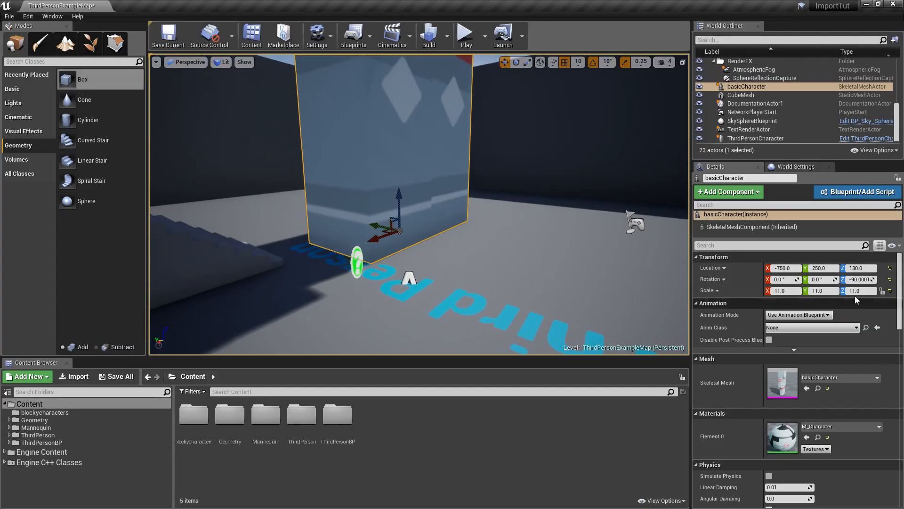
left_click(890, 290)
left_click(890, 280)
key("f")
right_click_drag(419, 205, 485, 205)
right_click_drag(438, 251, 445, 251)
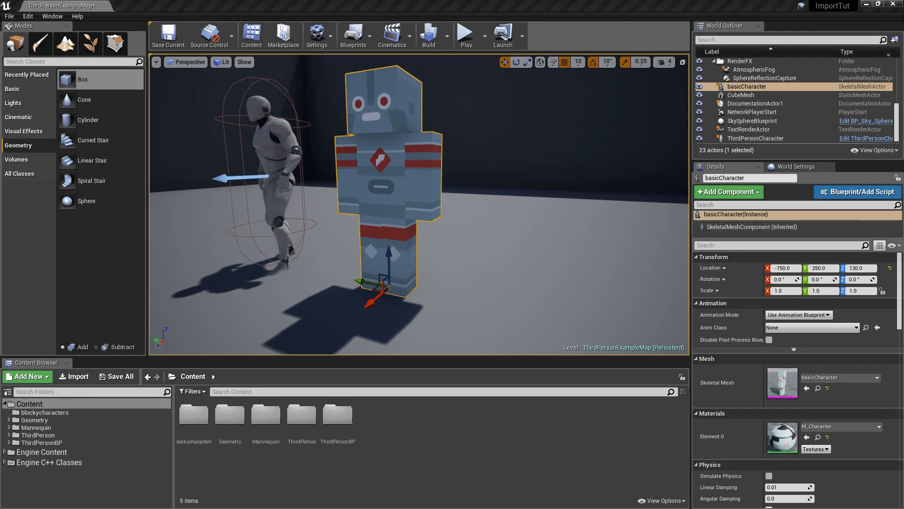
- Switch to File Explorer, go to Downloads and open the kenney_natureKit folder's name for editing, leaving it unrenamed
key("alt+Tab")
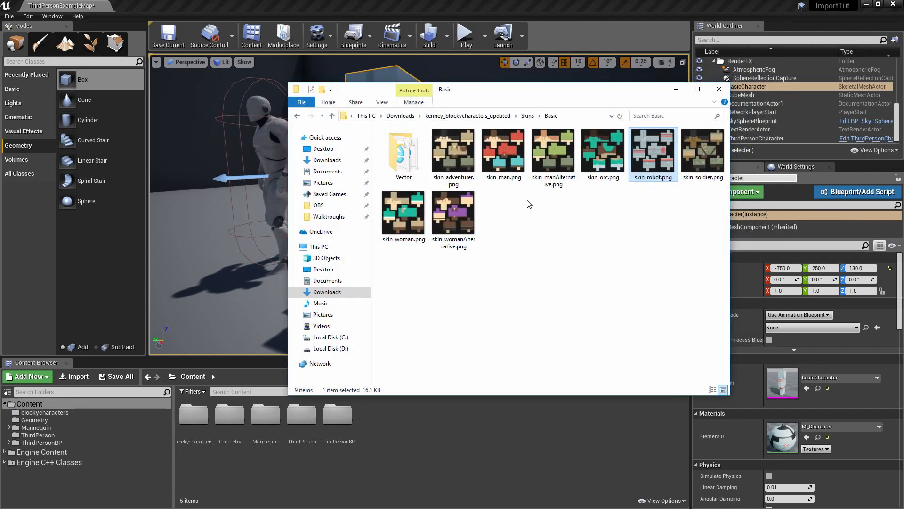
left_click(490, 116)
left_click(400, 116)
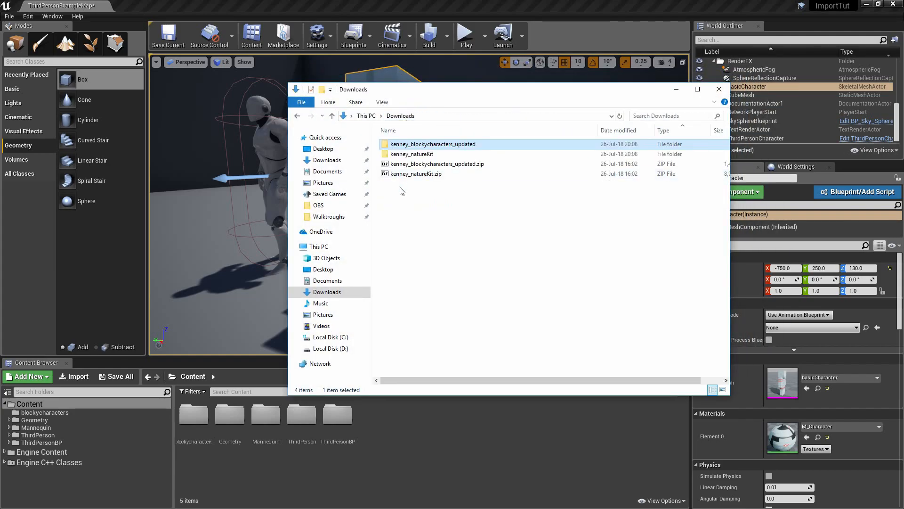
left_click(414, 155)
left_click(415, 155)
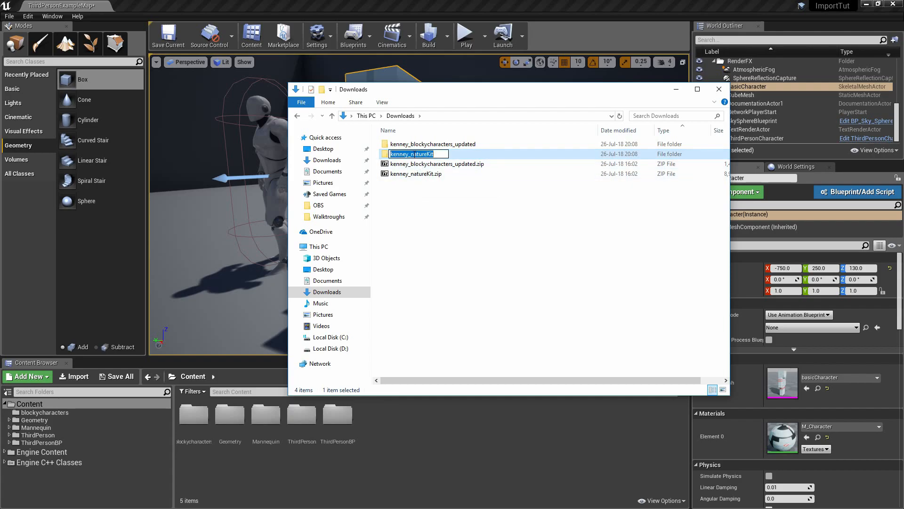
left_click(493, 248)
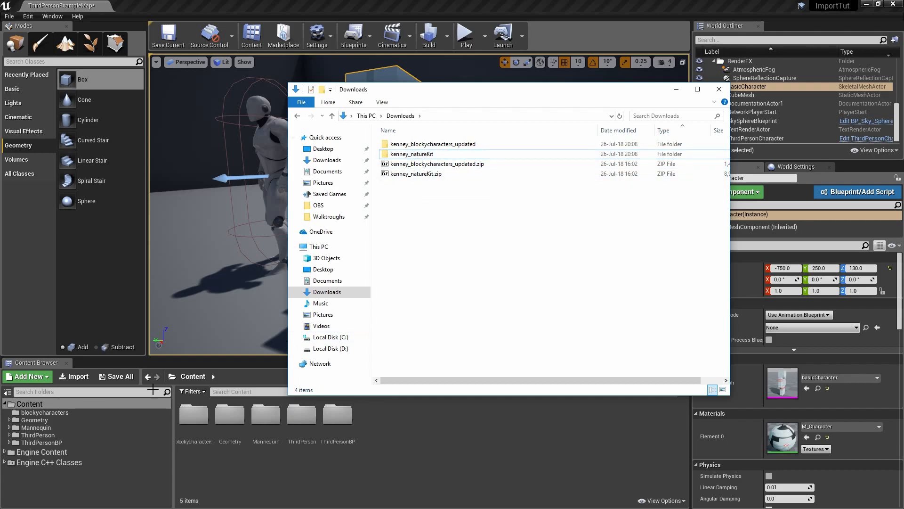
- Switch back to Unreal Engine and create a folder named natureKit under Content
right_click(16, 406)
left_click(112, 219)
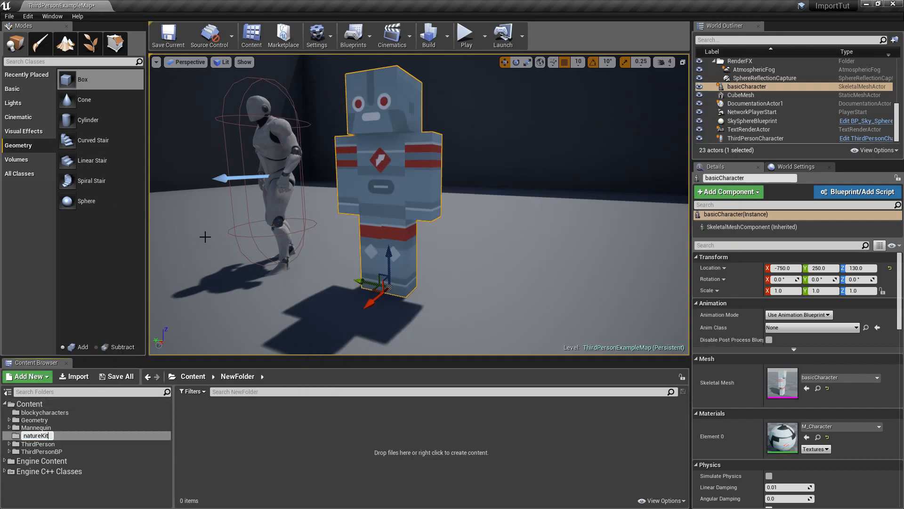
key("Return")
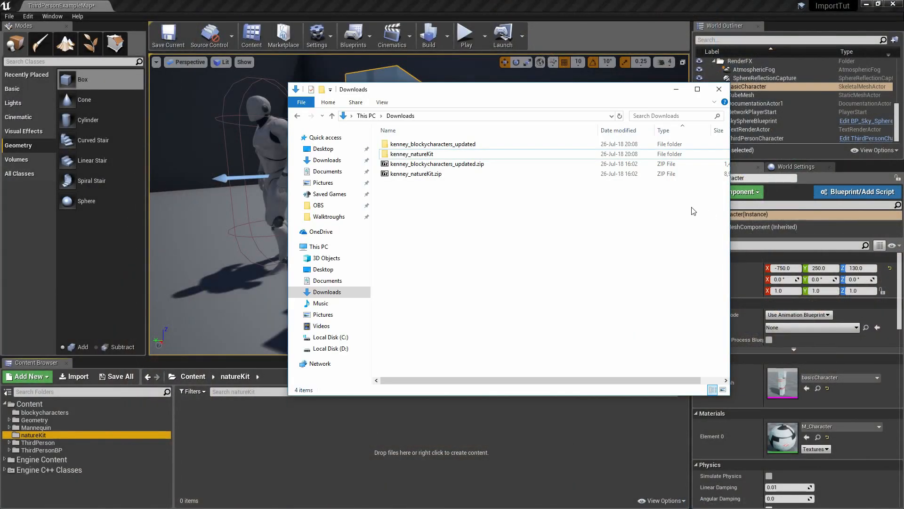
- In File Explorer, open the Models folder of kenney_natureKit and examine its FBX, glTF and OBJ format folders
double_click(444, 156)
double_click(424, 159)
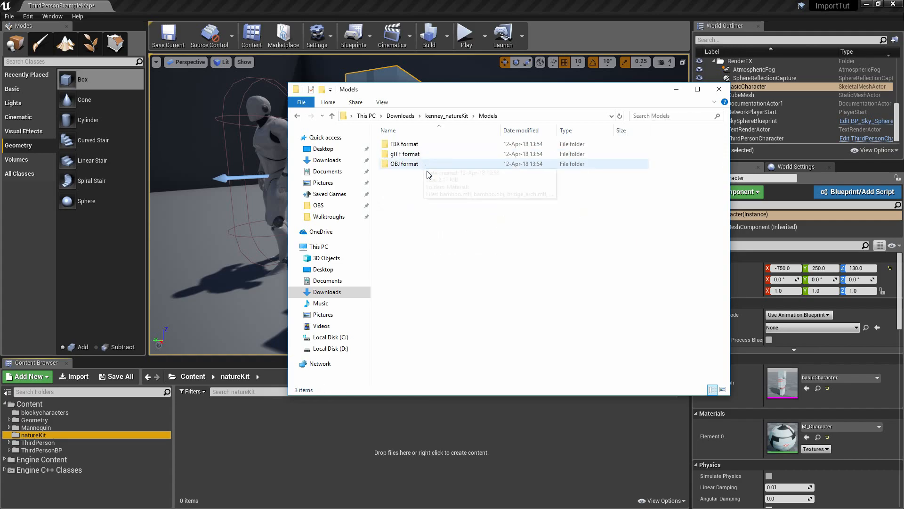
left_click_drag(445, 189, 385, 144)
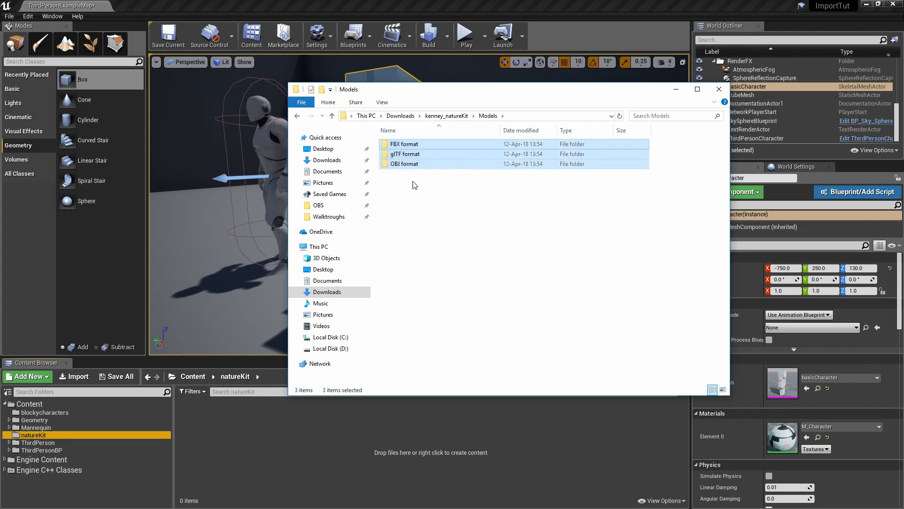
left_click(413, 183)
left_click(409, 167)
left_click(425, 182)
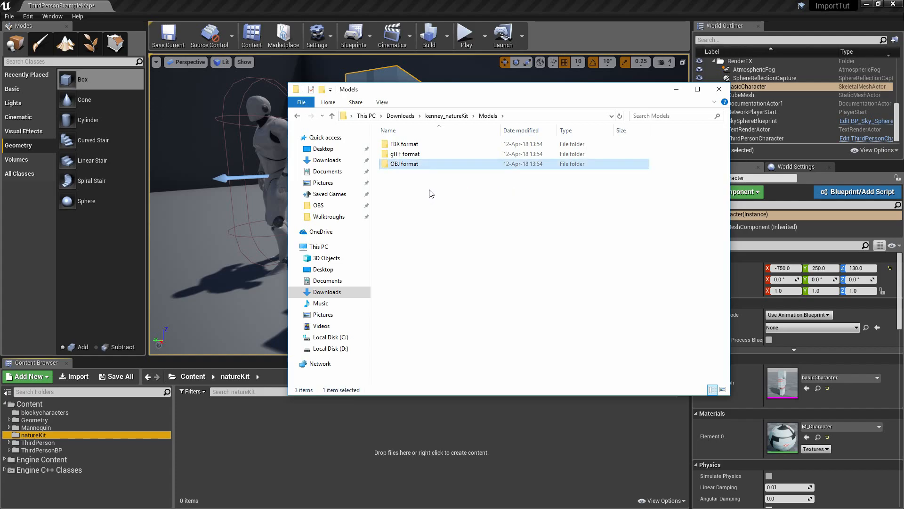
left_click(423, 154)
left_click(418, 175)
left_click(411, 166)
left_click(406, 144)
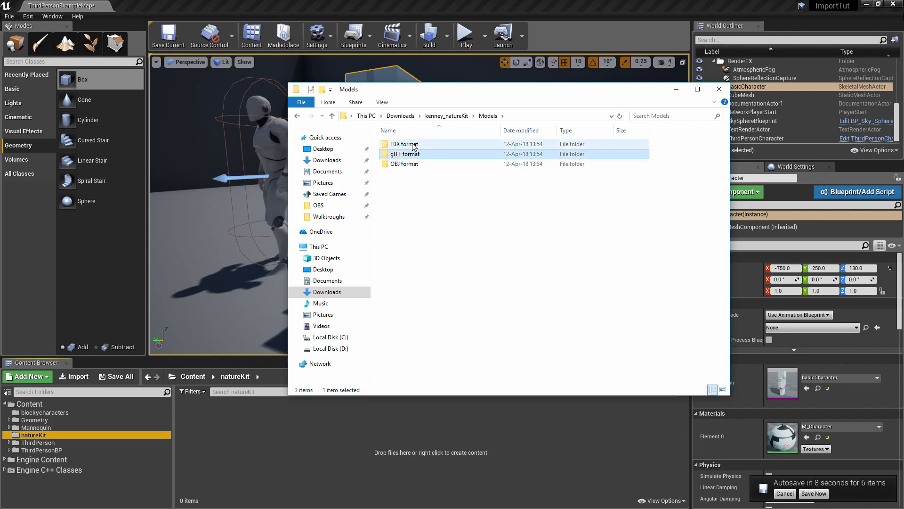
left_click(416, 186)
- Move the File Explorer window aside, view the contents of the OBJ format folder and return to Models
left_click_drag(445, 94, 584, 104)
double_click(545, 173)
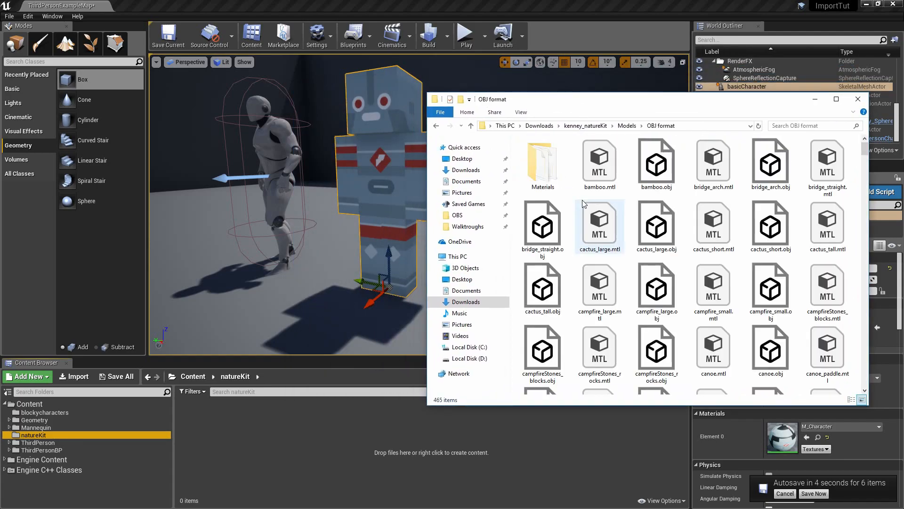
left_click(632, 127)
- Frame the open floor around the characters in the level and open the FBX format folder in File Explorer
right_click_drag(617, 78, 629, 76)
key("s")
key("w")
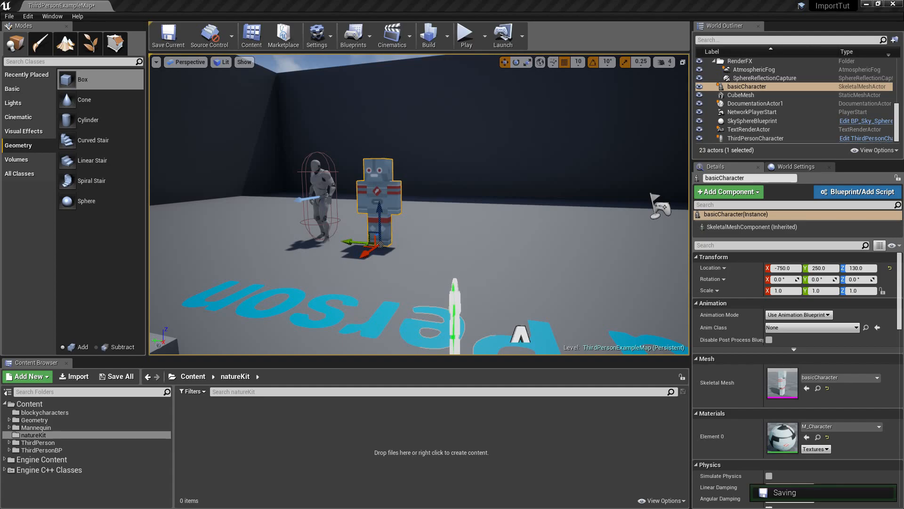
key("alt+Tab")
left_click(548, 163)
double_click(550, 157)
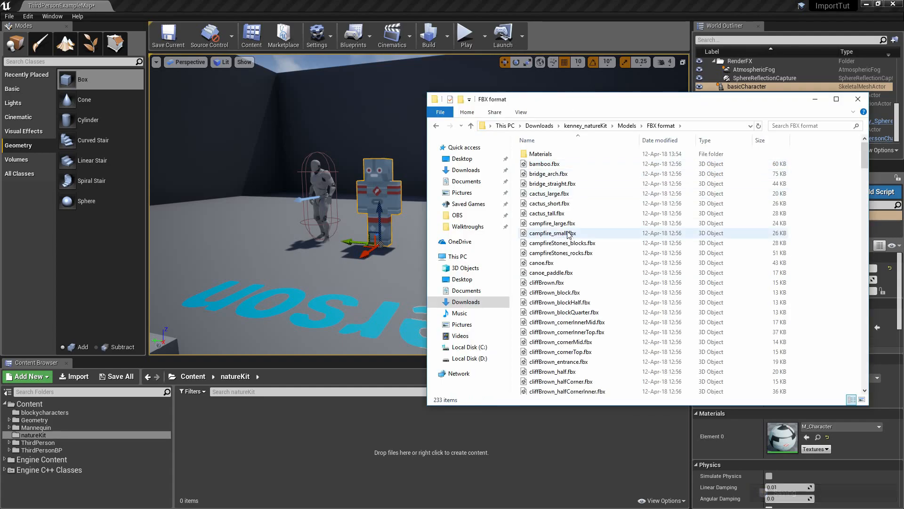
- Import fence.fbx from the FBX format folder into natureKit with the default import options, and close the message log
scroll(572, 233, "down", 1)
left_click_drag(864, 164, 860, 368)
key("f")
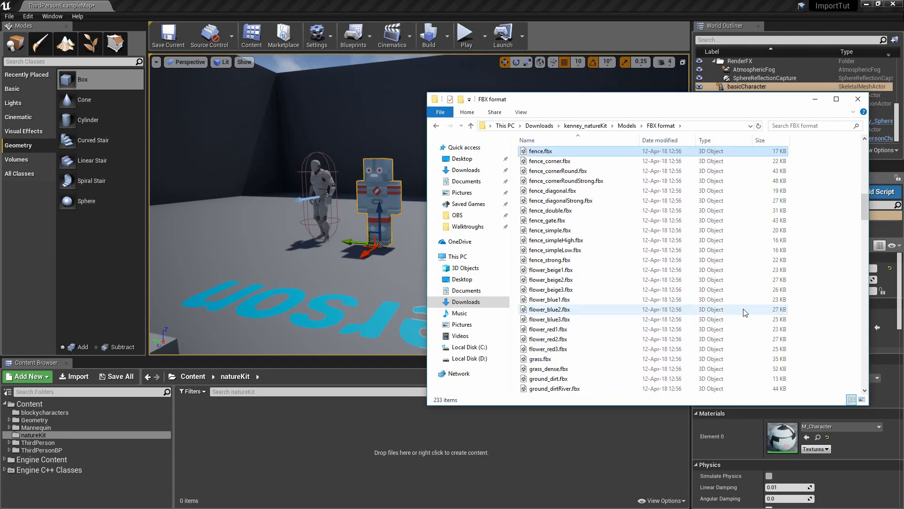
right_click_drag(363, 210, 398, 224)
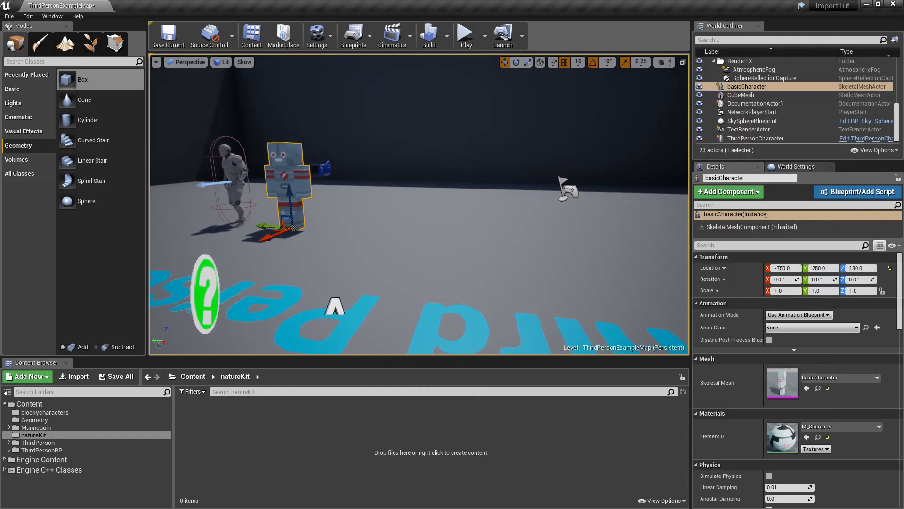
key("alt+Tab")
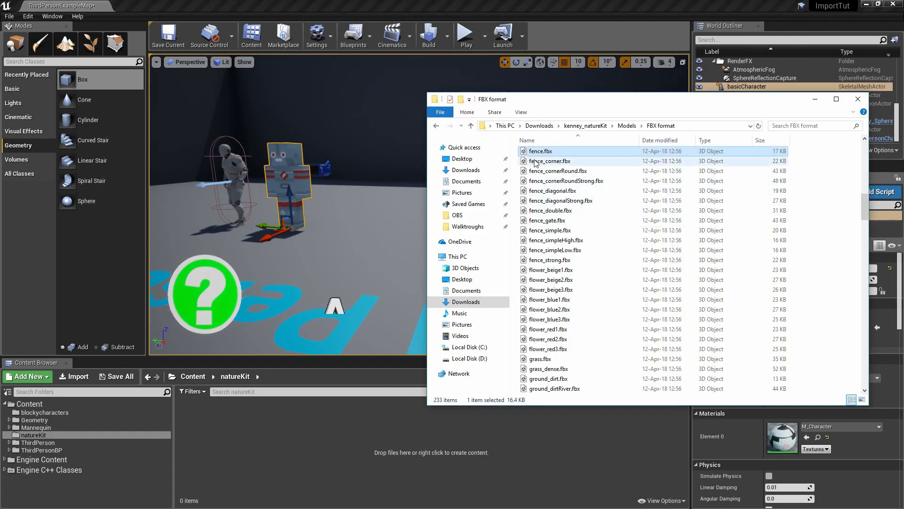
mouse_move(250, 444)
left_mouse_down()
mouse_move(275, 444)
mouse_move(259, 438)
left_mouse_up()
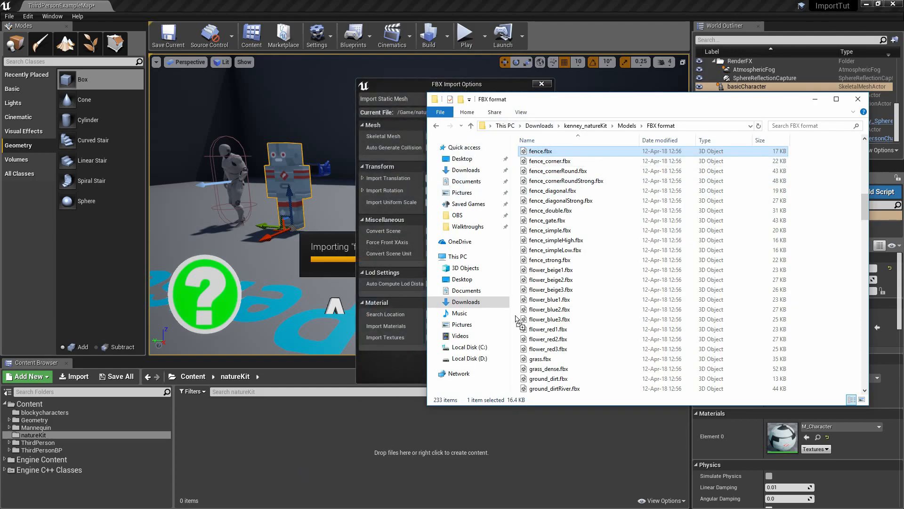
left_click(473, 86)
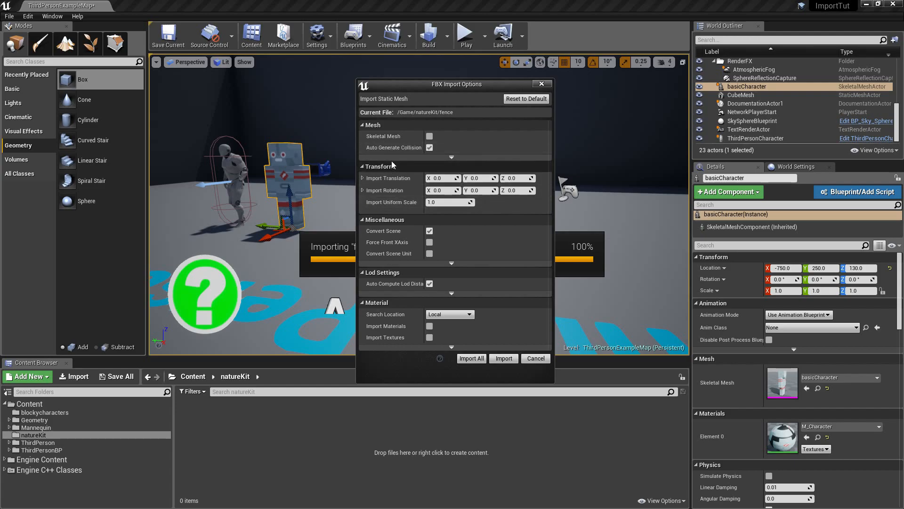
left_click(493, 362)
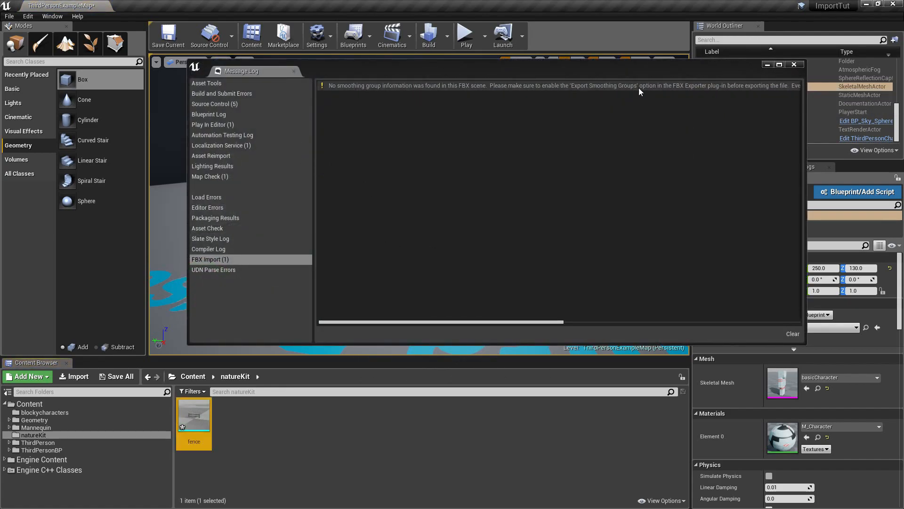
left_click(794, 65)
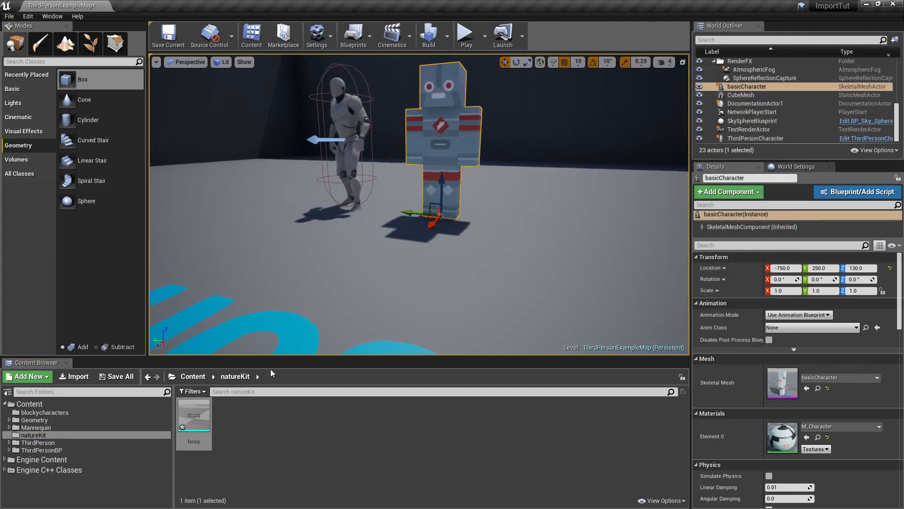
- Place the fence mesh from natureKit on the floor in front of the characters and compare its size with theirs
left_click_drag(193, 415, 444, 235)
right_click_drag(524, 233, 580, 221)
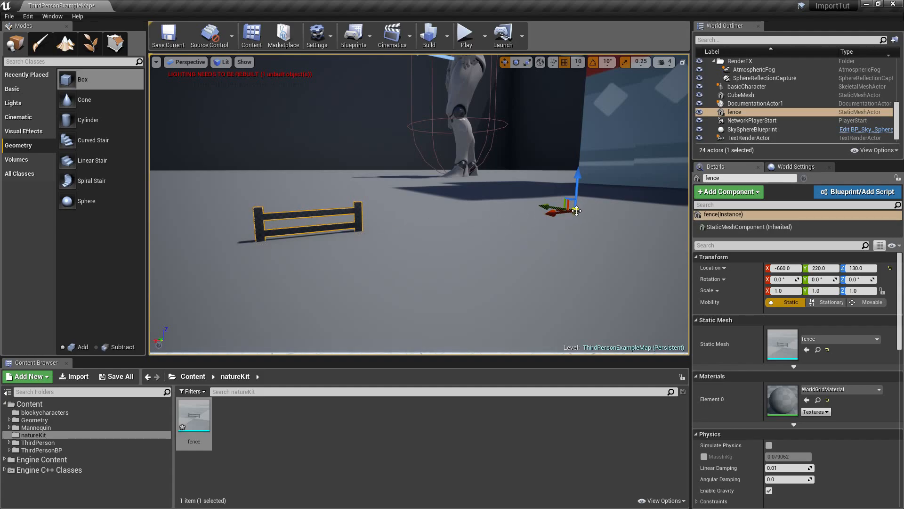
right_click_drag(579, 211, 503, 194)
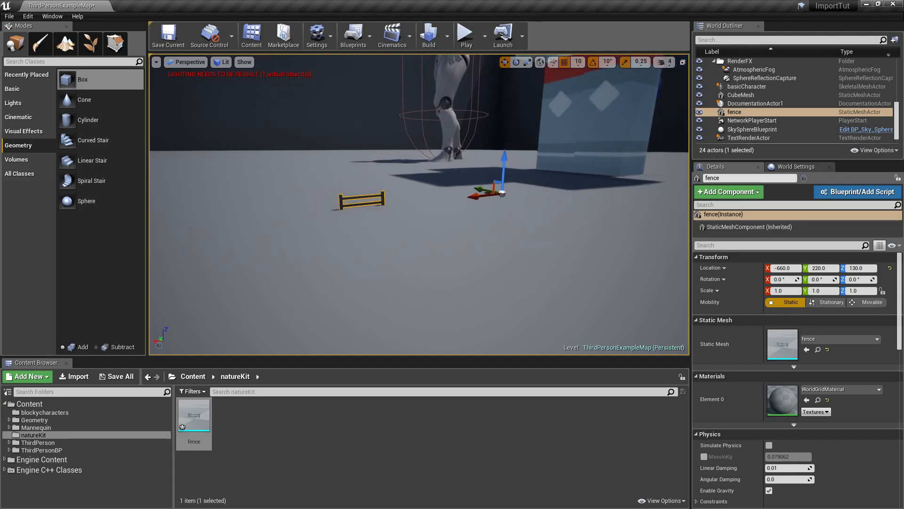
right_click_drag(549, 232, 537, 230)
right_click_drag(486, 246, 471, 245)
- Rotate the fence 90° about the Z axis
key("r")
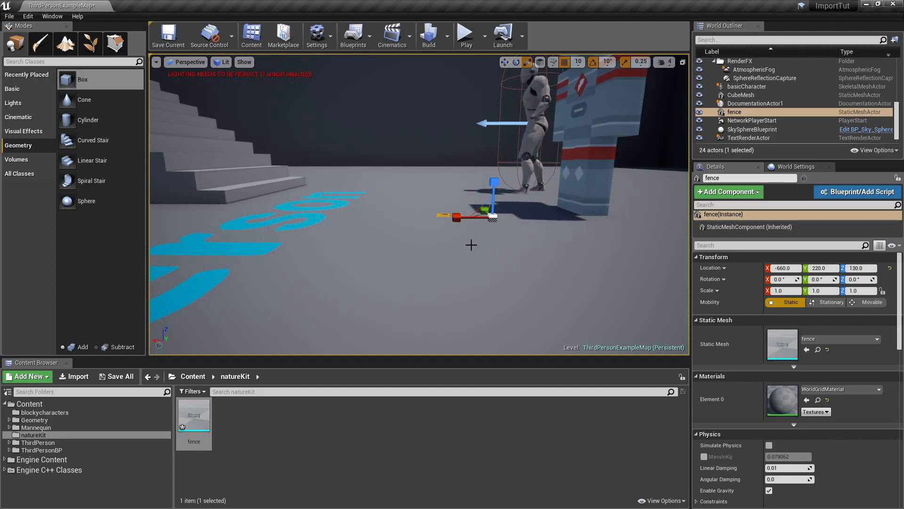
key("w")
key("e")
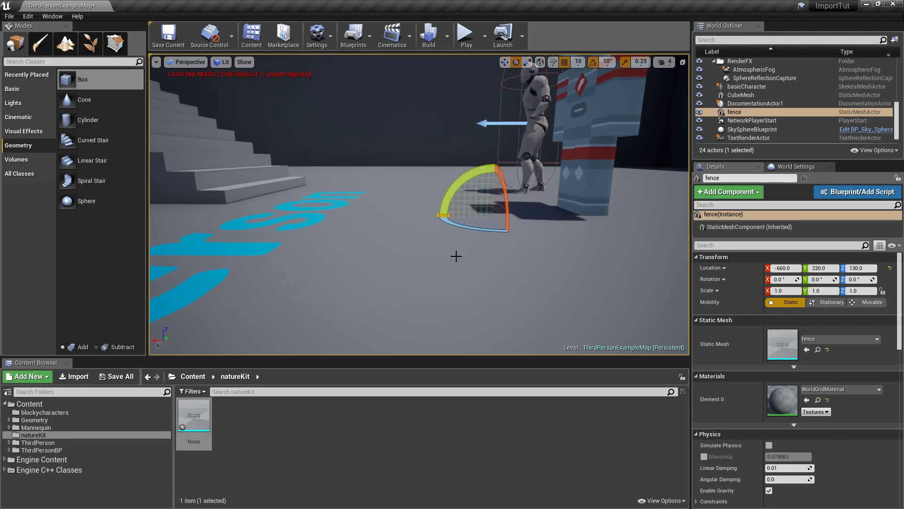
left_click_drag(478, 229, 513, 229)
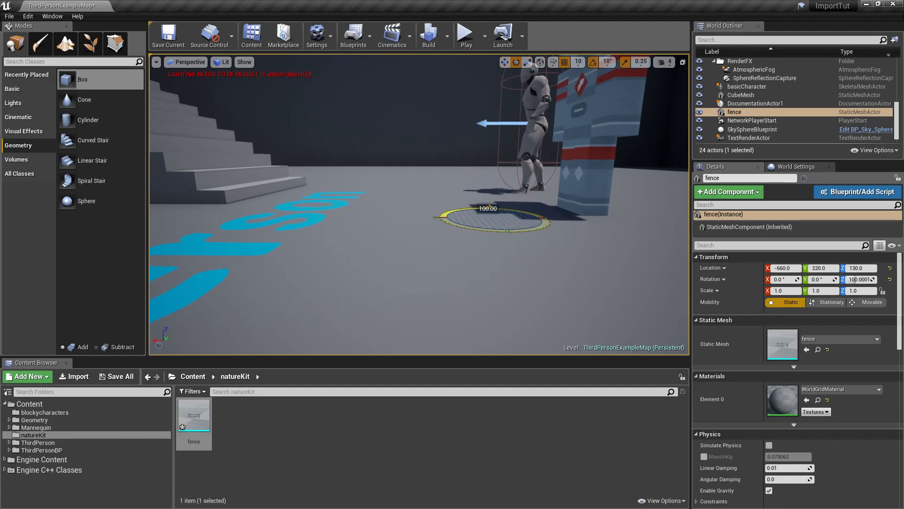
right_click_drag(484, 208, 622, 263)
mouse_move(529, 224)
right_mouse_down()
mouse_move(547, 227)
mouse_move(529, 224)
right_mouse_up()
- Scale the fence up uniformly to 28
key("r")
left_click_drag(441, 219, 504, 200)
right_click_drag(442, 228, 468, 230)
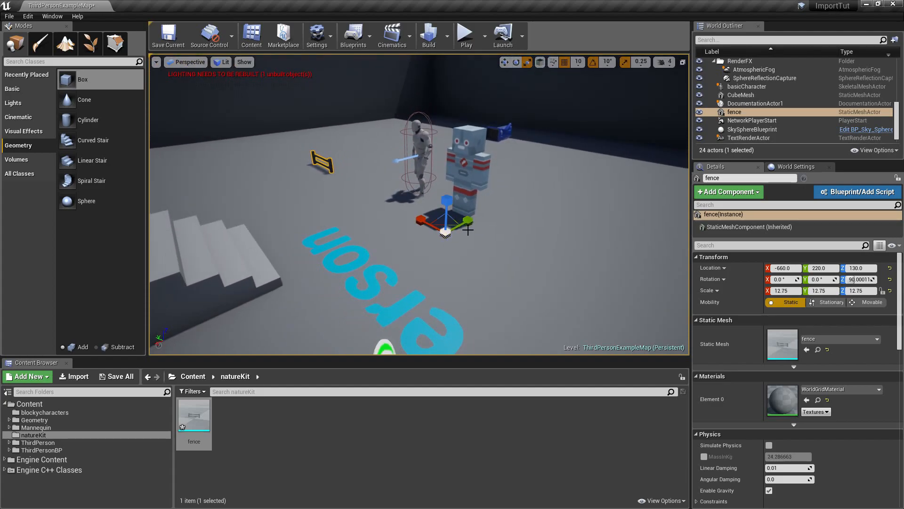
left_click_drag(445, 235, 474, 225)
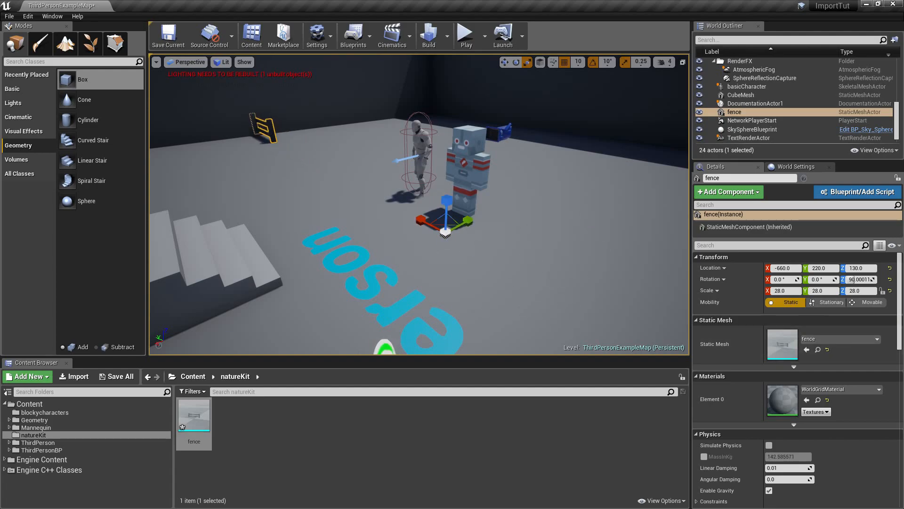
left_click_drag(422, 219, 464, 238)
- Move the fence along the Y axis to -920 so it stands in front of the characters
right_click_drag(314, 182, 309, 117)
key("s")
left_click_drag(435, 192, 684, 225)
- Set the fence's X scale to 40 and move it along Y to -1390, back in front of the characters
left_click(784, 290)
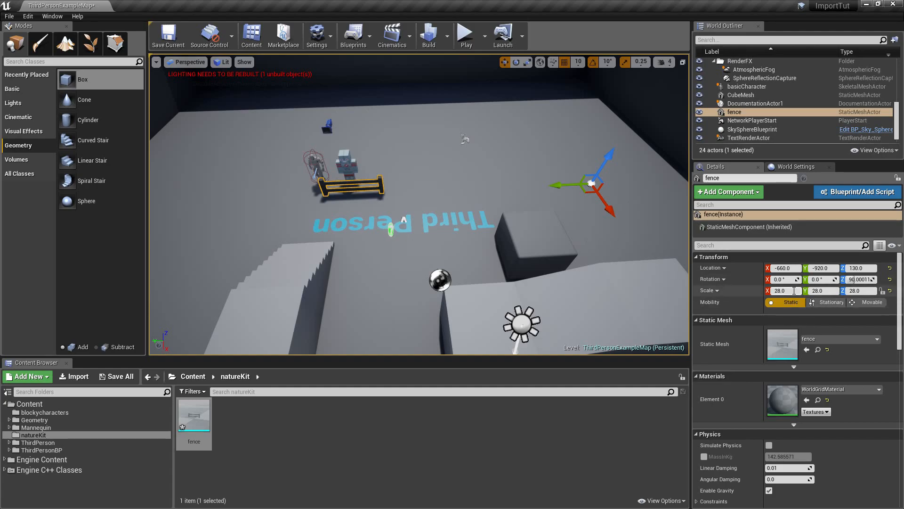
type("40")
key("Return")
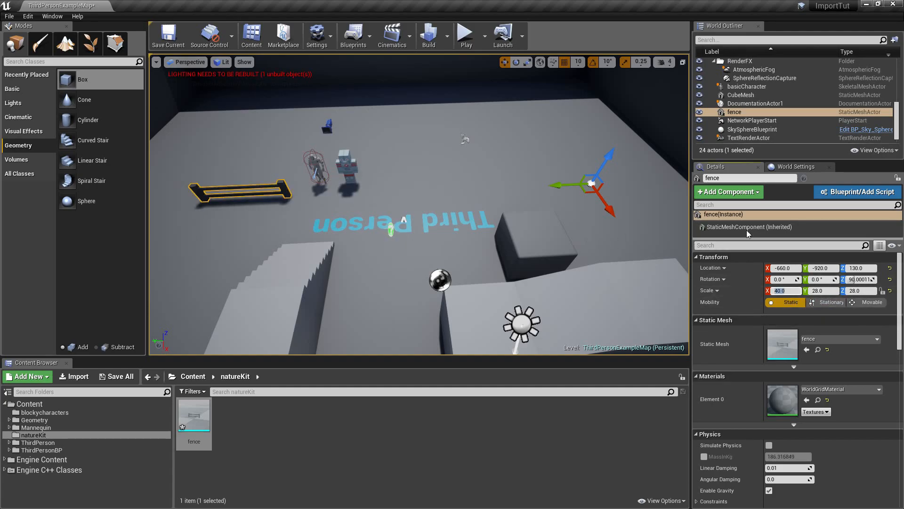
left_click_drag(570, 185, 596, 204)
key("f")
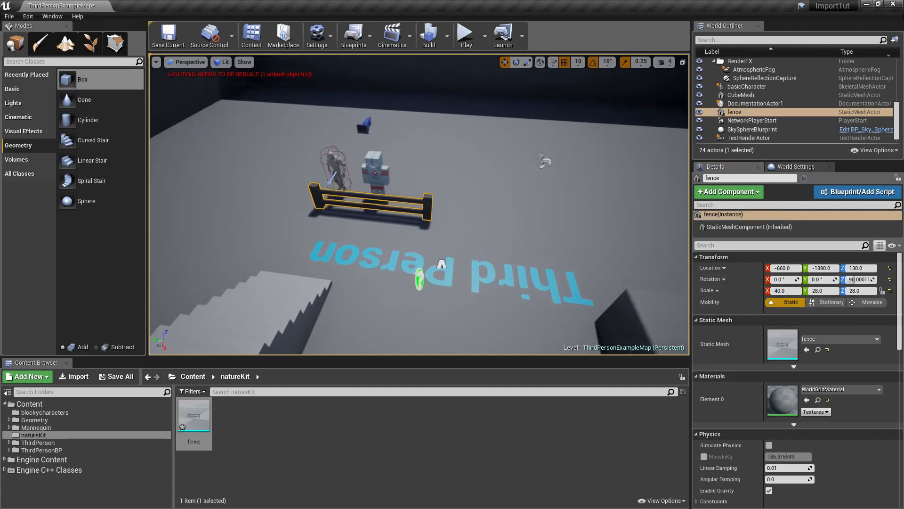
right_click_drag(596, 203, 614, 241)
key("s")
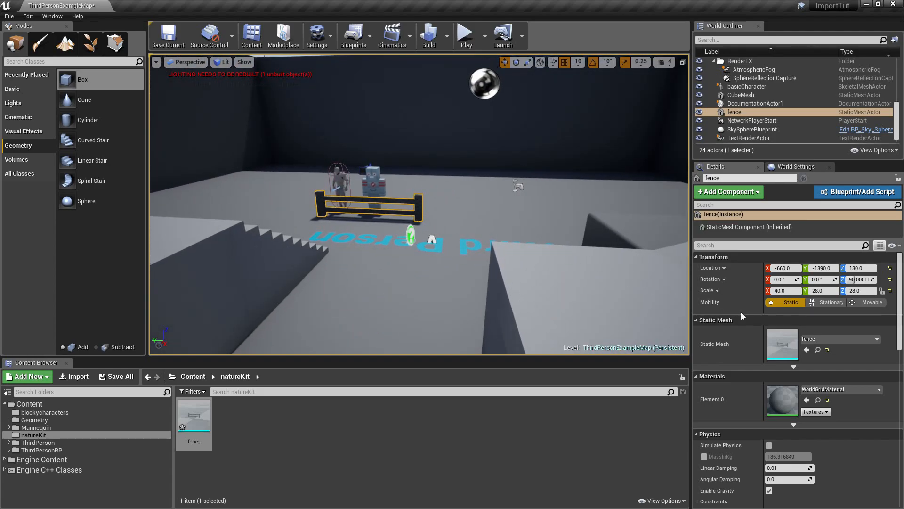
- Reset the fence's scale, lock its proportions and set the scale to 40 on all axes
left_click(890, 291)
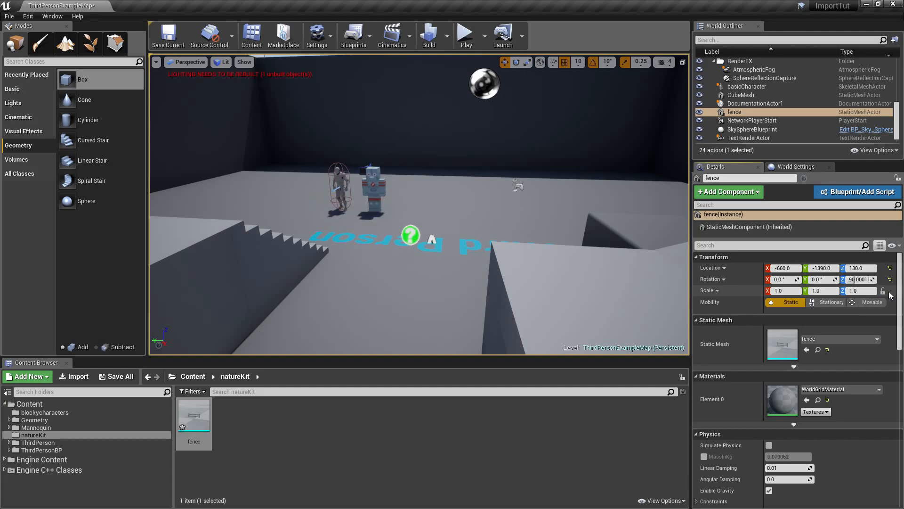
key("Return")
right_click_drag(607, 274, 595, 255)
key("w")
- Reduce the fence's uniform scale to 38 and compare it with the characters, then to 36
left_click(795, 291)
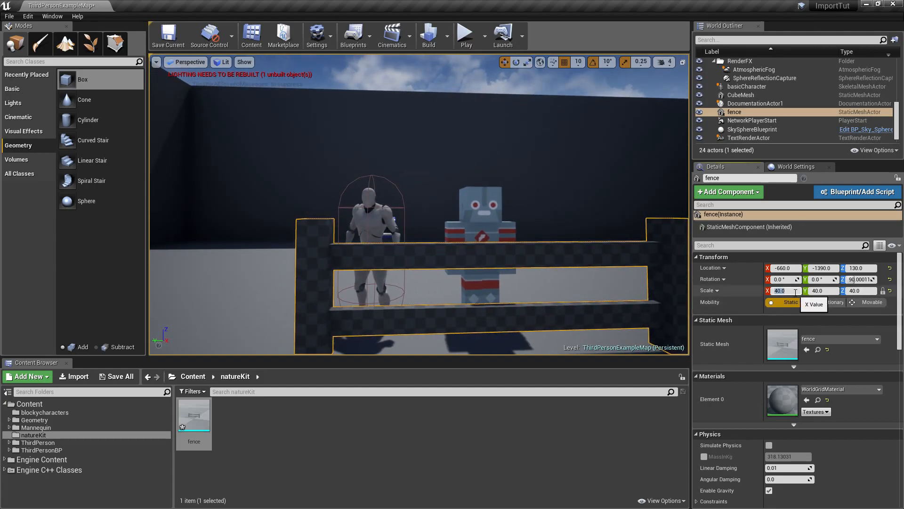
type("38")
key("Return")
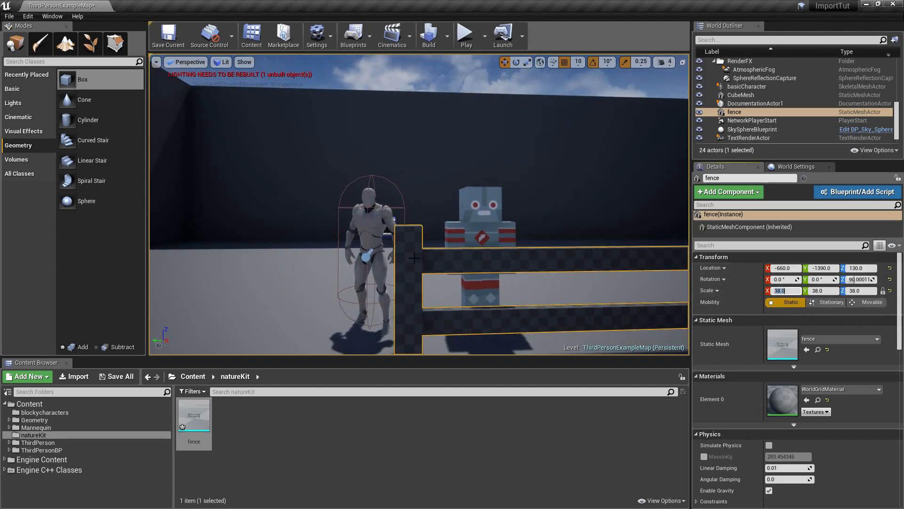
scroll(590, 303, "down", 4)
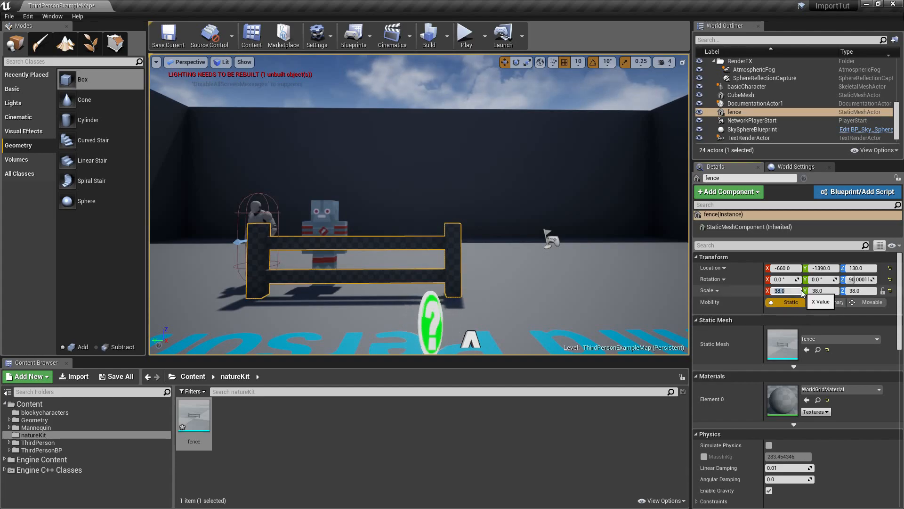
type("36")
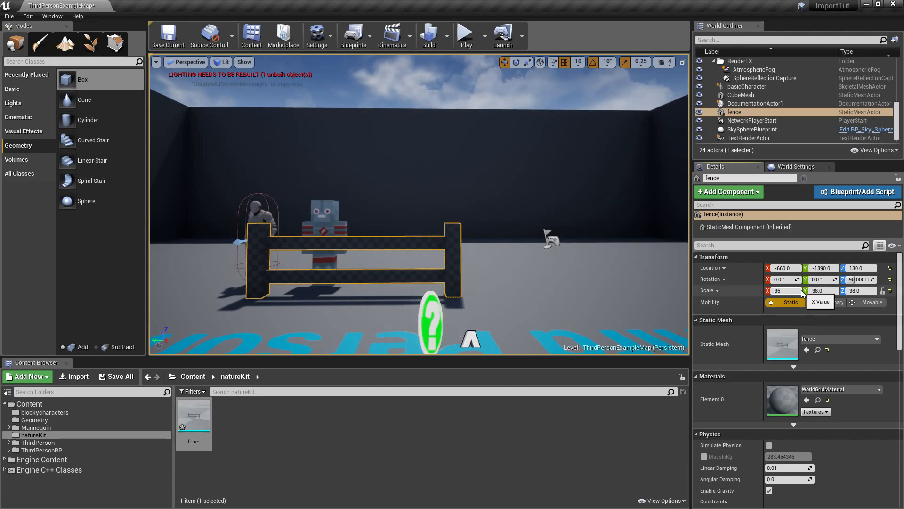
key("Return")
- Set the fence's uniform scale to 35 and move it along Y to -1180, checking its size against the characters
right_click_drag(419, 205, 448, 258)
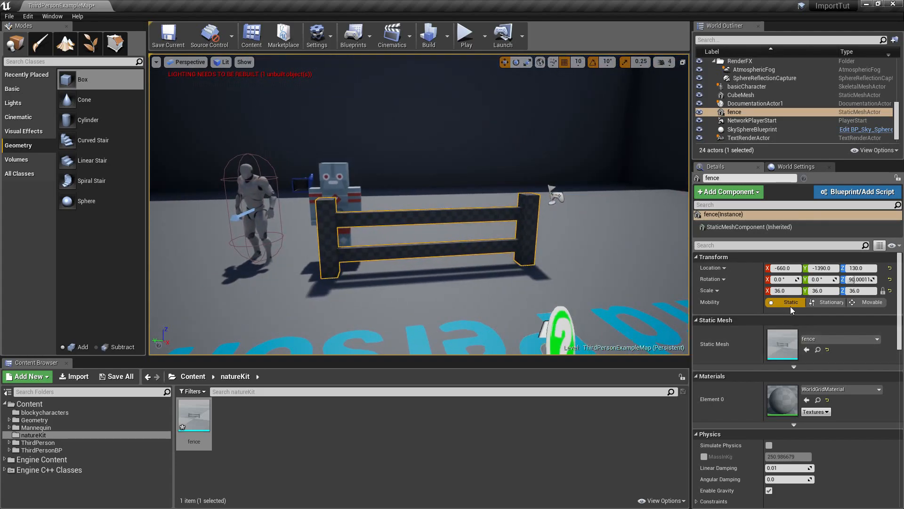
left_click(800, 292)
type("35")
key("Return")
right_click_drag(490, 259, 542, 184)
left_click_drag(507, 149, 489, 161)
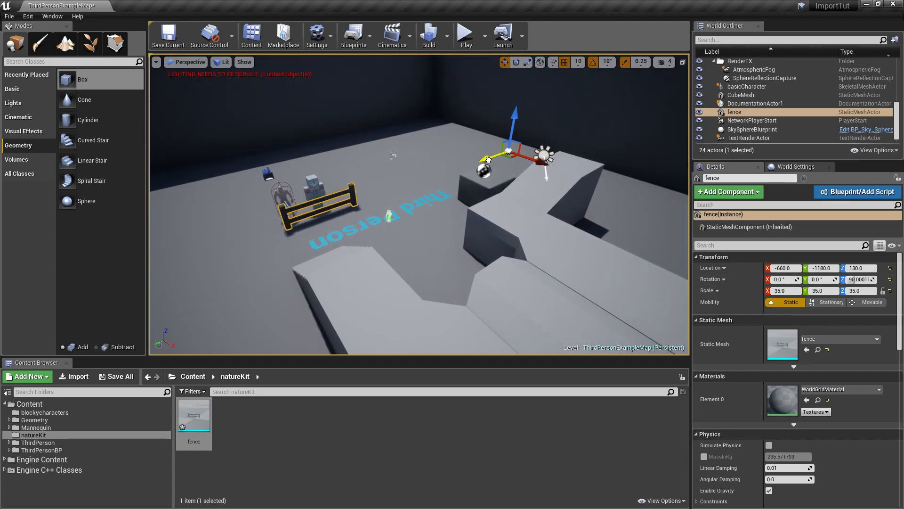
key("f")
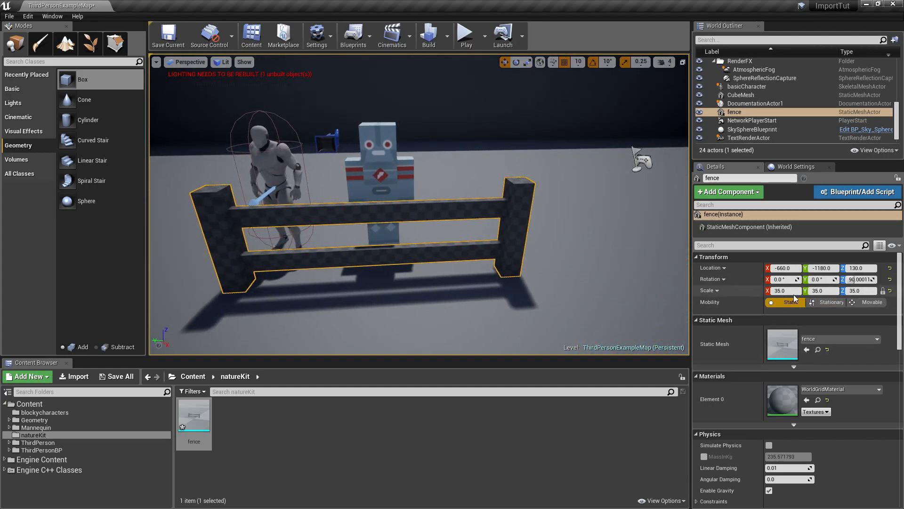
right_click_drag(501, 275, 461, 276)
right_click_drag(367, 283, 388, 273)
right_click_drag(468, 267, 441, 284)
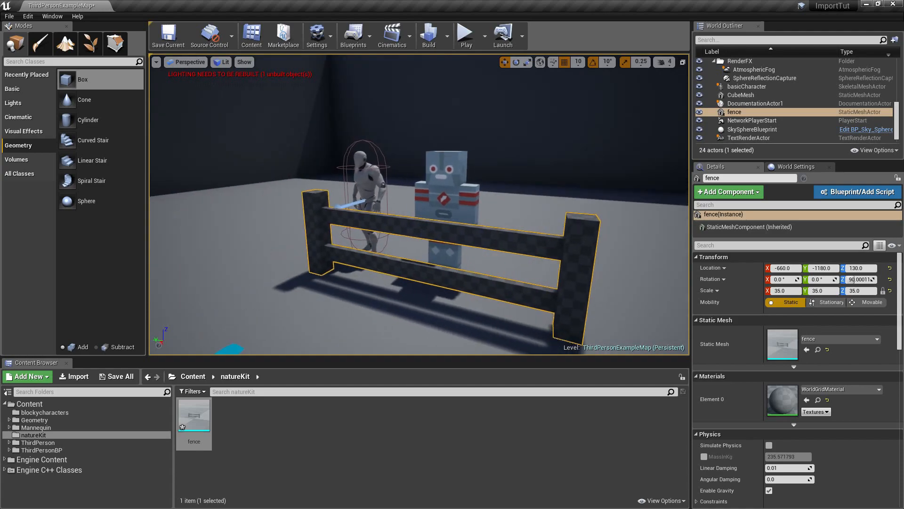
- Open the fence asset in the static mesh editor and bring the model into close view
double_click(199, 416)
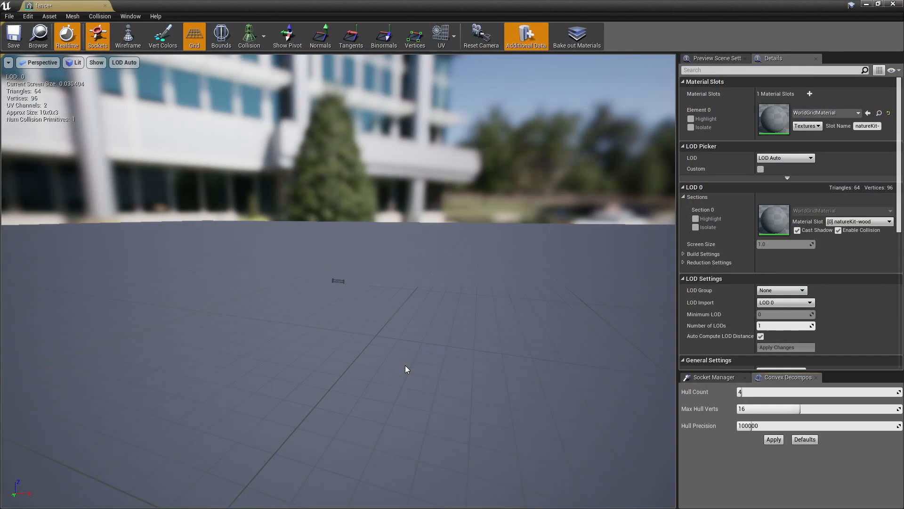
right_click_drag(262, 214, 299, 220)
right_click_drag(423, 213, 423, 213)
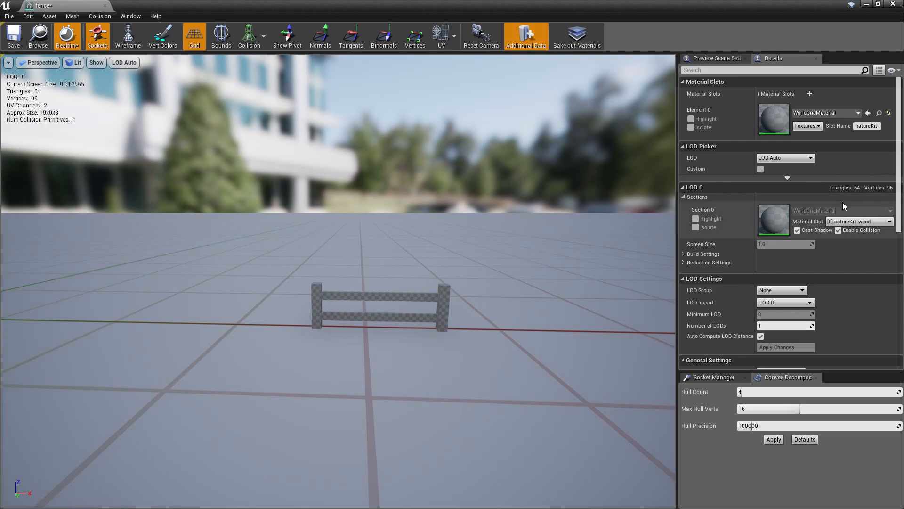
- Examine the fence's Asset Import Data, expanding the Mesh, Transform, Miscellaneous and File Path settings
left_click_drag(899, 209, 887, 356)
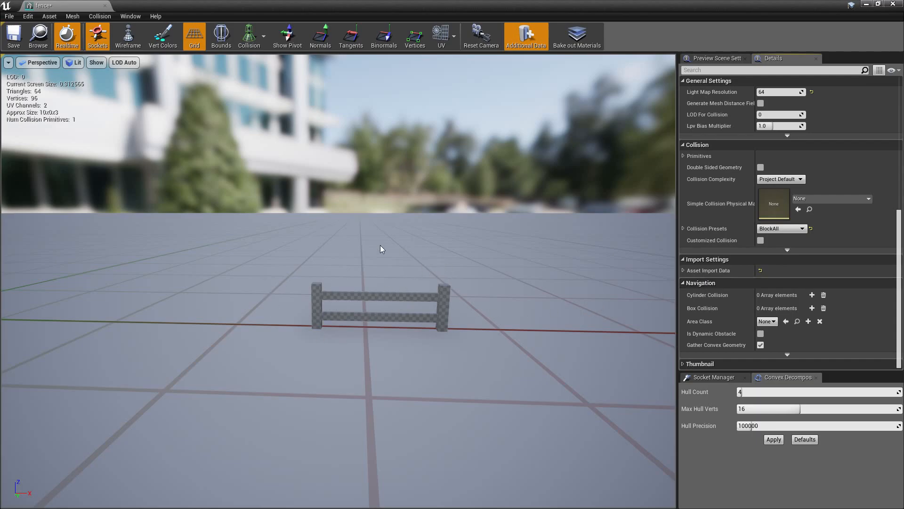
left_click(683, 271)
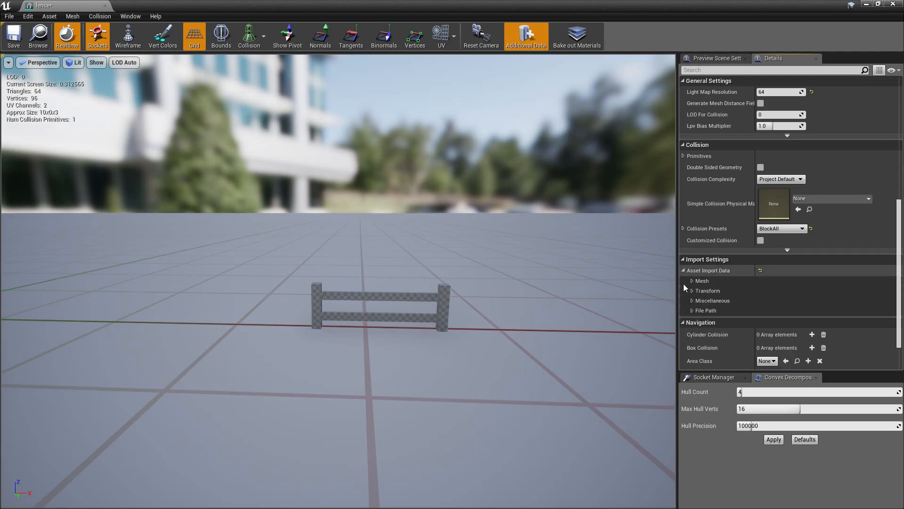
left_click(692, 281)
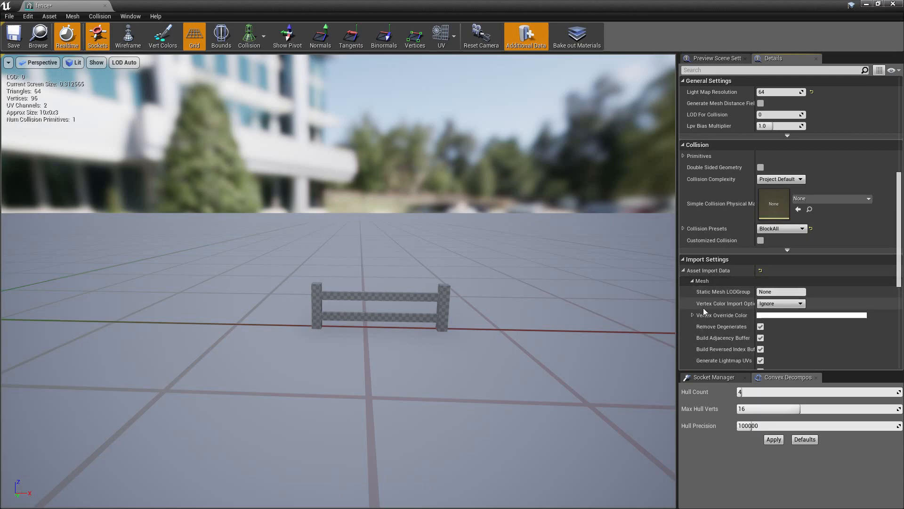
scroll(707, 311, "down", 3)
scroll(708, 314, "down", 2)
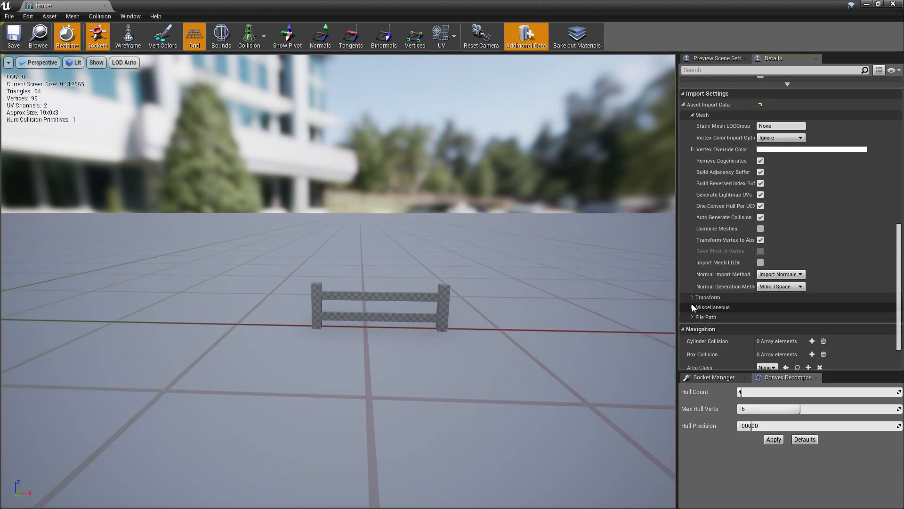
left_click(692, 307)
scroll(693, 316, "down", 1)
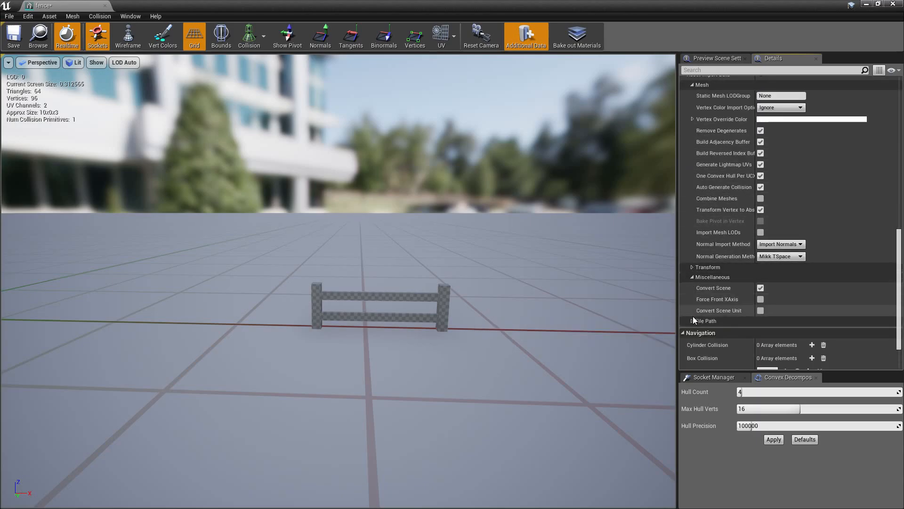
left_click(691, 321)
scroll(696, 321, "down", 1)
left_click(693, 253)
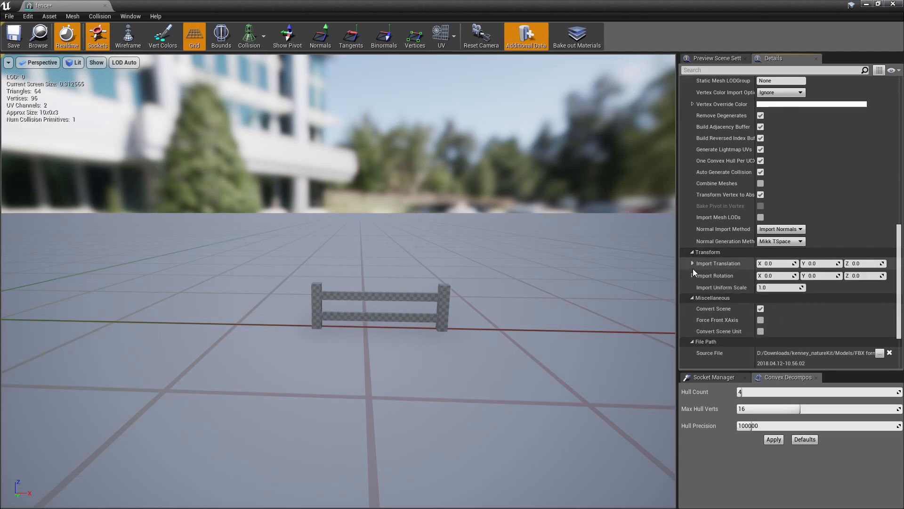
- Widen the property name column in the fence's import settings and choose Import Normals as the Normal Import Method
scroll(696, 272, "up", 1)
scroll(700, 278, "up", 1)
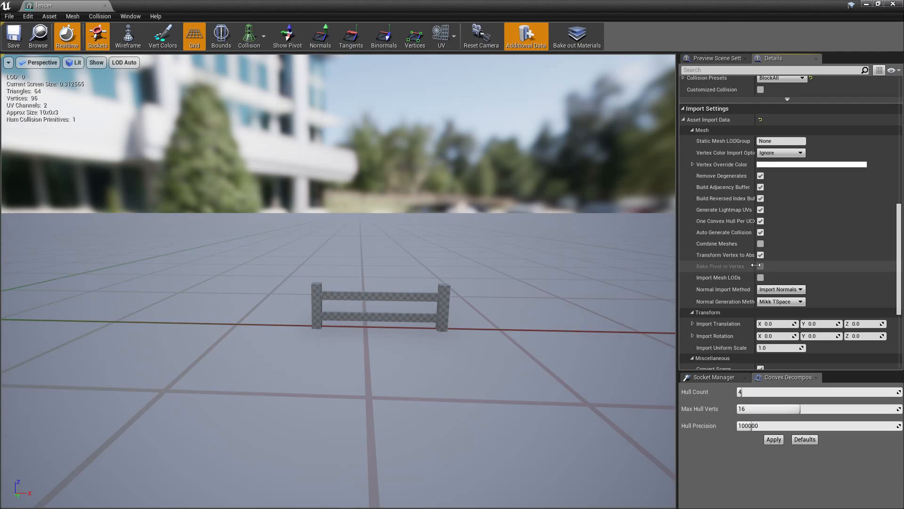
left_click_drag(756, 266, 773, 265)
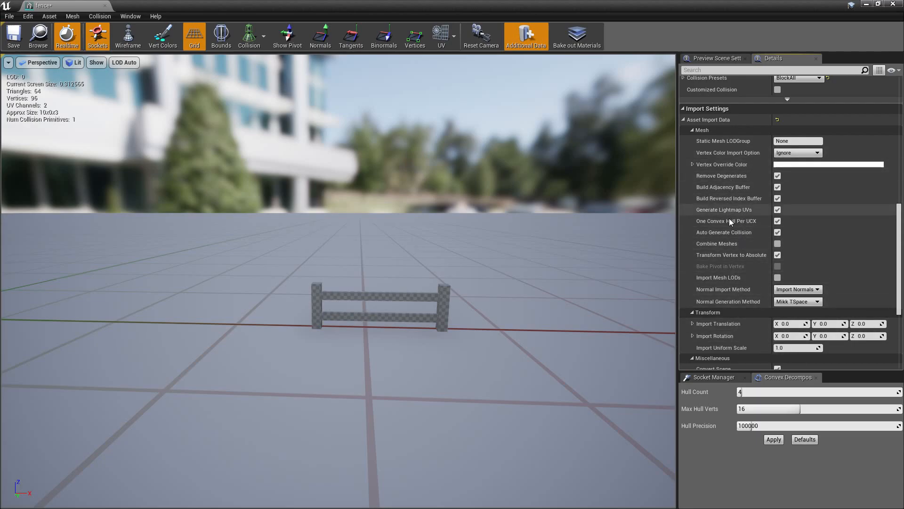
scroll(728, 274, "down", 2)
left_click(799, 259)
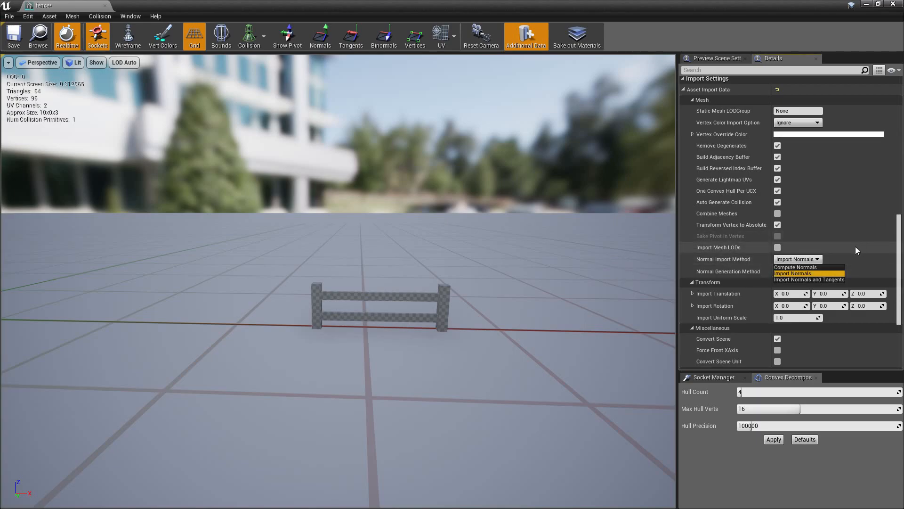
left_click(808, 273)
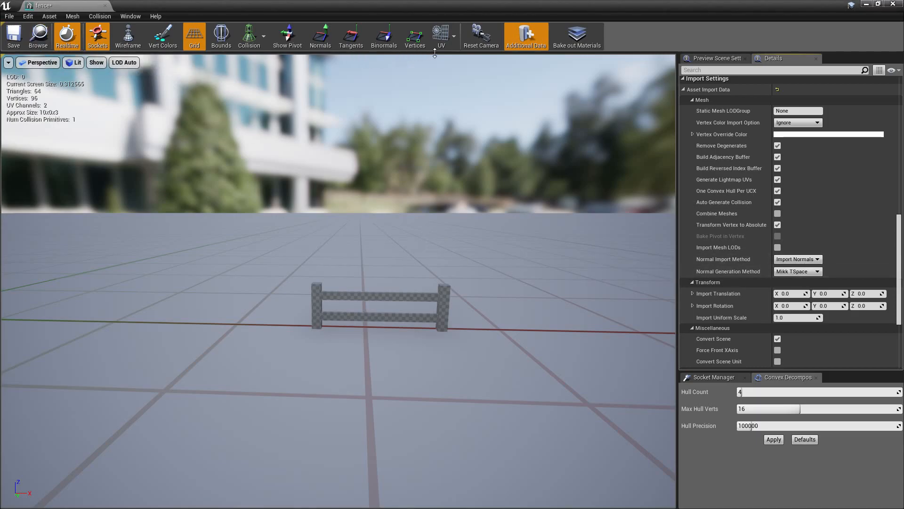
- Reimport the fence asset from the natureKit folder and check the model in the static mesh editor
left_click(28, 18)
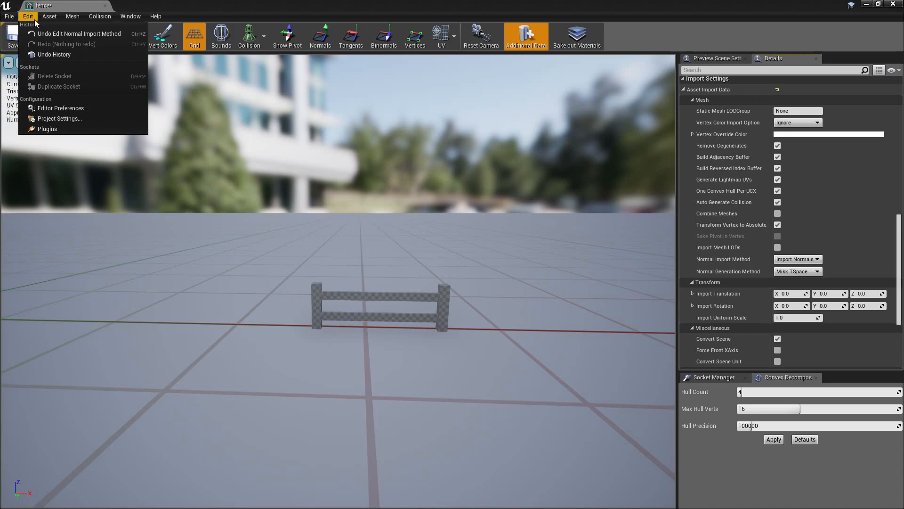
mouse_move(115, 18)
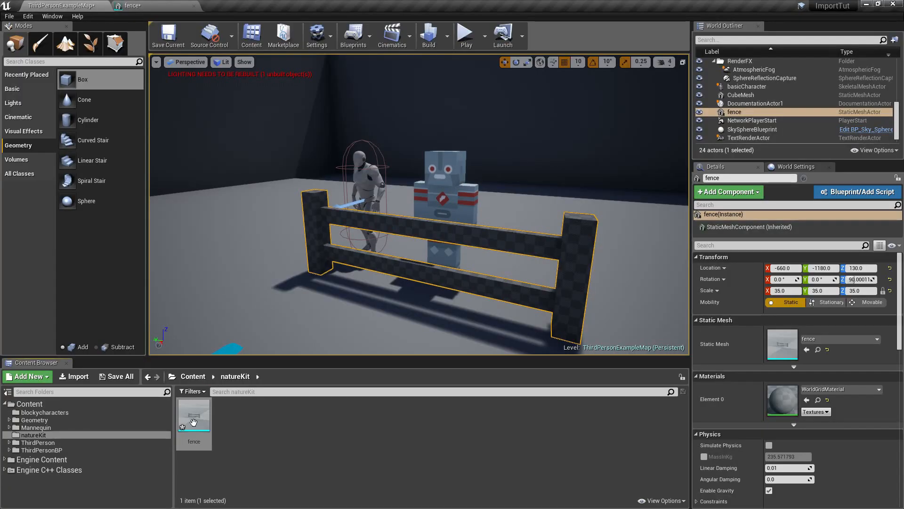
right_click(194, 423)
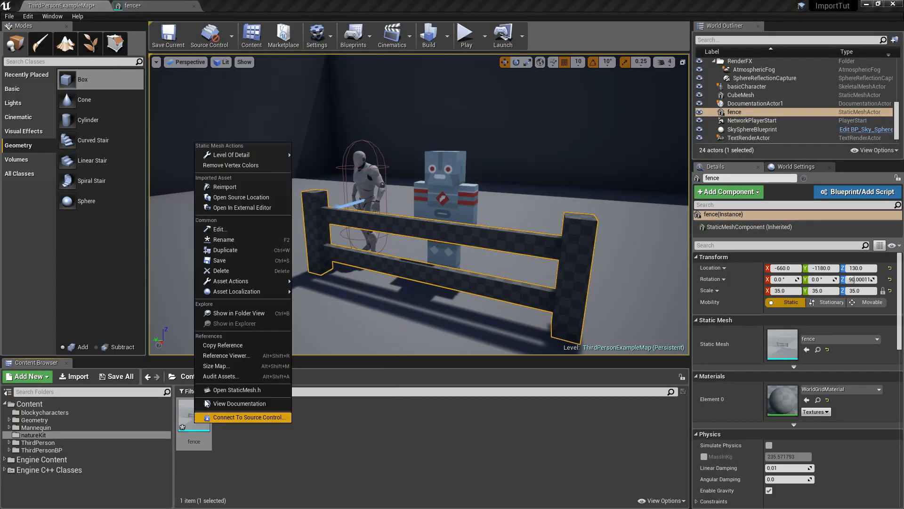
left_click(235, 189)
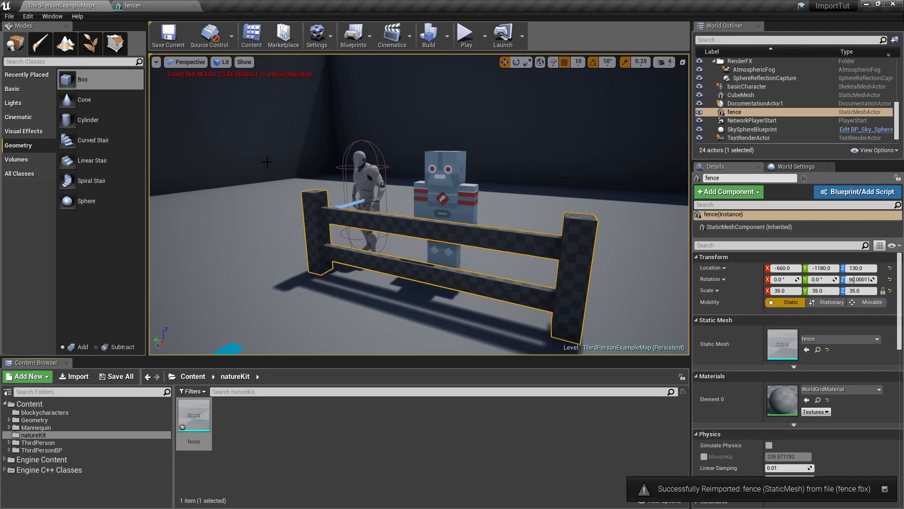
left_click(142, 5)
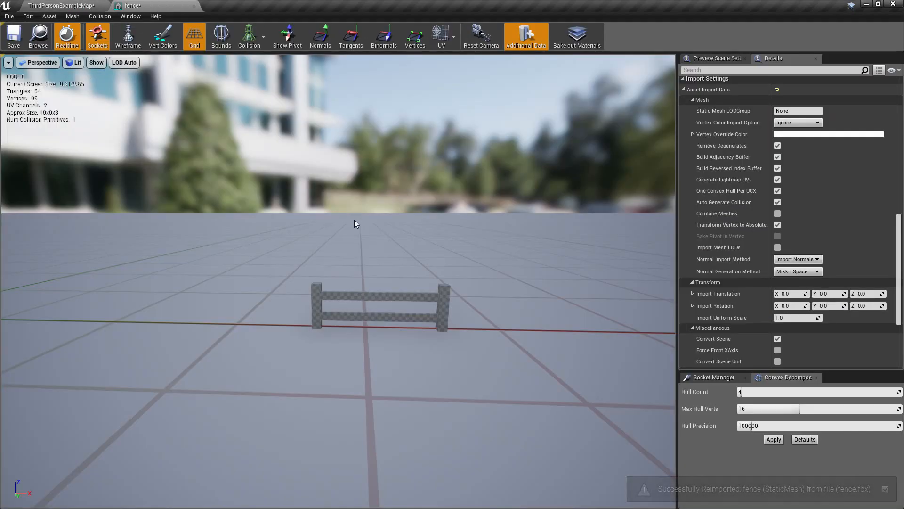
mouse_move(397, 238)
right_mouse_down()
mouse_move(408, 254)
mouse_move(416, 222)
mouse_move(402, 255)
mouse_move(401, 244)
right_mouse_up()
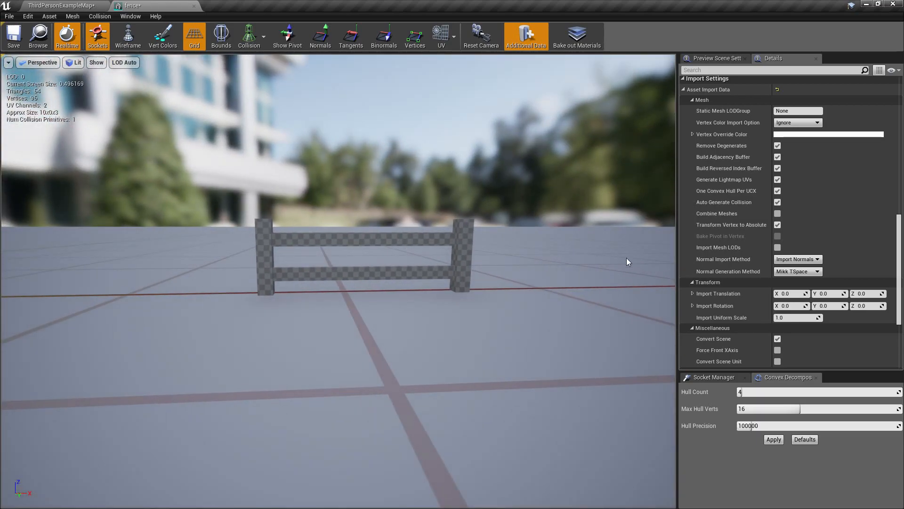
- Set the fence's Import Uniform Scale to 35 and collapse its Miscellaneous import settings
left_click(73, 5)
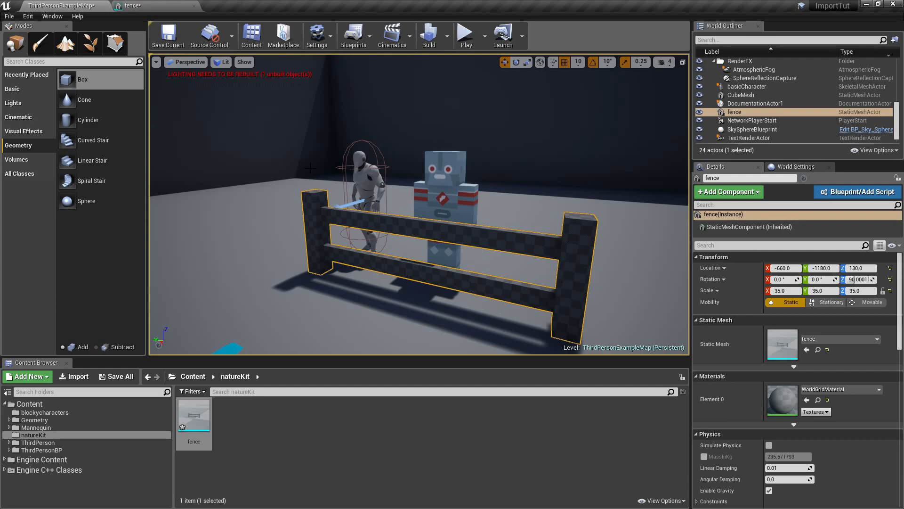
left_click(168, 7)
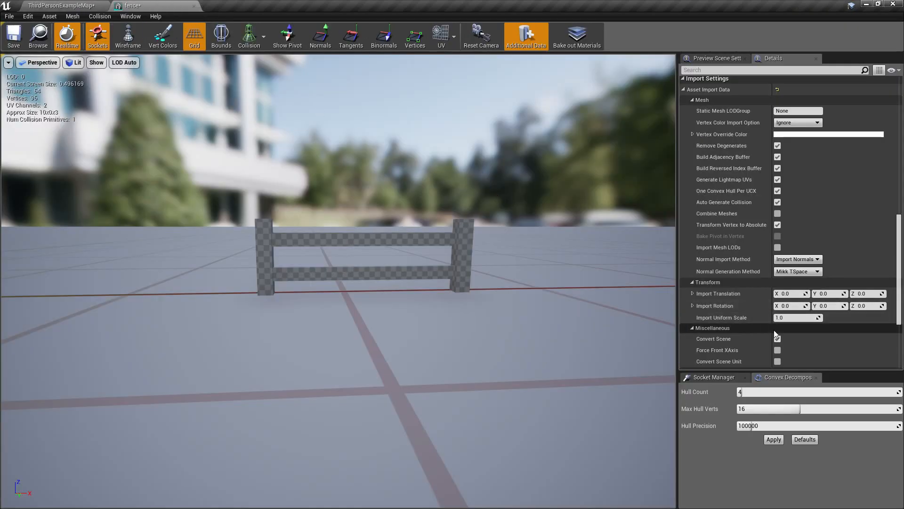
left_click(804, 328)
left_click(803, 319)
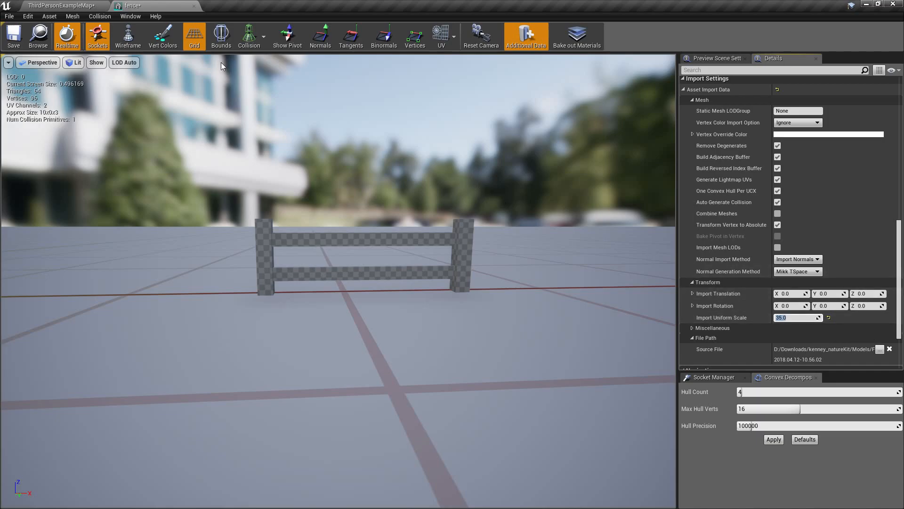
- Look for a reimport command in the static mesh editor, searching the fence's properties for "reim" and clearing the search
left_click(45, 16)
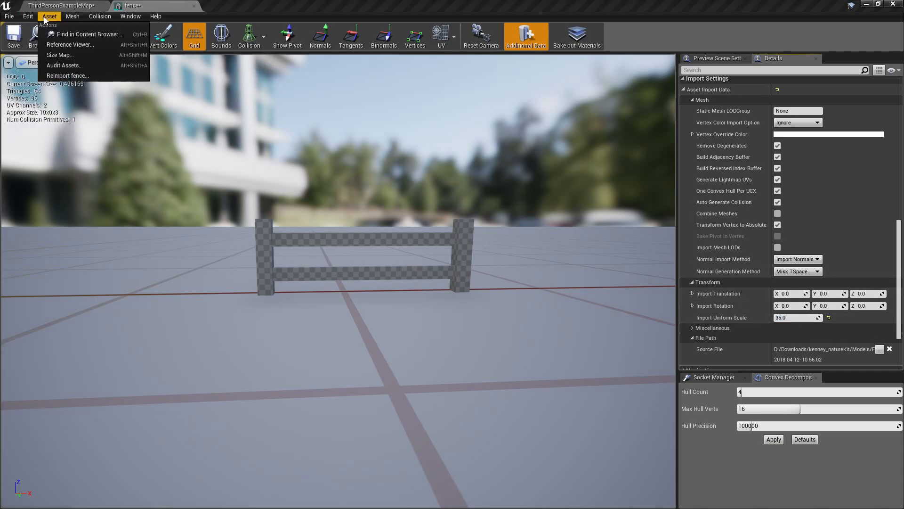
mouse_move(130, 18)
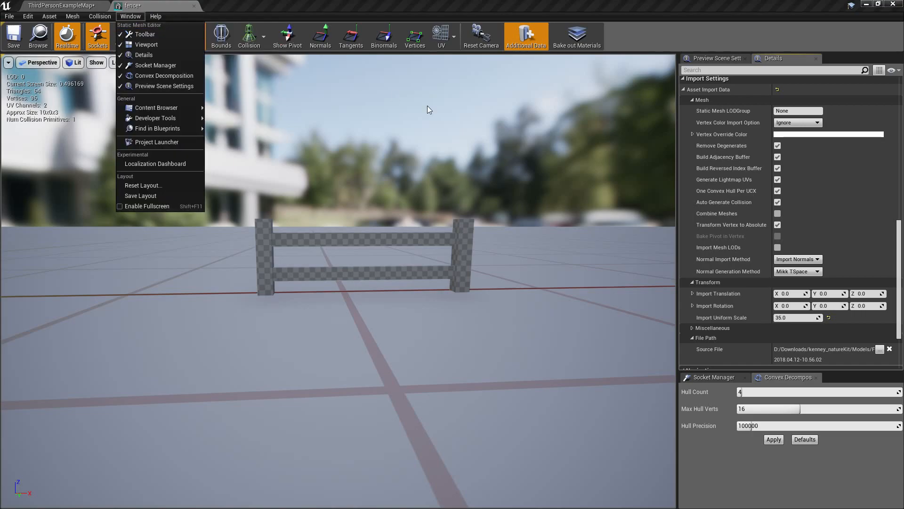
left_click_drag(899, 283, 885, 136)
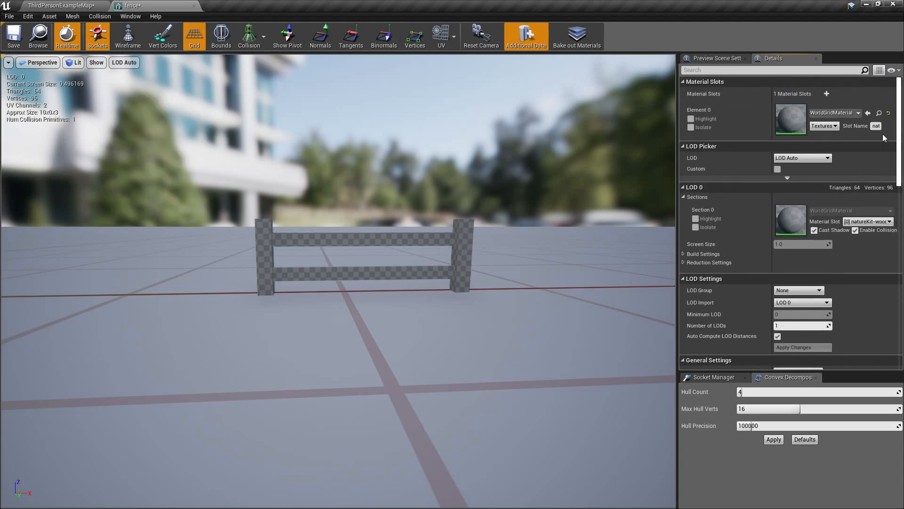
left_click(723, 70)
type("e")
type("e")
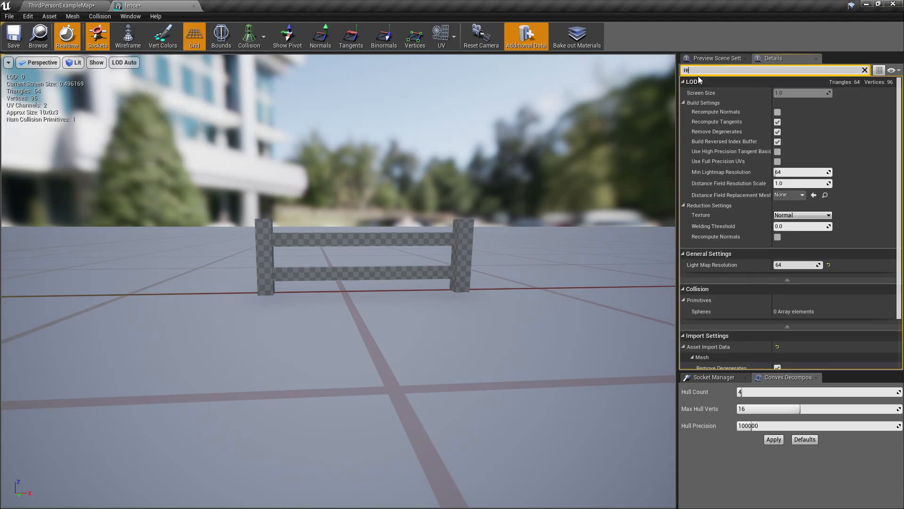
type("im")
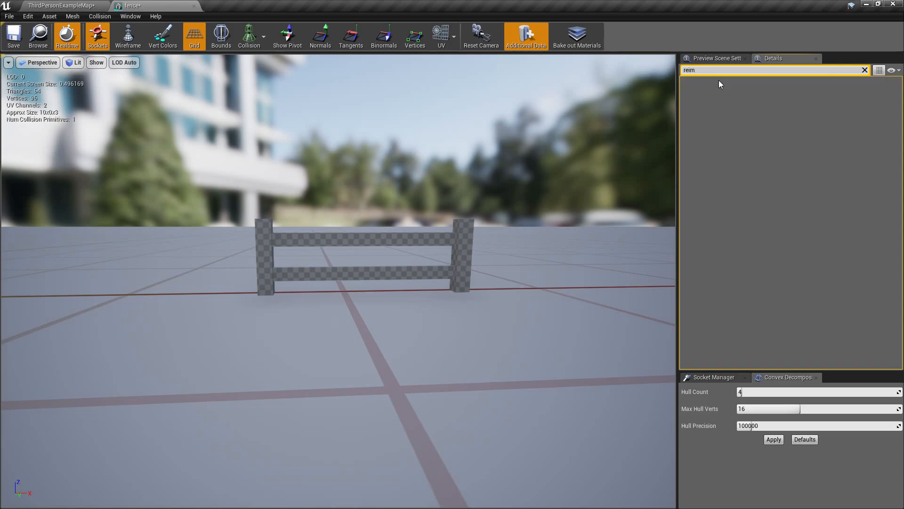
key("BackSpace")
key("BackSpace")
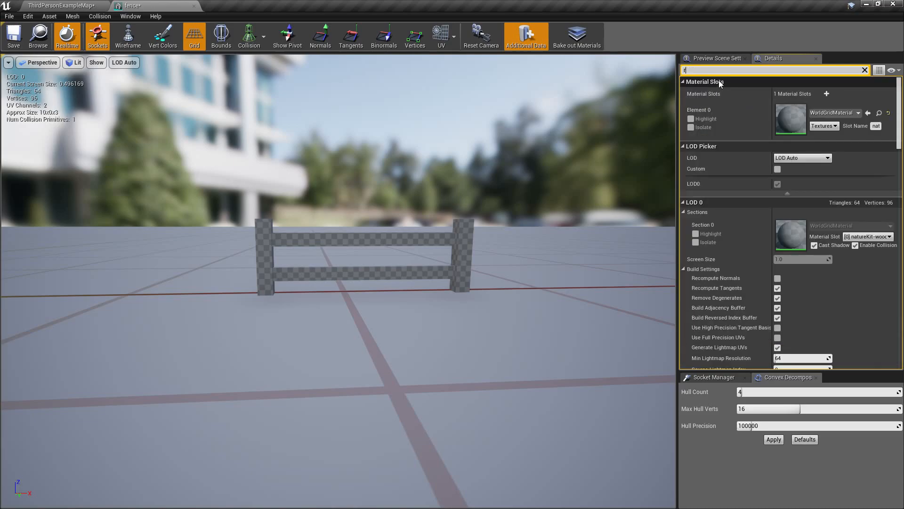
type("ein")
key("BackSpace")
key("BackSpace")
key("BackSpace")
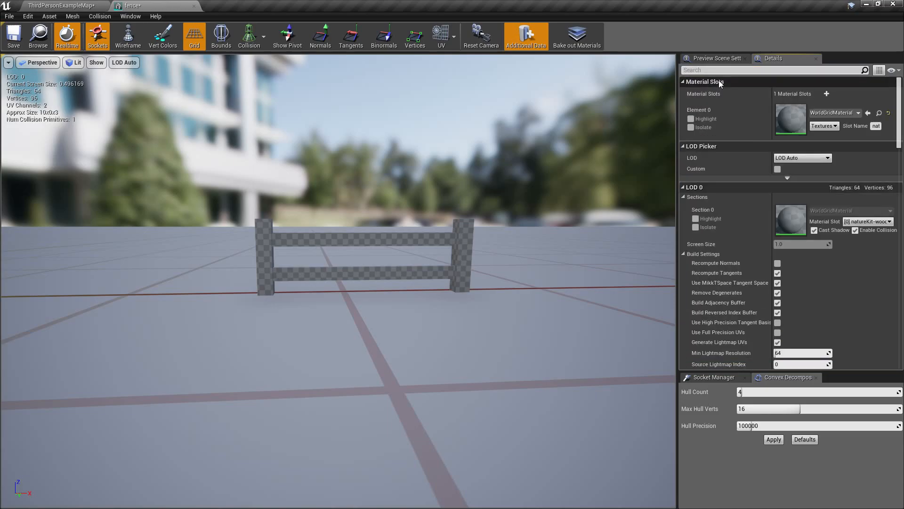
- Reimport the fence asset in the level editor's natureKit folder to apply its import scale
left_click(40, 6)
right_click(185, 418)
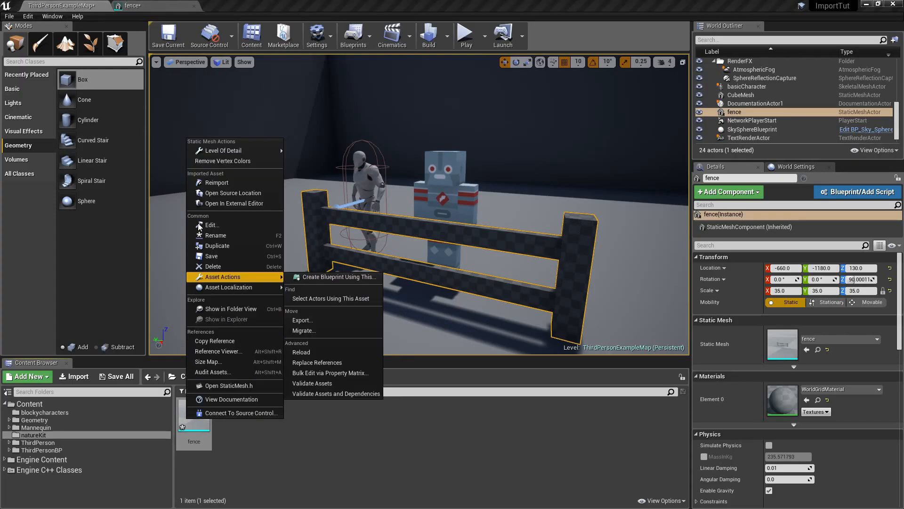
left_click(207, 183)
scroll(206, 187, "down", 8)
right_click_drag(412, 224, 455, 177)
- Reset the placed fence's scale to 1.0 and compare its size with the two characters
left_click(889, 291)
key("w")
key("s")
key("w")
key("w")
right_click_drag(512, 166, 475, 168)
key("s")
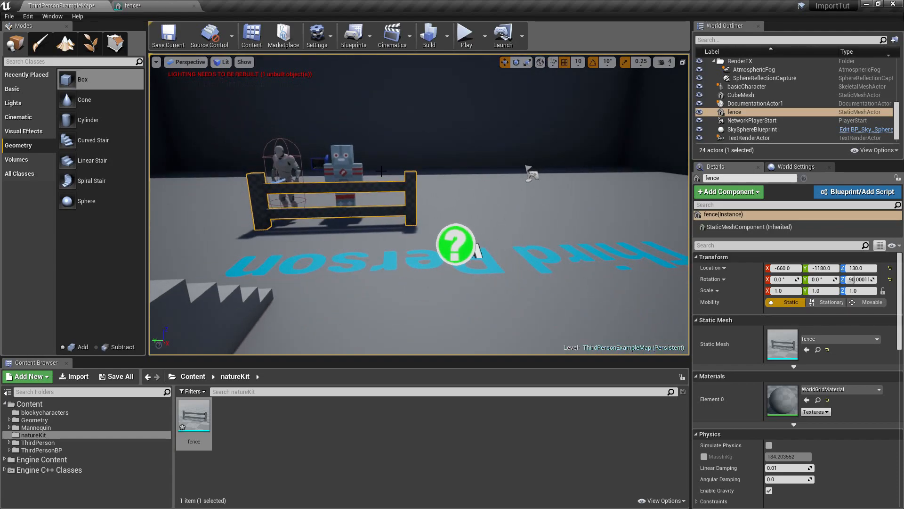
- Open the fence in the static mesh editor and examine the rescaled model up close
left_click(152, 4)
key("s")
mouse_move(229, 149)
right_mouse_down()
mouse_move(230, 168)
mouse_move(196, 151)
mouse_move(203, 153)
mouse_move(169, 153)
mouse_move(245, 153)
right_mouse_up()
key("f")
key("s")
key("d")
key("a")
right_click_drag(312, 194, 335, 184)
key("w")
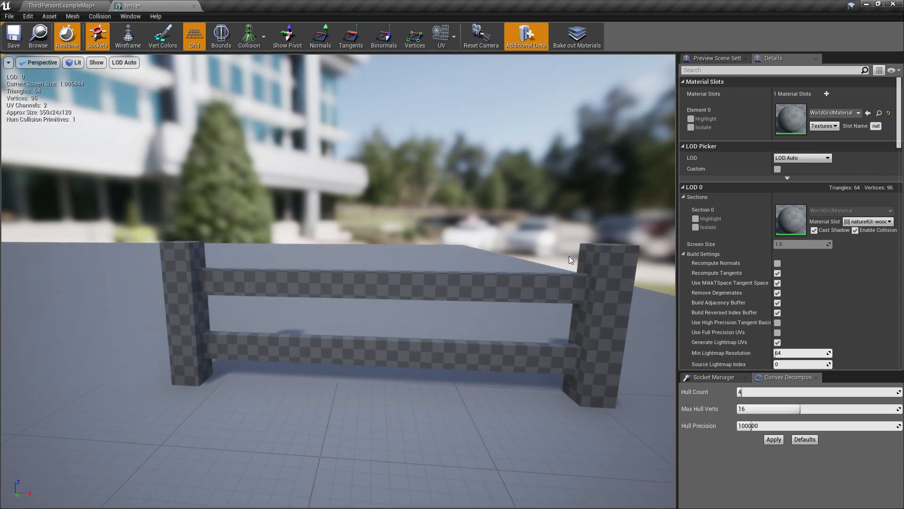
- Examine the fence's mesh and transform import settings, including the description of Transform Vertex to Absolute
left_click_drag(772, 334, 782, 336)
scroll(739, 313, "down", 5)
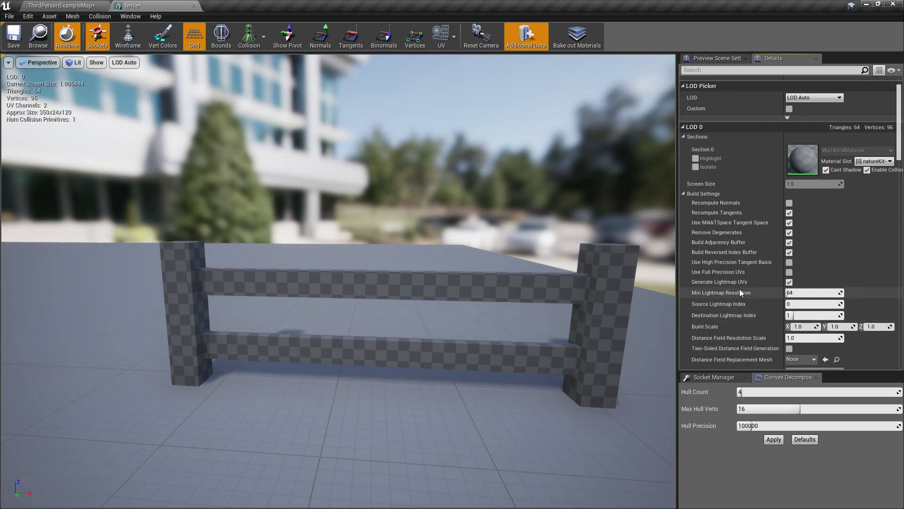
scroll(749, 282, "up", 1)
left_click_drag(897, 155, 894, 323)
scroll(809, 247, "up", 3)
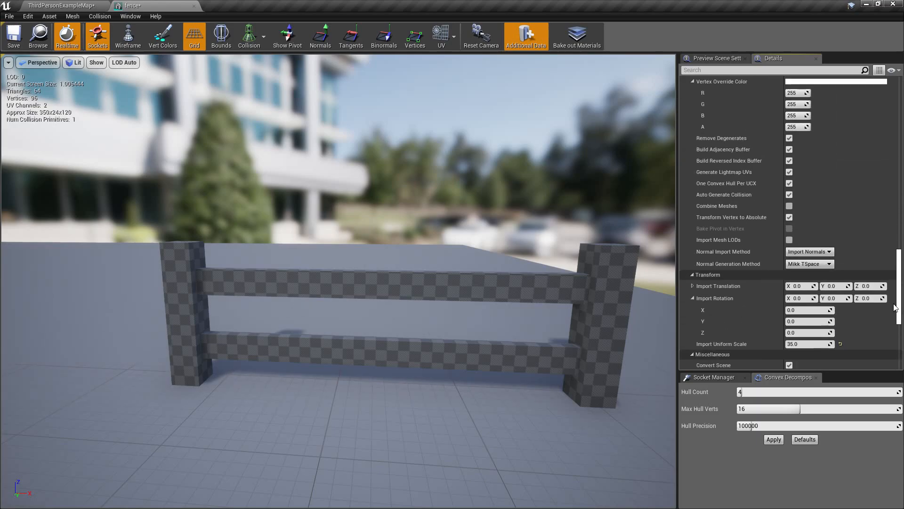
scroll(809, 246, "up", 3)
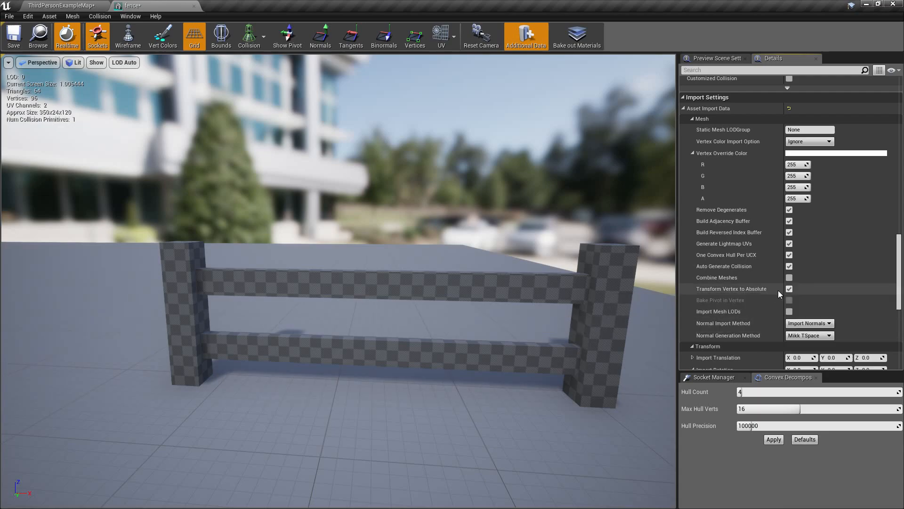
left_click_drag(784, 290, 790, 291)
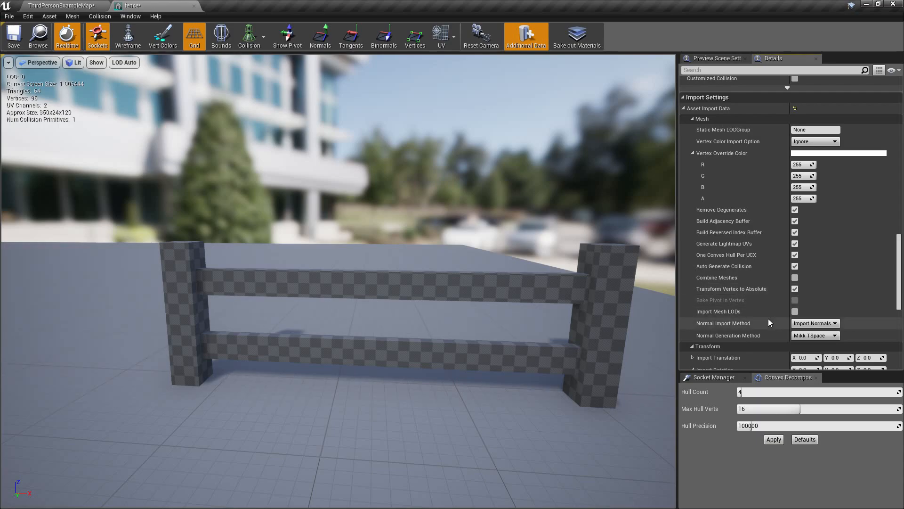
scroll(768, 319, "down", 1)
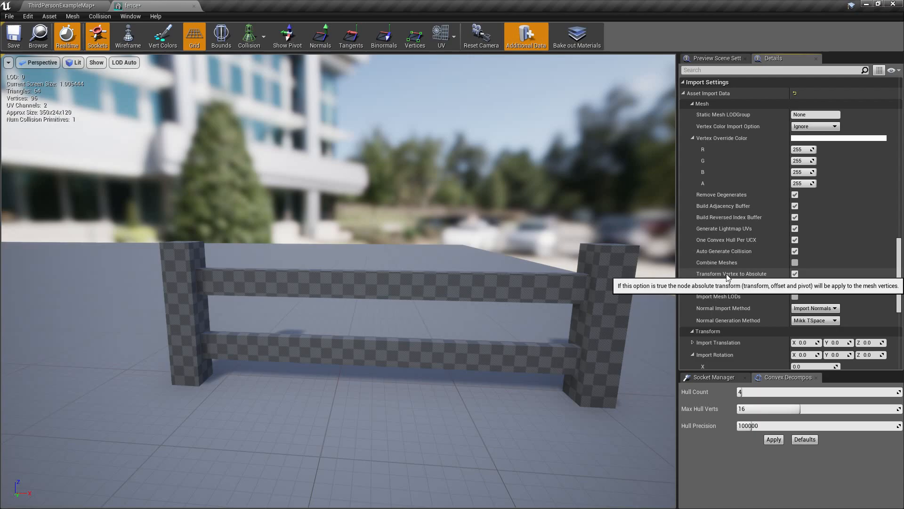
- Turn off Transform Vertex to Absolute for the fence and reimport the asset in the level editor
left_click(795, 273)
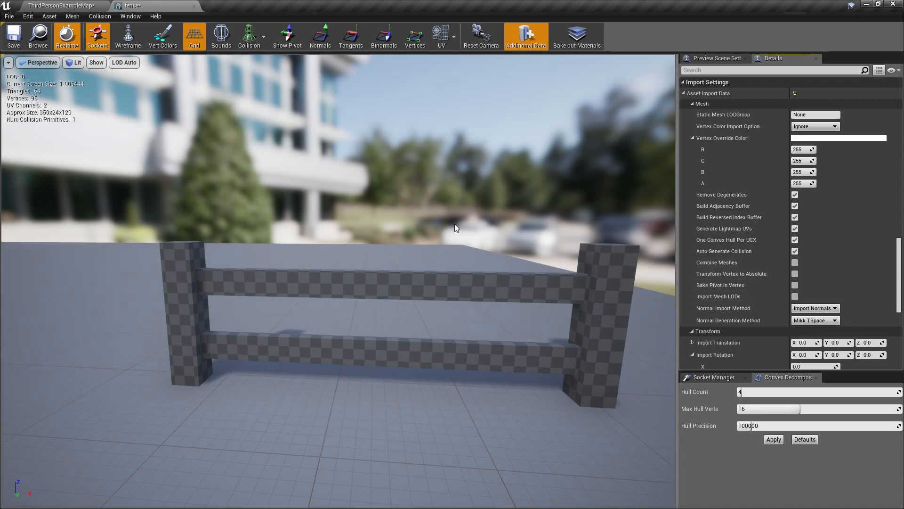
left_click(48, 5)
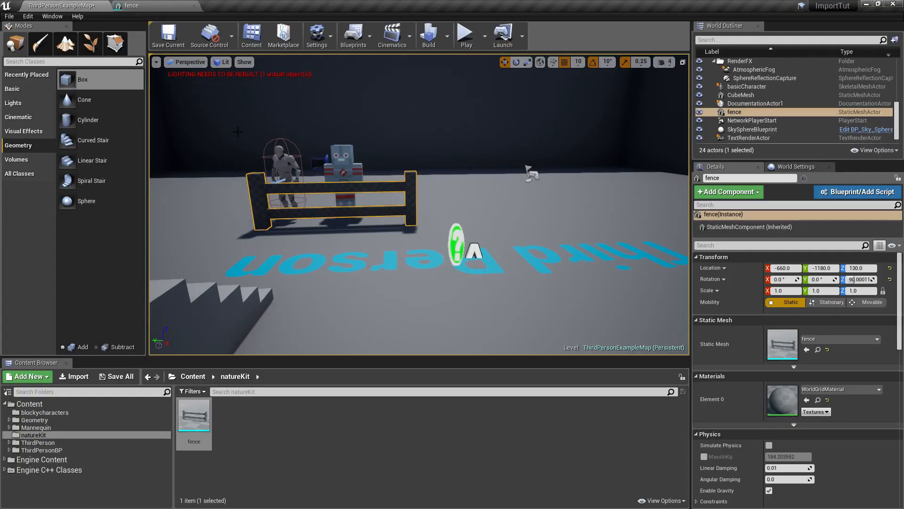
right_click(200, 417)
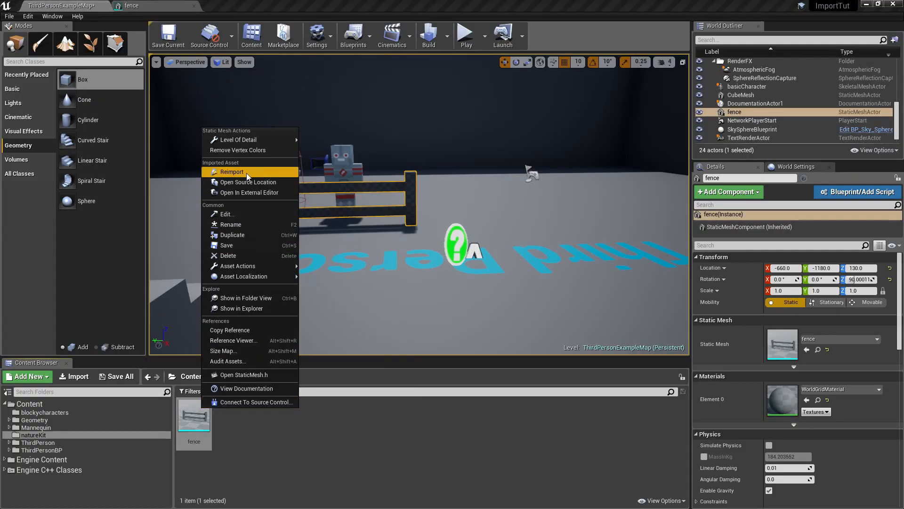
left_click(245, 173)
key("f")
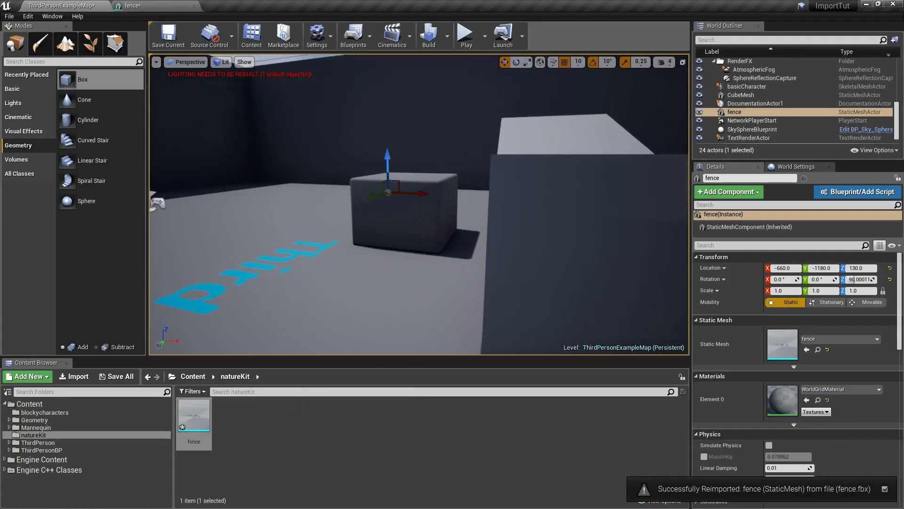
- Inspect the reimported fence in the level and reset its rotation
scroll(364, 204, "up", 5)
mouse_move(364, 204)
right_mouse_down()
mouse_move(389, 208)
mouse_move(372, 200)
mouse_move(424, 231)
mouse_move(297, 198)
mouse_move(344, 190)
mouse_move(330, 226)
mouse_move(374, 200)
right_mouse_up()
right_click_drag(518, 208, 394, 179)
left_click(890, 281)
- Reset the fence's Import Uniform Scale to 1.0 in the static mesh editor
left_click(132, 6)
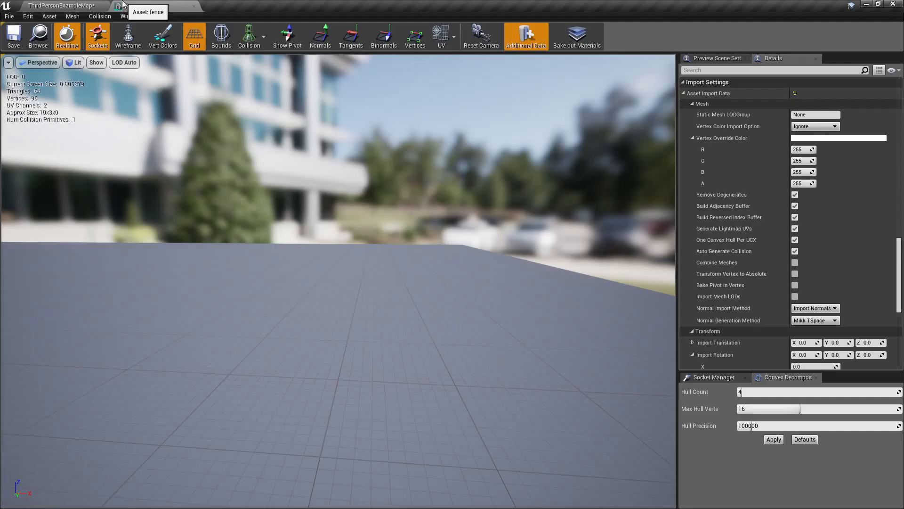
scroll(756, 263, "down", 6)
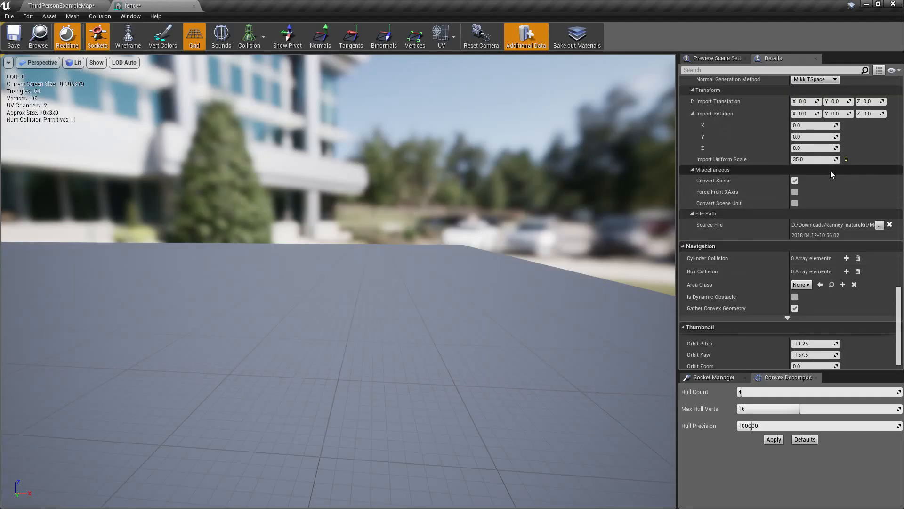
left_click(846, 160)
scroll(770, 163, "up", 5)
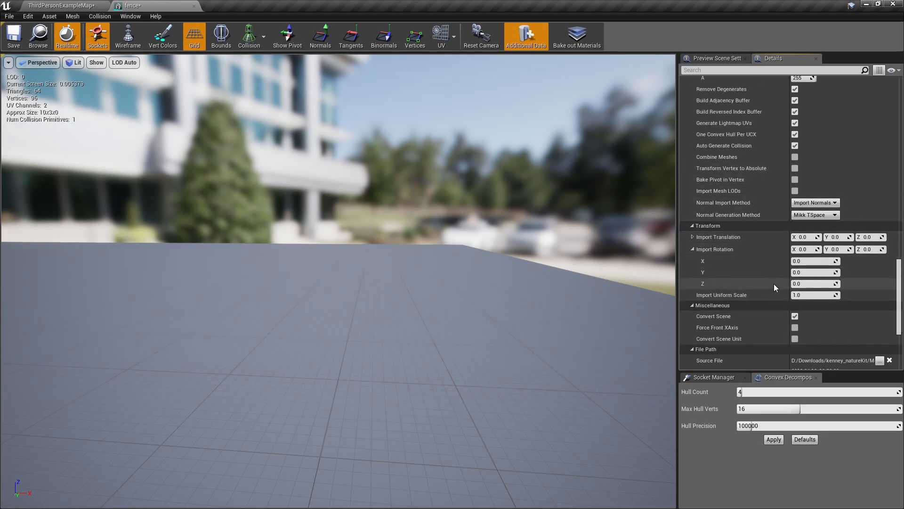
- Save the fence asset with its reset import scale and reimport it in the level editor
scroll(757, 275, "down", 3)
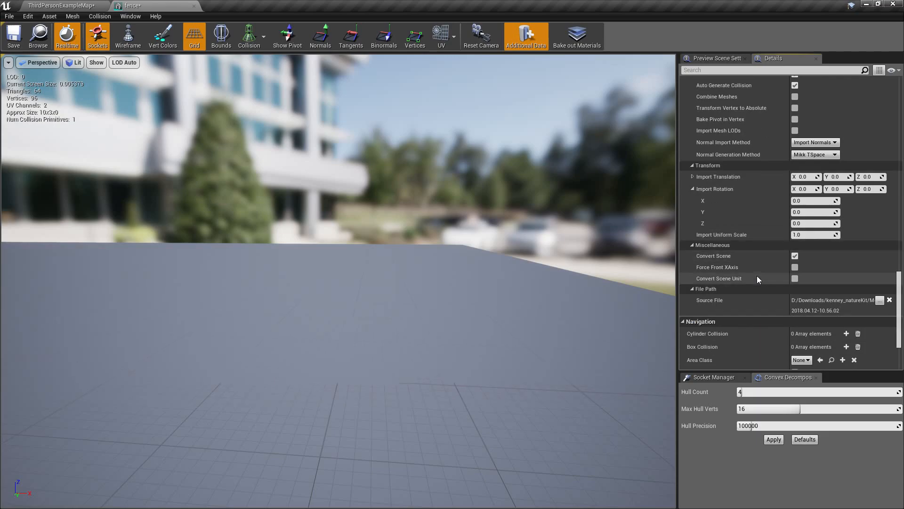
left_click(13, 35)
left_click(62, 5)
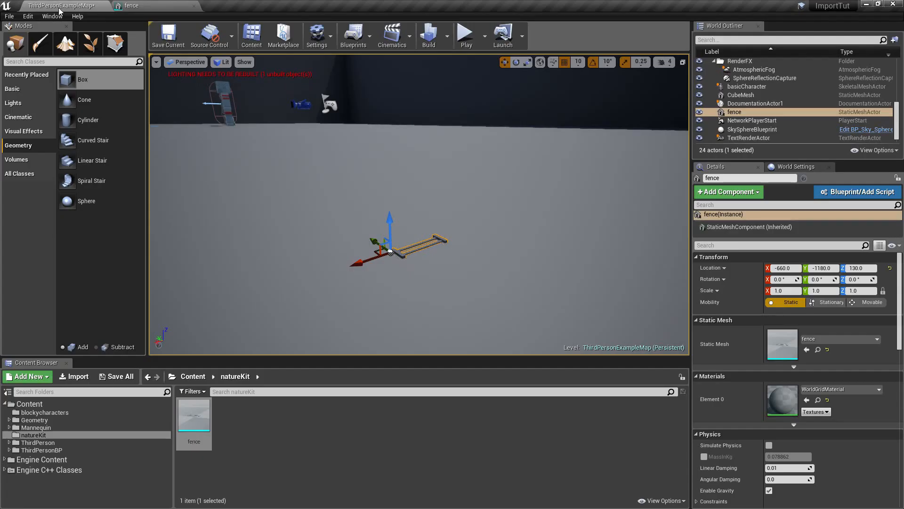
right_click(204, 429)
left_click(249, 183)
- Stand the fence upright by rotating it -90° about X and raise it to Z 140
key("w")
right_click_drag(353, 220, 353, 274)
key("s")
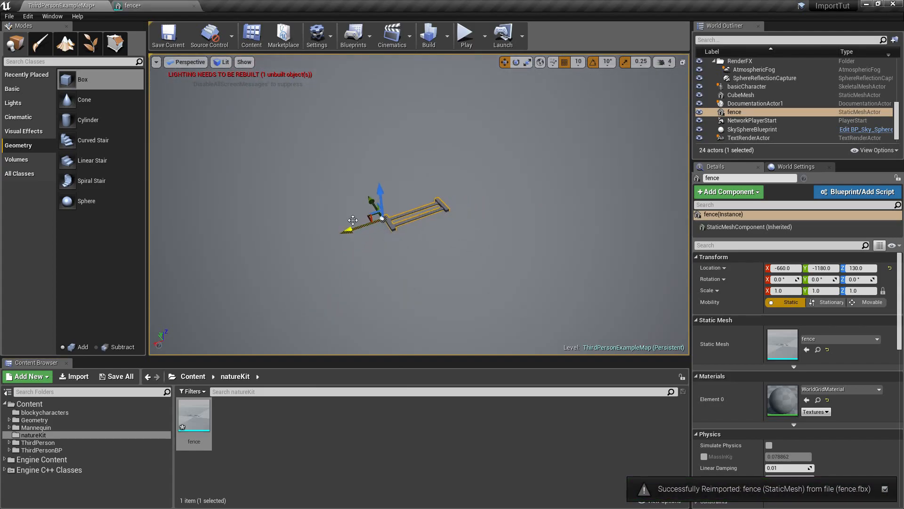
key("e")
left_click_drag(387, 212, 408, 260)
key("w")
left_click_drag(377, 187, 386, 126)
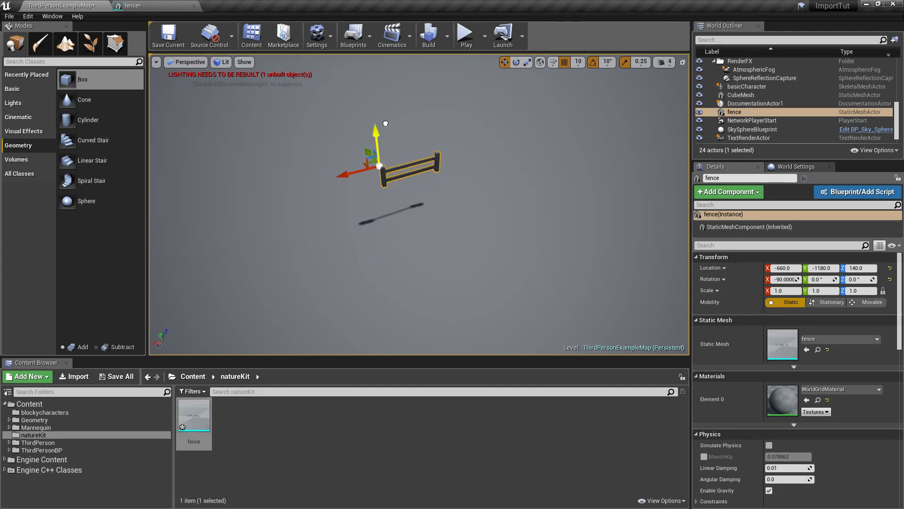
- Examine the upright fence's size and placement in the level from close up and from a distance
key("w")
right_click_drag(386, 141, 384, 101)
key("s")
key("w")
key("a")
key("d")
key("w")
right_click_drag(414, 182, 413, 188)
key("s")
key("w")
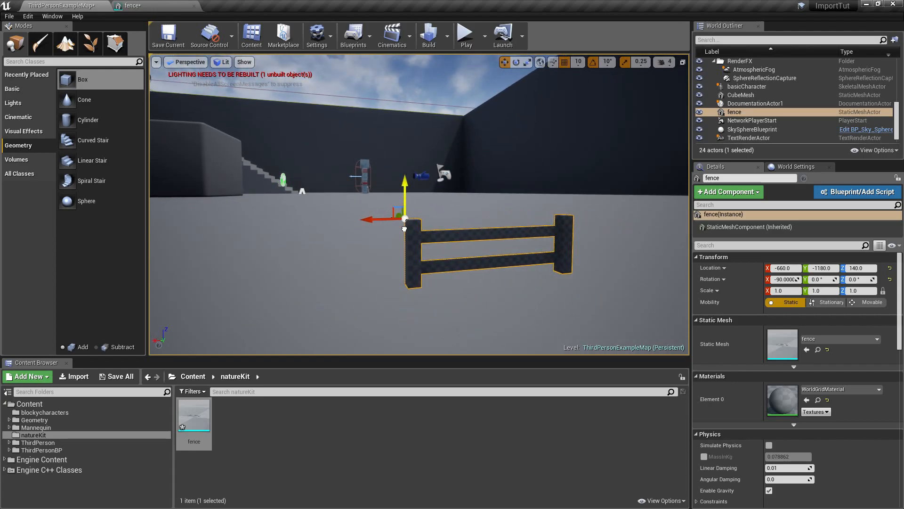
key("s")
right_click_drag(410, 254, 411, 271)
key("w")
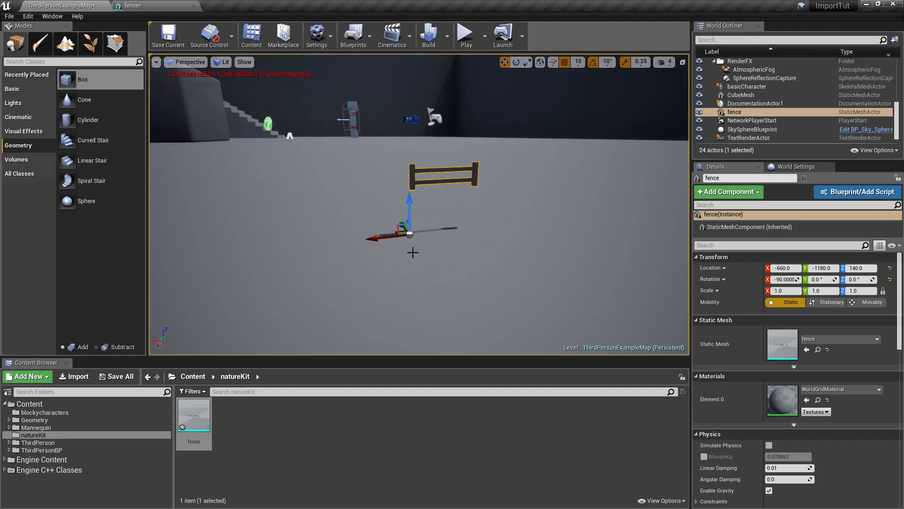
key("w")
right_click_drag(442, 166, 443, 155)
key("s")
key("w")
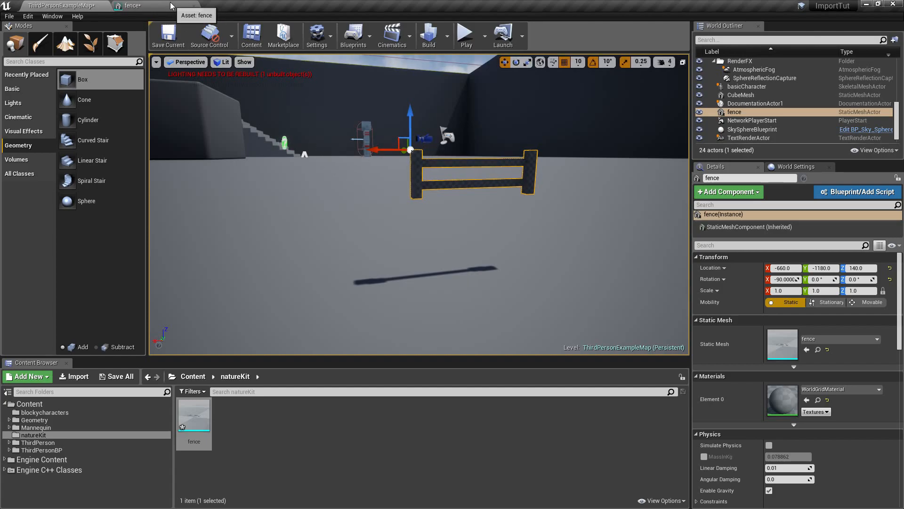
- Review the fence's transform import settings in the static mesh editor and return to the level
left_click(207, 417)
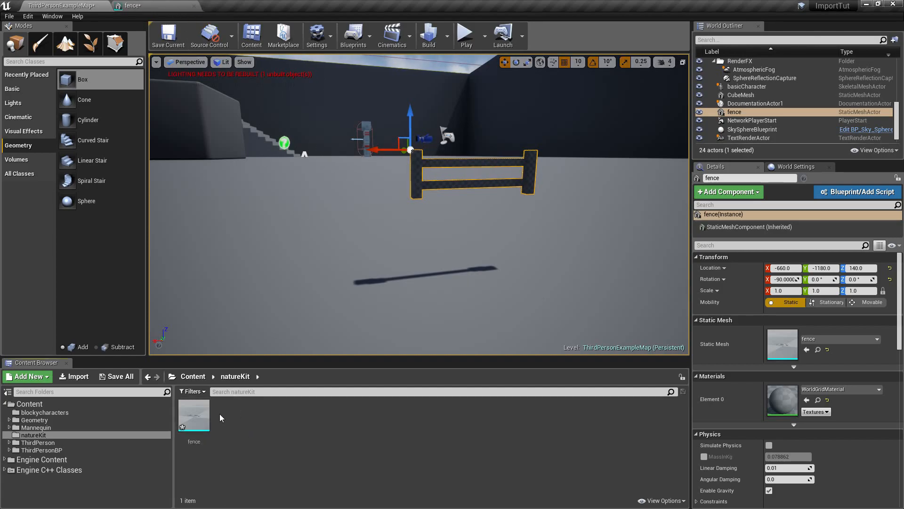
left_click(151, 5)
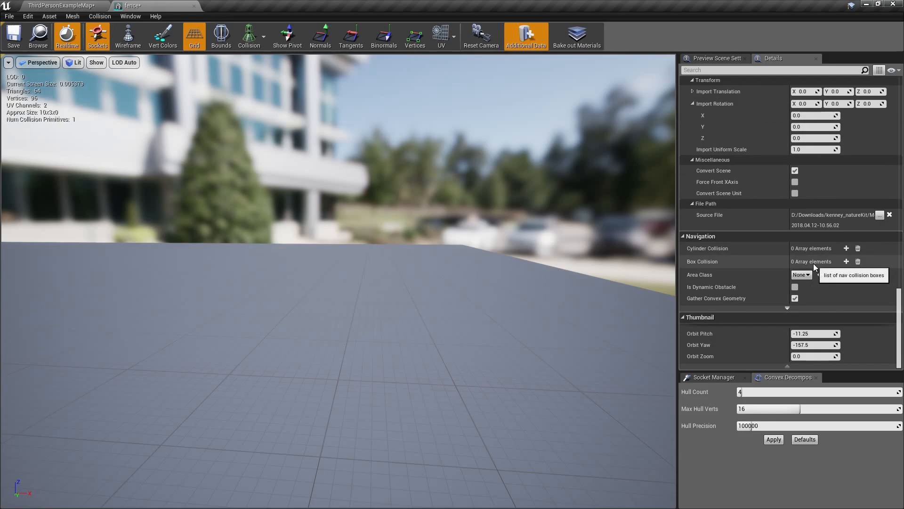
scroll(757, 264, "up", 5)
left_click(85, 5)
- Scale the placed fence uniformly to 16 after undoing a first scaling attempt, and raise it to Z 190
right_click_drag(414, 202, 415, 203)
key("s")
key("r")
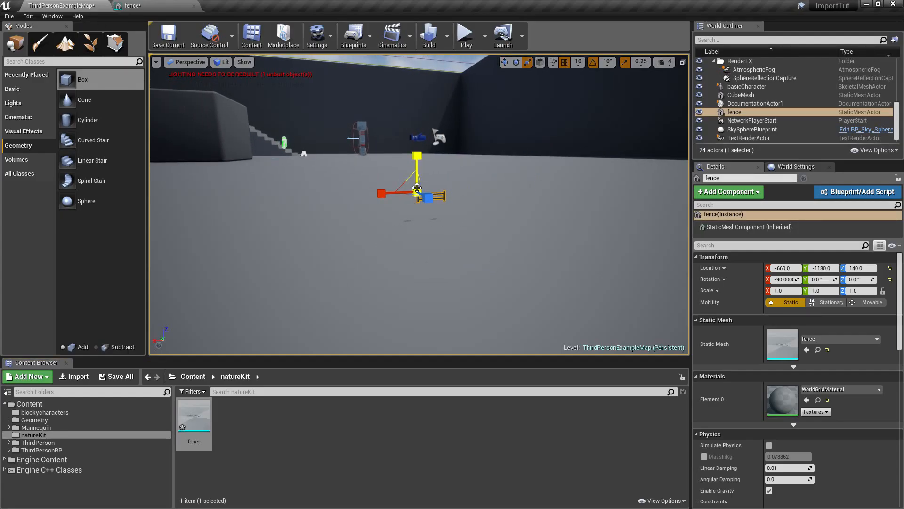
key("ctrl+z")
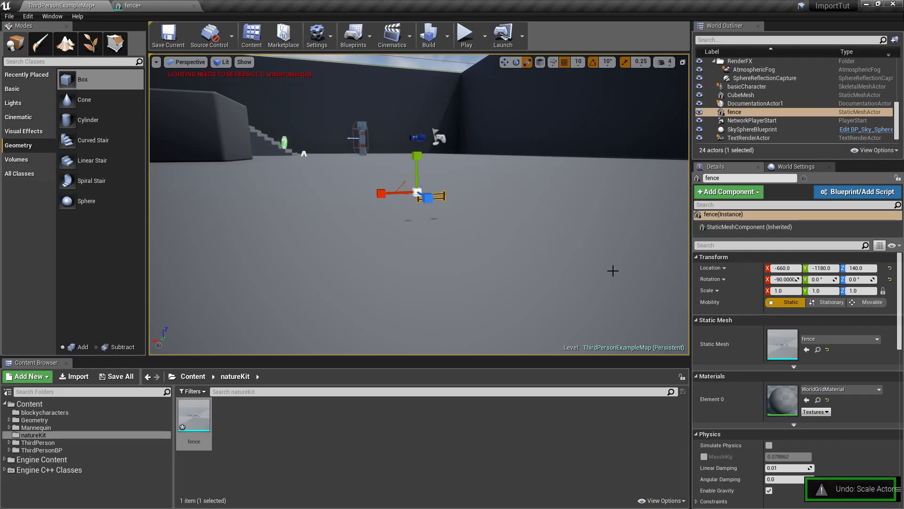
key("f")
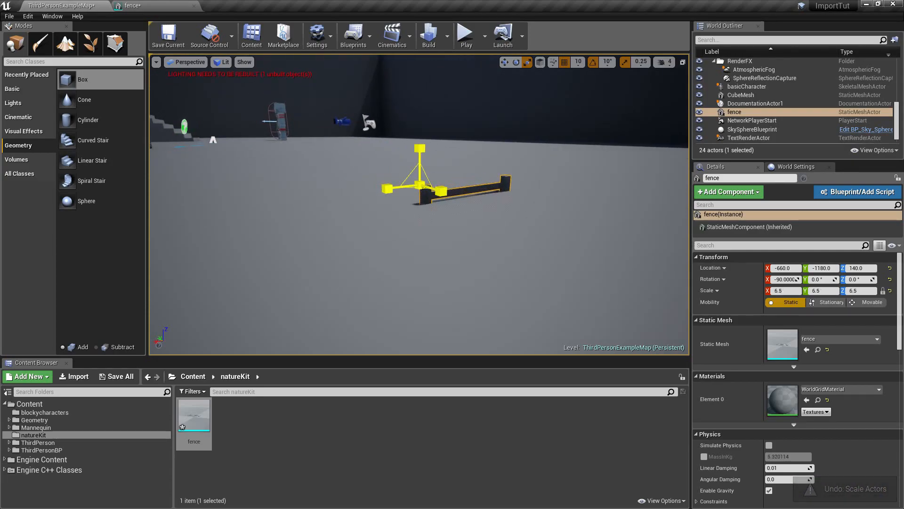
left_click_drag(420, 185, 421, 53)
mouse_move(465, 171)
right_mouse_down()
mouse_move(466, 94)
mouse_move(424, 132)
mouse_move(466, 171)
right_mouse_up()
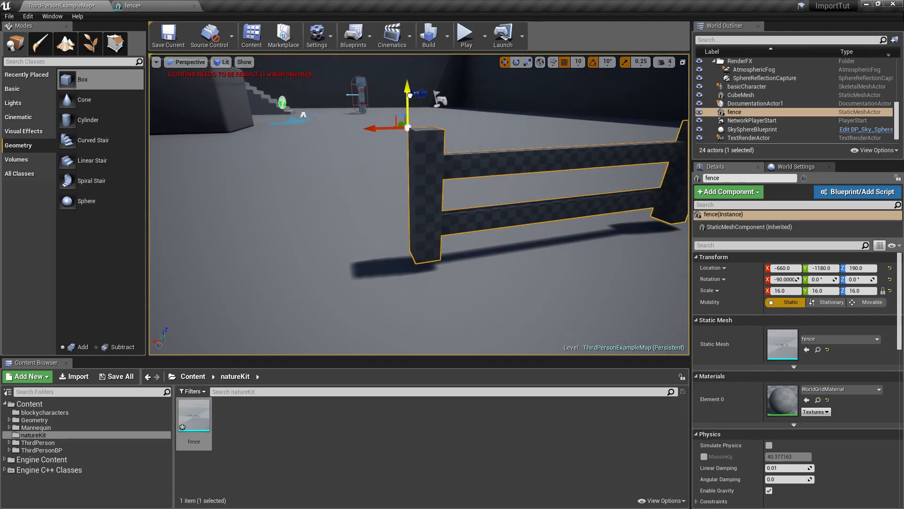
- Set the position grid snap to 5 and lower the fence to Z 185
left_click(581, 67)
left_click(582, 93)
left_click_drag(407, 100, 407, 108)
right_click_drag(409, 155, 388, 161)
key("s")
right_click_drag(450, 183, 464, 187)
key("d")
key("a")
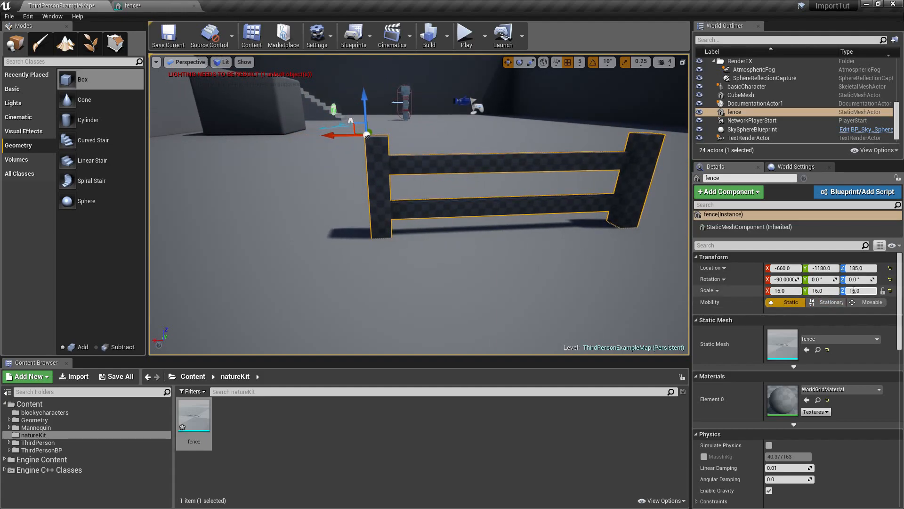
- Enlarge the placed fence to a uniform scale of 20 and raise it to Z 200
key("a")
right_click_drag(567, 258, 587, 241)
key("r")
left_click_drag(386, 180, 393, 127)
key("s")
right_click_drag(391, 128, 394, 127)
key("a")
left_click(785, 292)
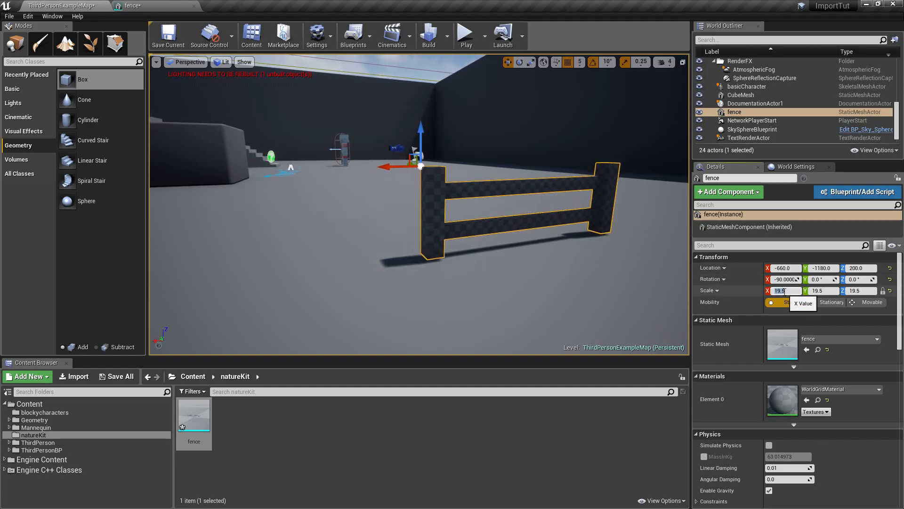
key("Return")
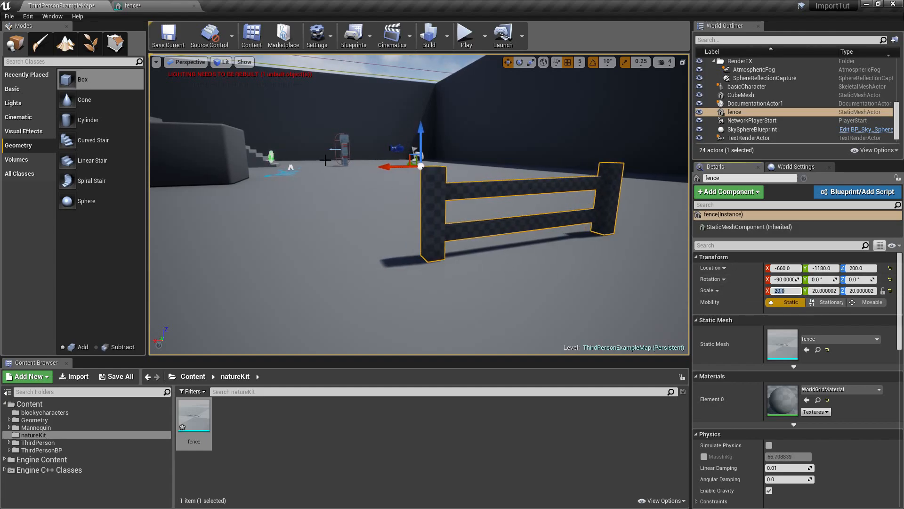
- Set the fence's Import Uniform Scale to 20 in the static mesh editor
left_click(160, 4)
scroll(793, 292, "down", 4)
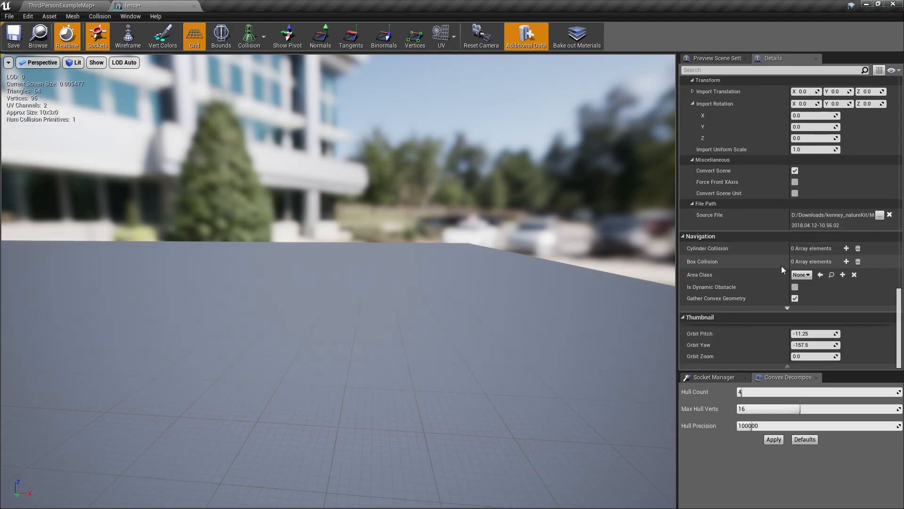
scroll(820, 283, "up", 5)
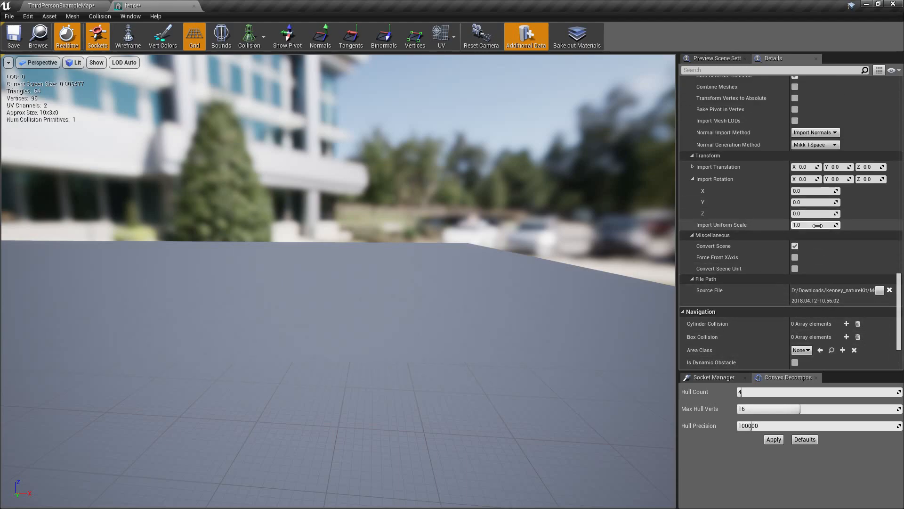
scroll(793, 238, "up", 10)
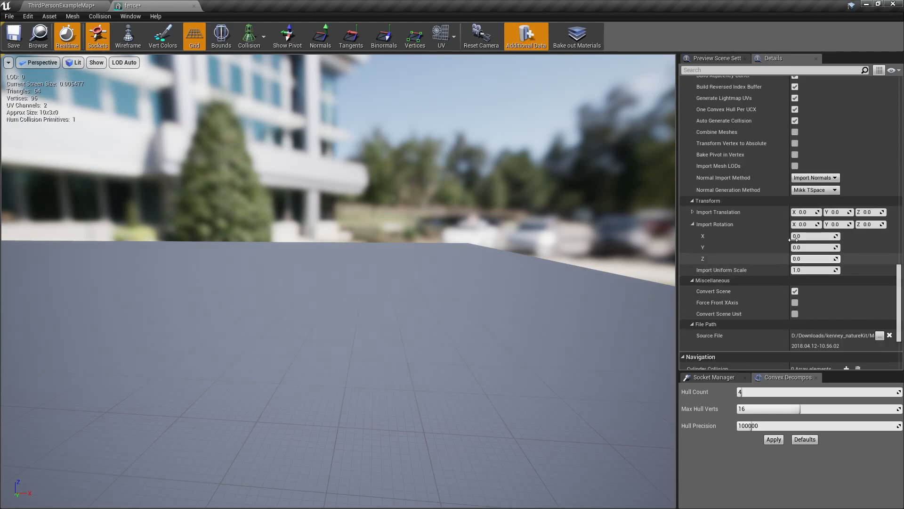
scroll(796, 241, "down", 9)
scroll(795, 241, "up", 12)
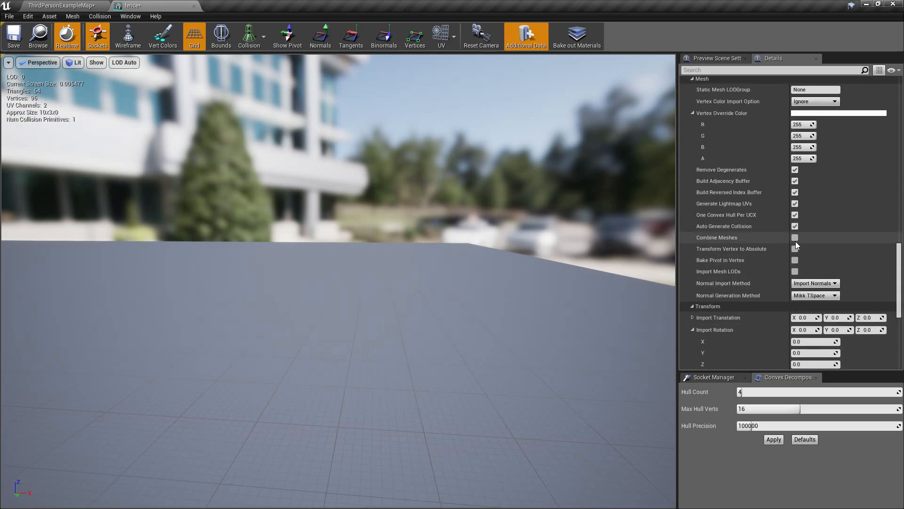
scroll(796, 245, "down", 8)
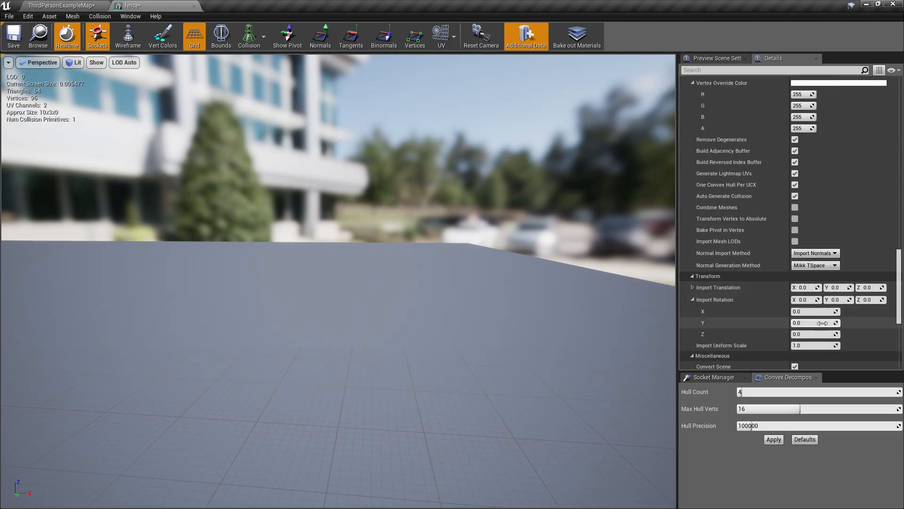
type("20")
key("Return")
- Reimport the fence asset in the level editor and check the placed fence's size
left_click(72, 5)
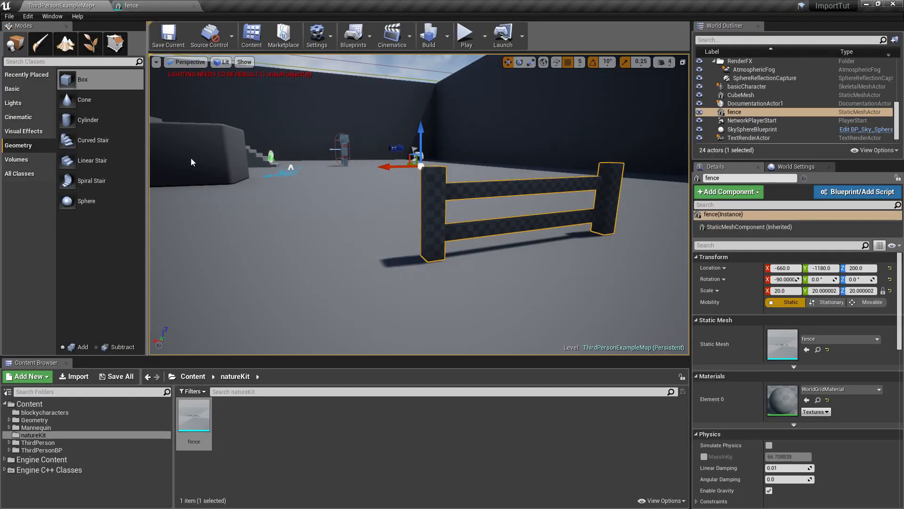
right_click(193, 415)
left_click(244, 175)
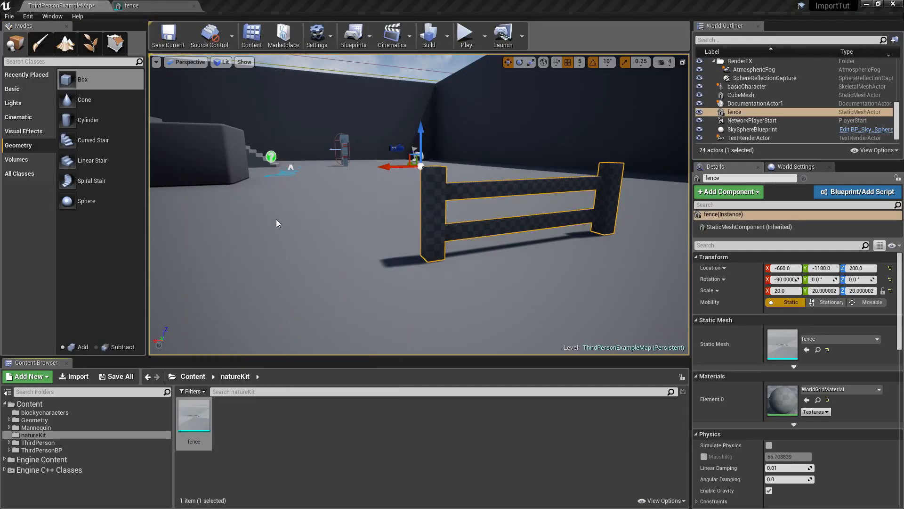
right_click_drag(581, 273, 588, 267)
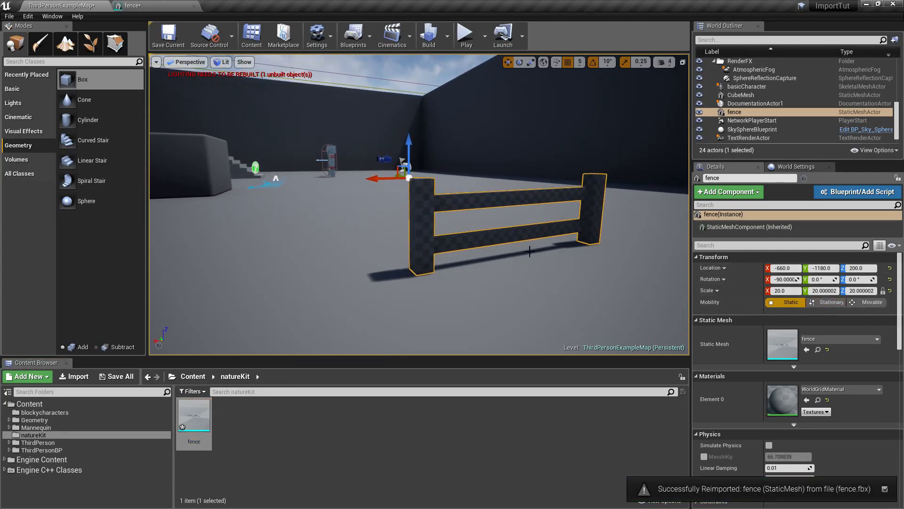
- Reset the placed fence's scale and rotation to their defaults
left_click(890, 290)
right_click_drag(518, 264, 449, 274)
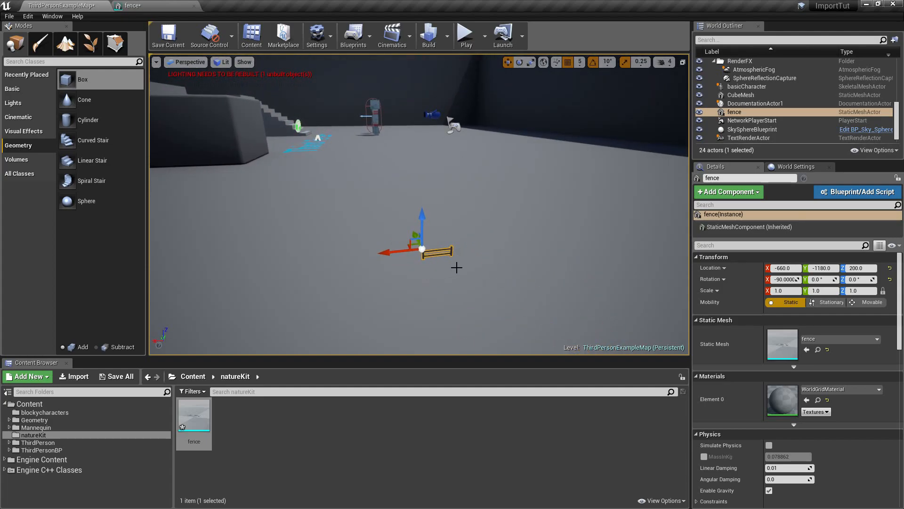
left_click(890, 280)
right_click_drag(504, 282, 500, 292)
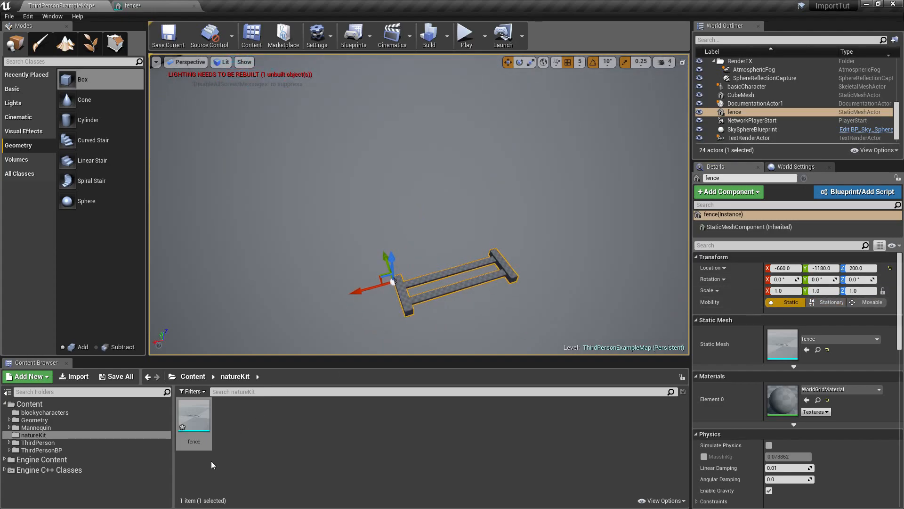
- Force delete the fence static mesh from the natureKit folder
left_click(193, 417)
key("Delete")
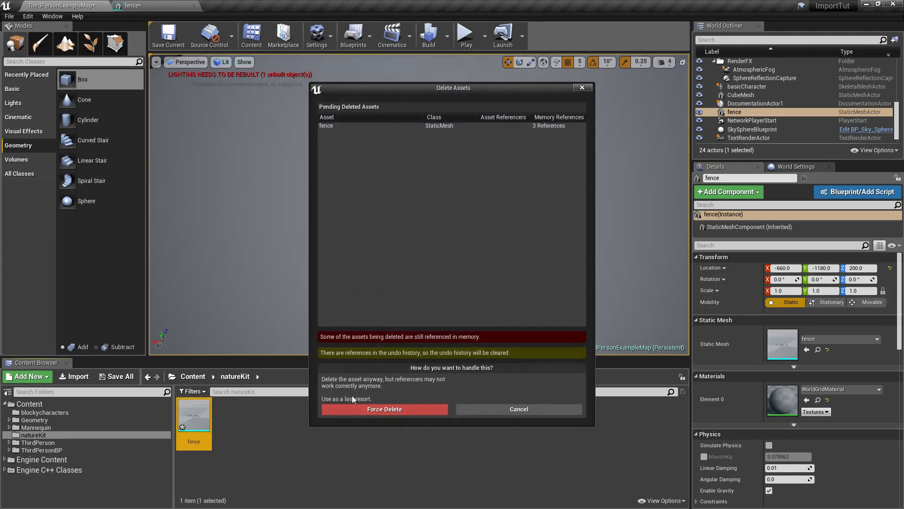
left_click(397, 406)
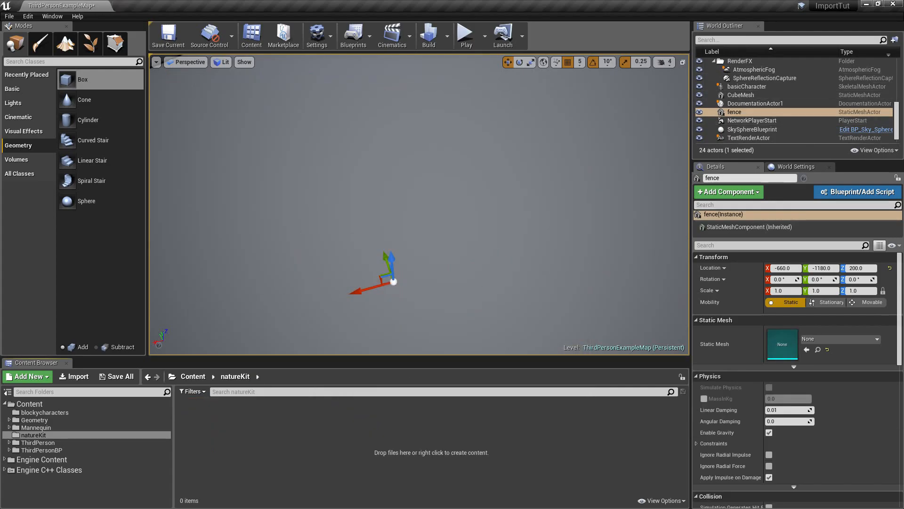
- Look at the mannequin and the imported blocky character standing in the level
key("alt+Tab")
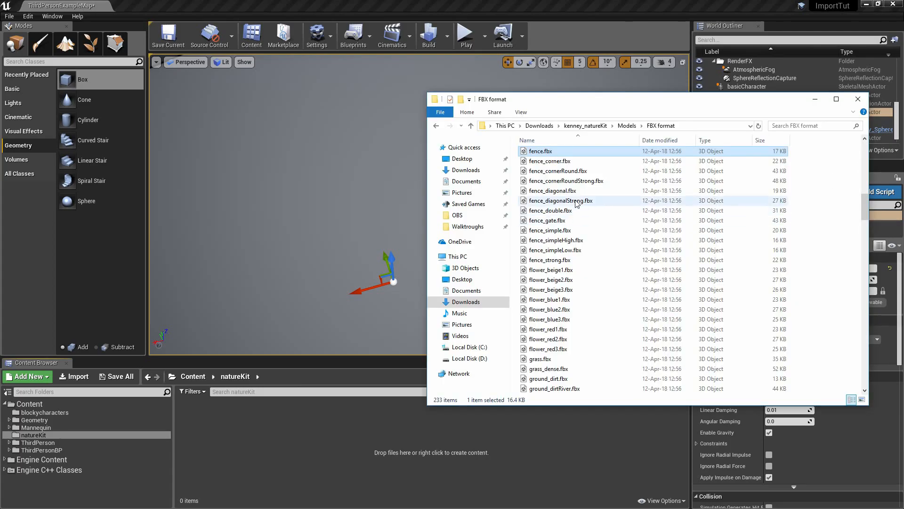
right_click_drag(377, 155, 344, 135)
key("w")
key("a")
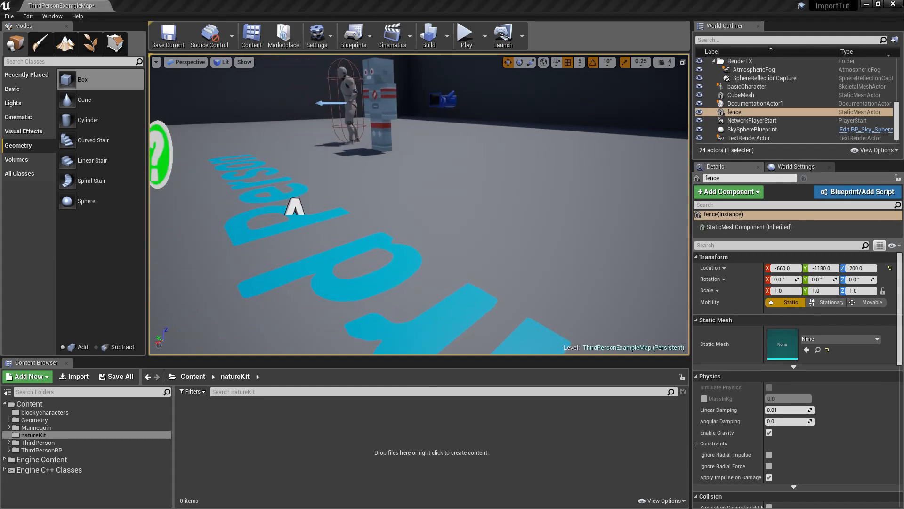
- Bring fence.obj from the kenney_natureKit OBJ format folder into the project's natureKit folder for import
key("alt+Tab")
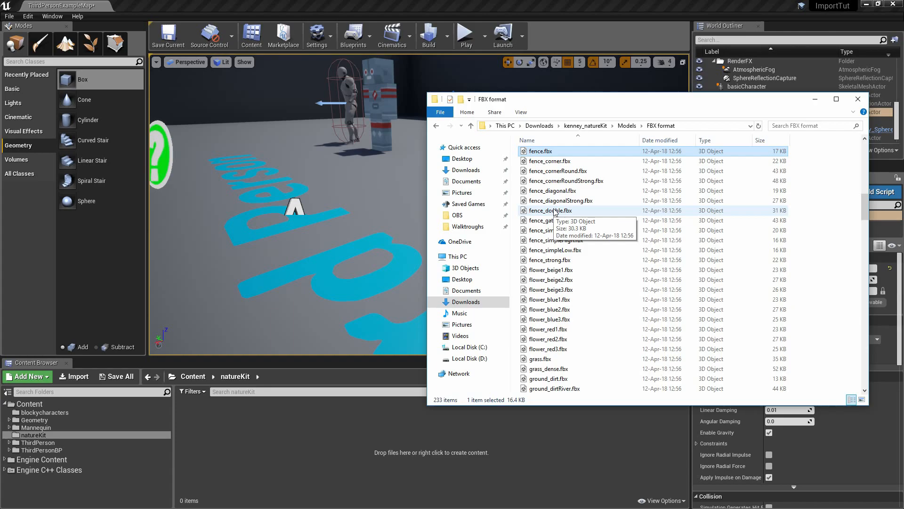
left_click_drag(567, 103, 583, 62)
left_click(643, 86)
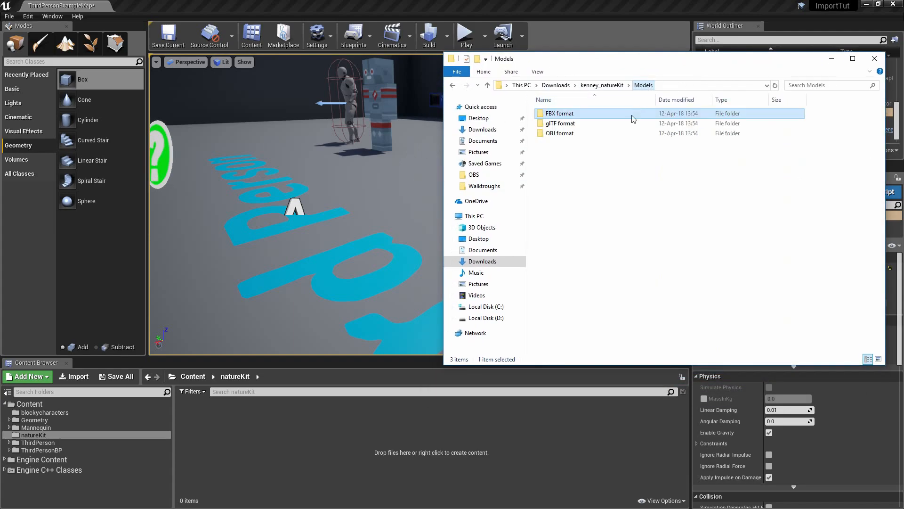
double_click(582, 121)
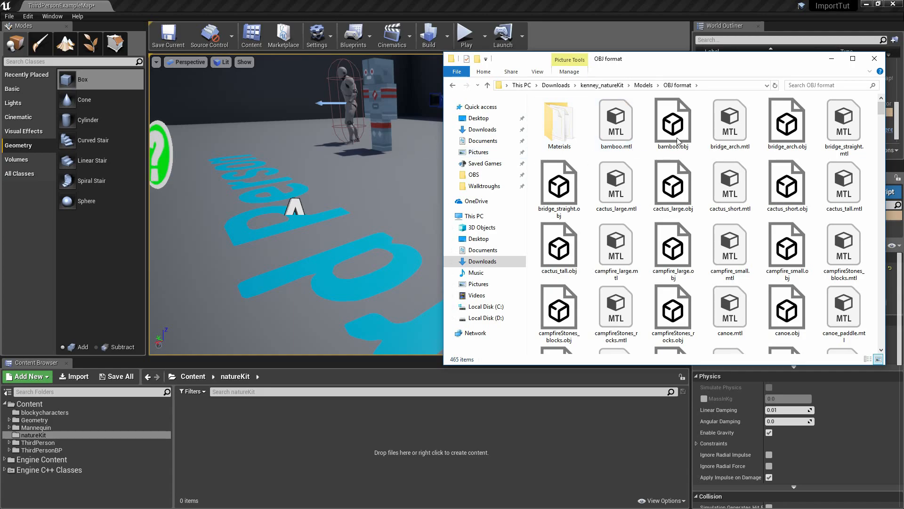
left_click(744, 131)
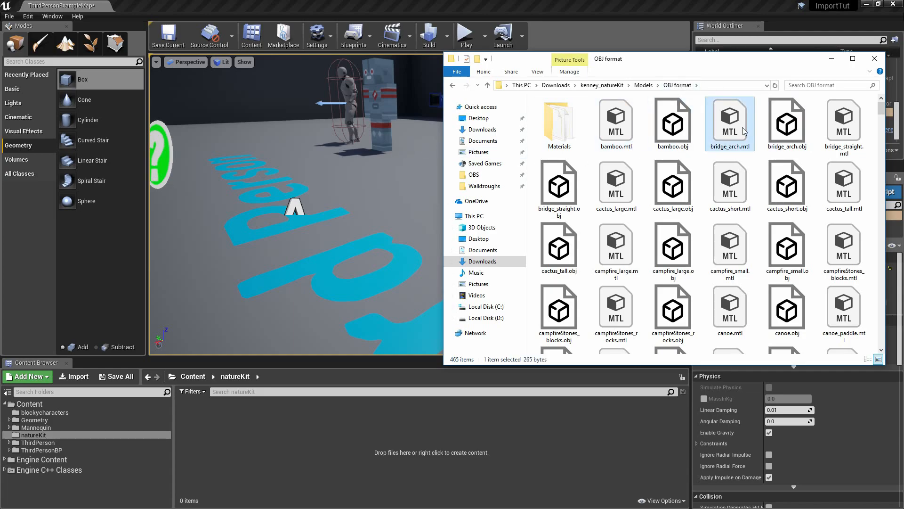
key("f")
left_click(674, 144)
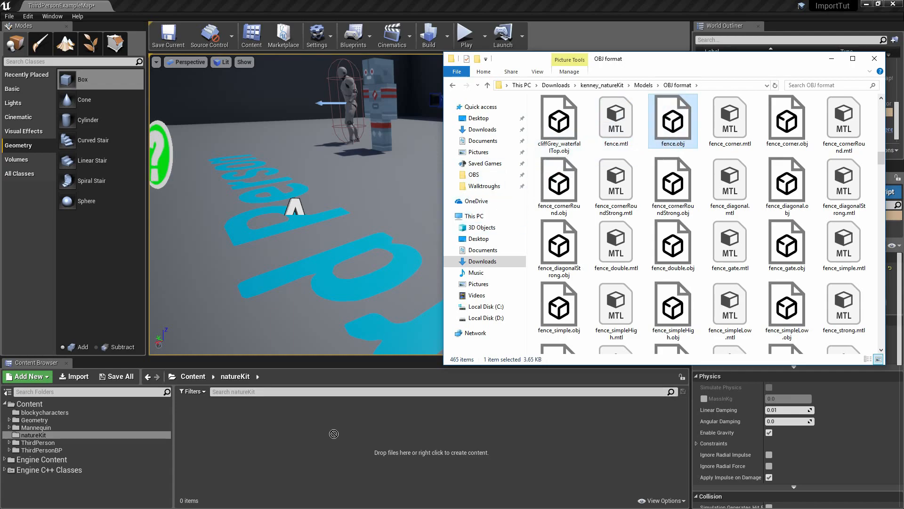
left_click_drag(347, 434, 361, 437)
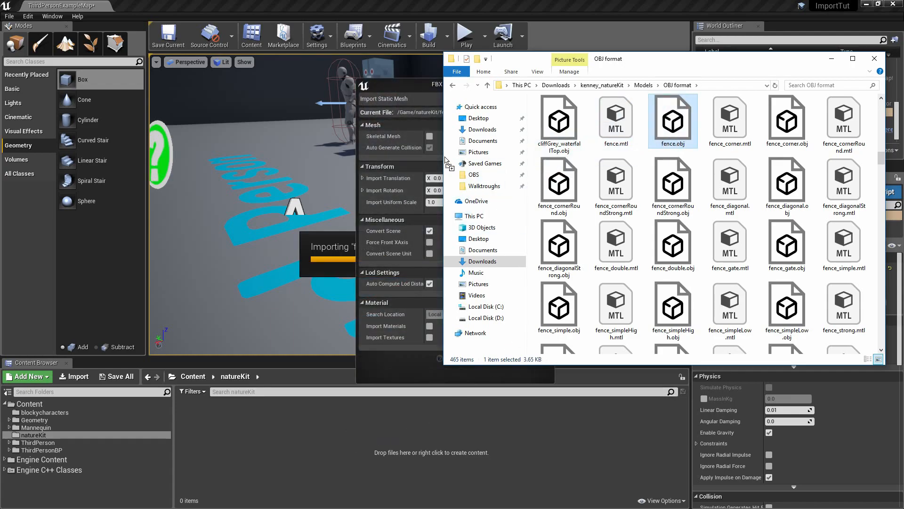
- Import the OBJ fence with Import Materials and Import Textures enabled, and dismiss the import message log
left_click(419, 83)
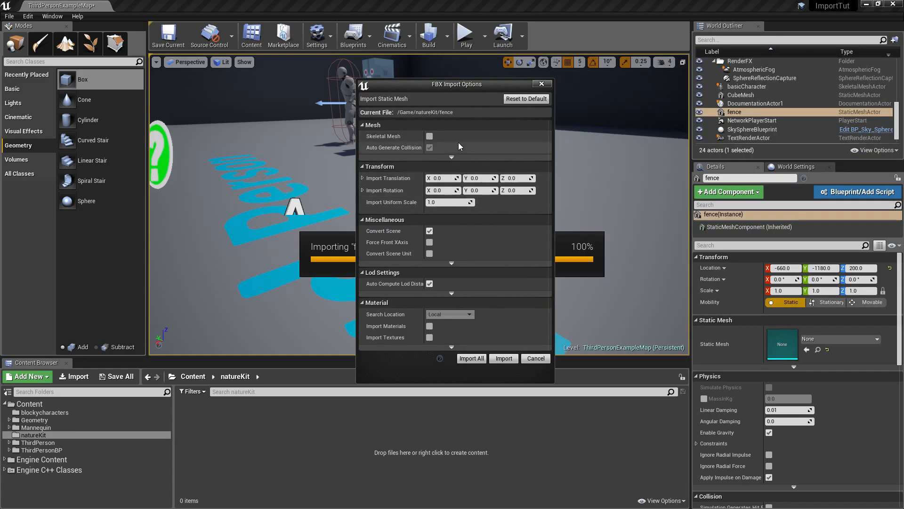
left_click_drag(423, 148, 441, 149)
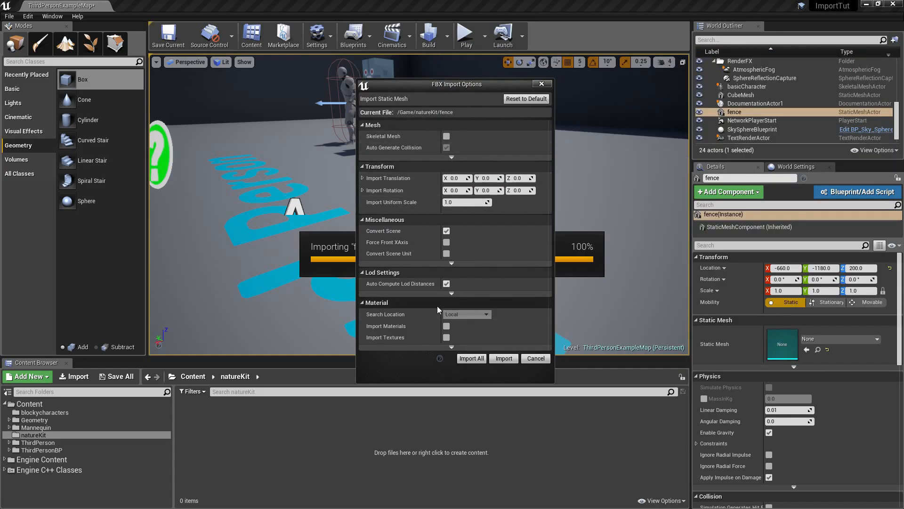
left_click(447, 326)
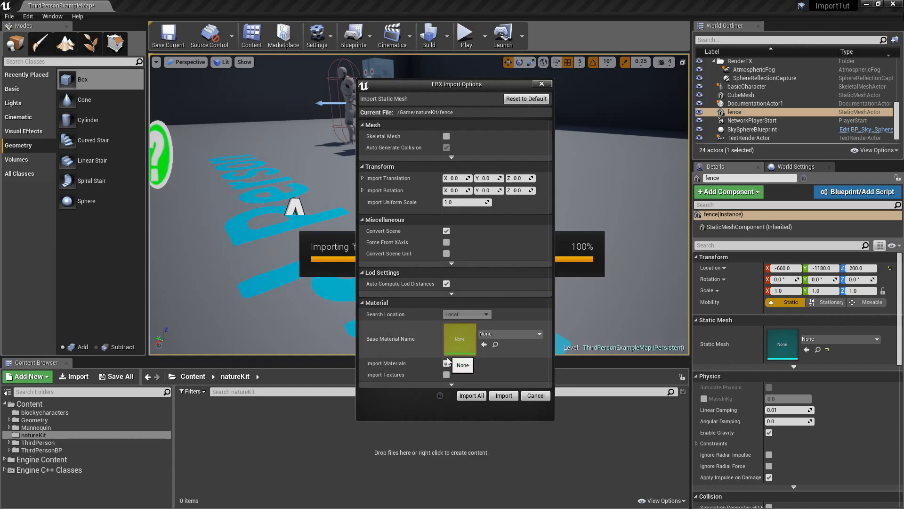
left_click(447, 374)
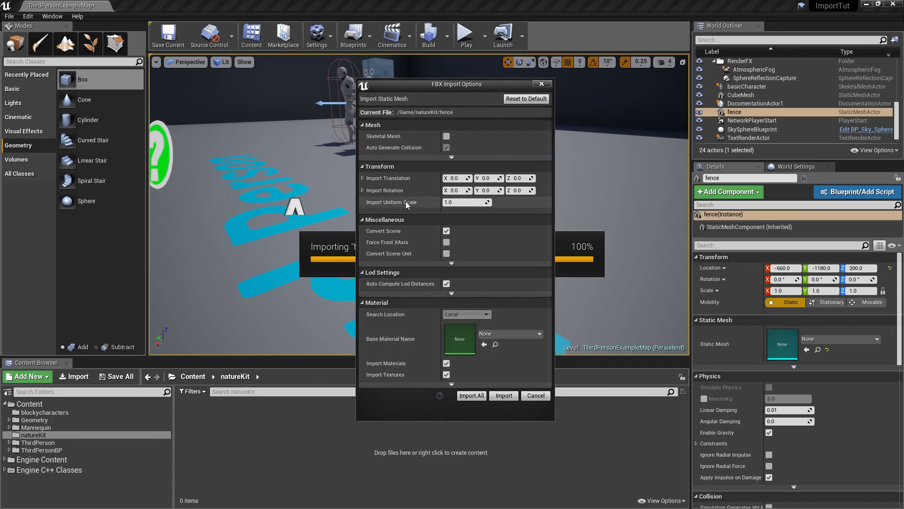
left_click(475, 396)
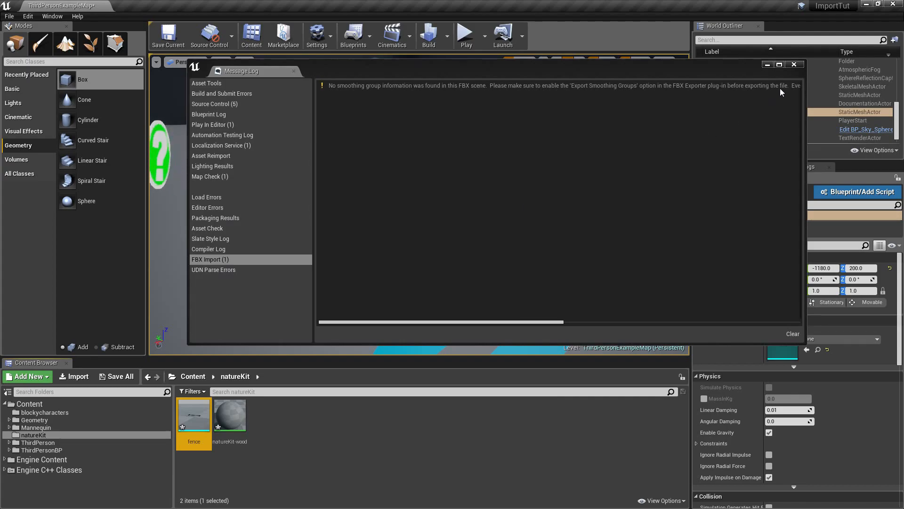
left_click(793, 66)
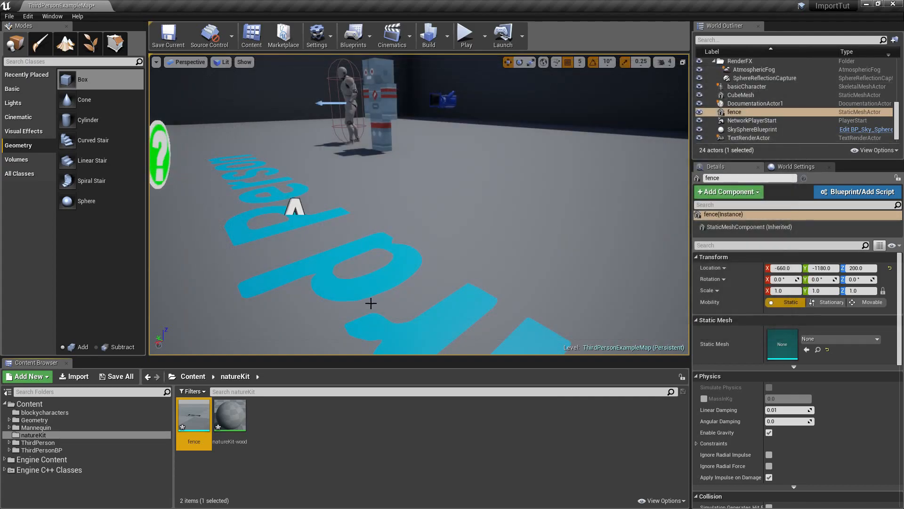
- Place the newly imported fence mesh on the floor in front of the blocky character
right_click_drag(412, 281, 412, 281)
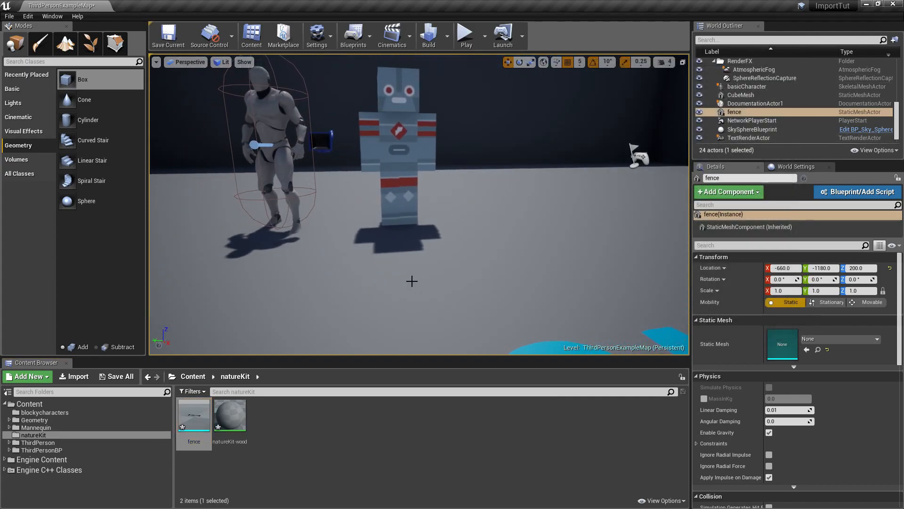
left_click_drag(198, 425, 374, 299)
right_click_drag(484, 298, 461, 273)
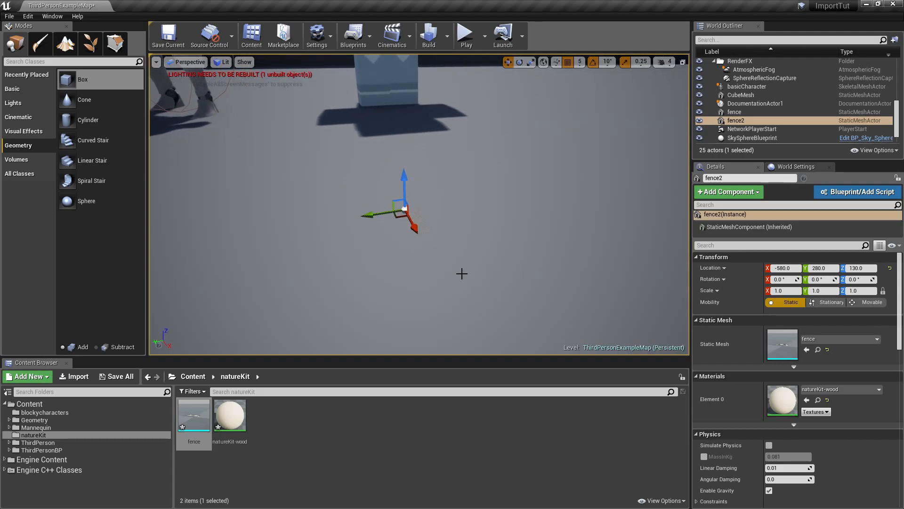
- Rotate the placed fence upright to 90° on X and turn it to about -90° on Z
key("e")
left_click_drag(405, 209, 373, 174)
right_click_drag(452, 238, 453, 237)
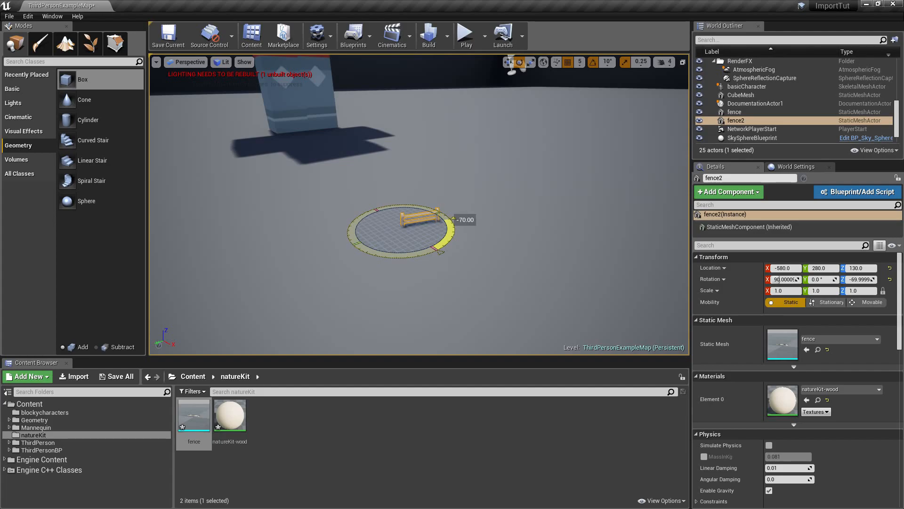
key("w")
right_click_drag(440, 256, 455, 256)
right_click_drag(562, 253, 562, 252)
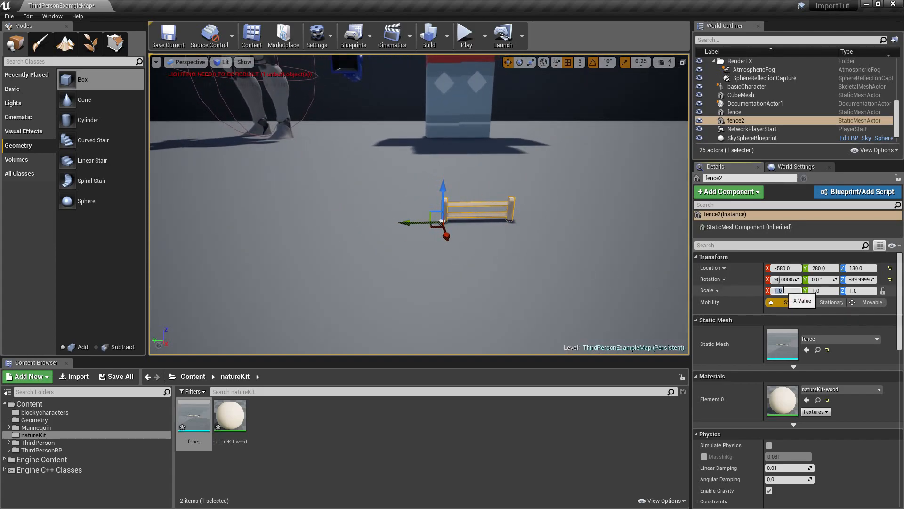
- Try a uniform scale of 40 on the placed fence, and settle on a uniform scale of 35
key("Return")
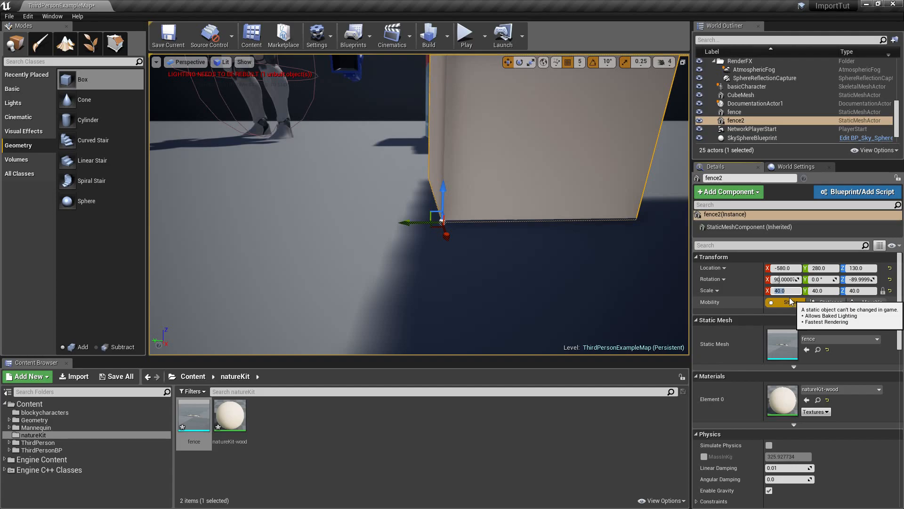
right_click_drag(562, 255, 561, 254)
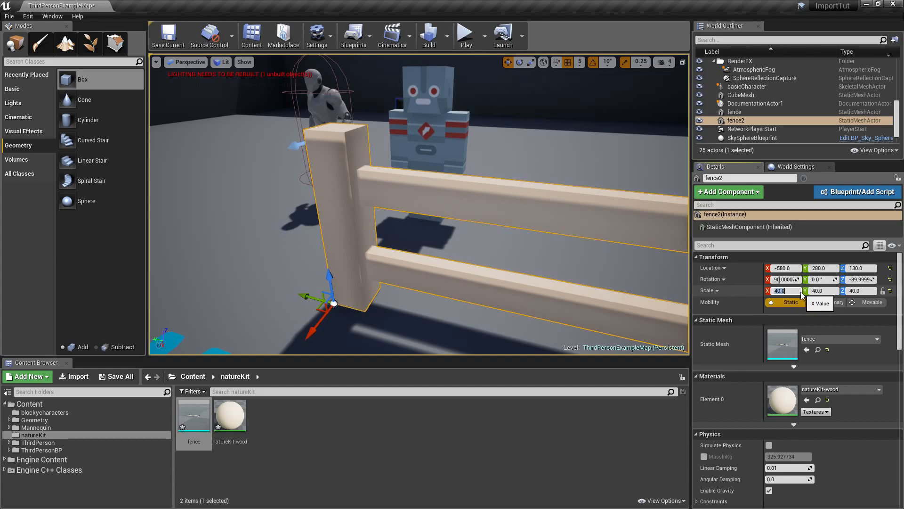
key("Return")
right_click_drag(504, 258, 505, 258)
- Move the scaled fence in front of the mannequin and blocky character, to X -655, Y 380, and compare their sizes
left_click_drag(387, 272, 347, 268)
right_click_drag(347, 267, 348, 267)
right_click_drag(448, 270, 448, 271)
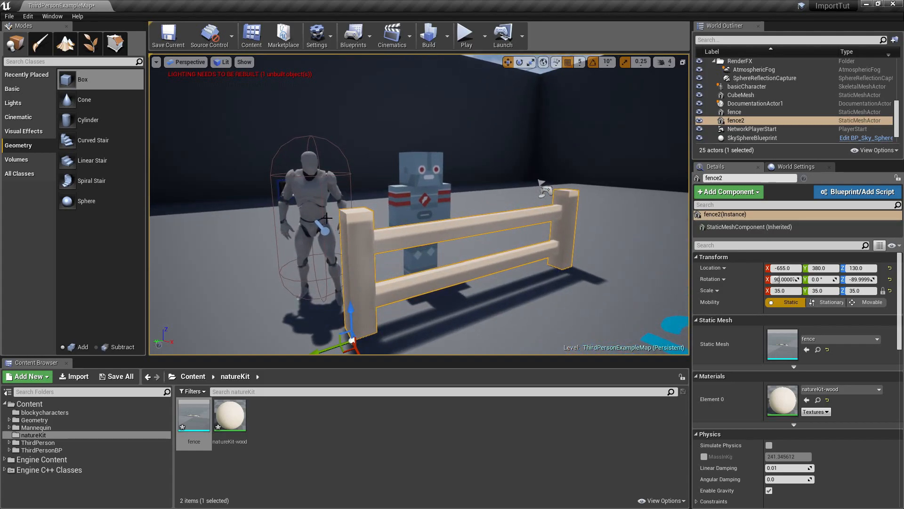
right_click_drag(328, 217, 328, 217)
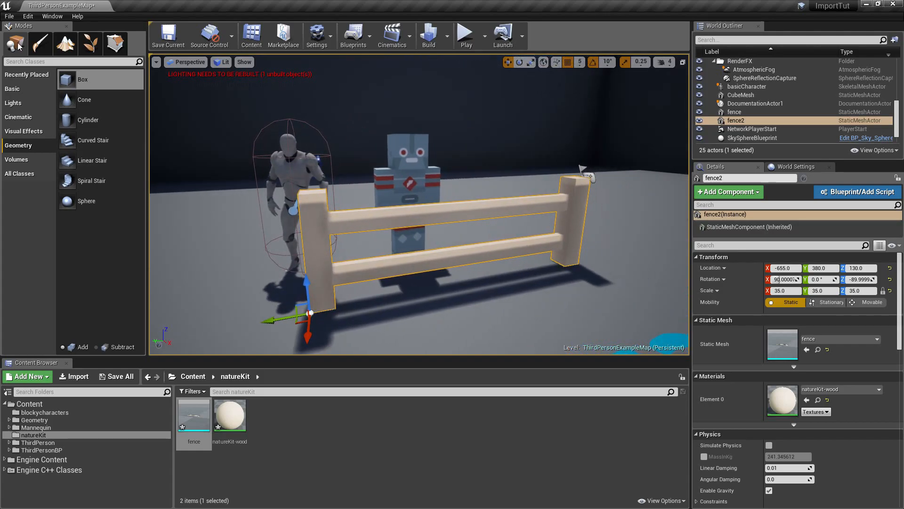
- Search the built-in plugins for "gl" and close the plugin browser
left_click(28, 16)
left_click(55, 160)
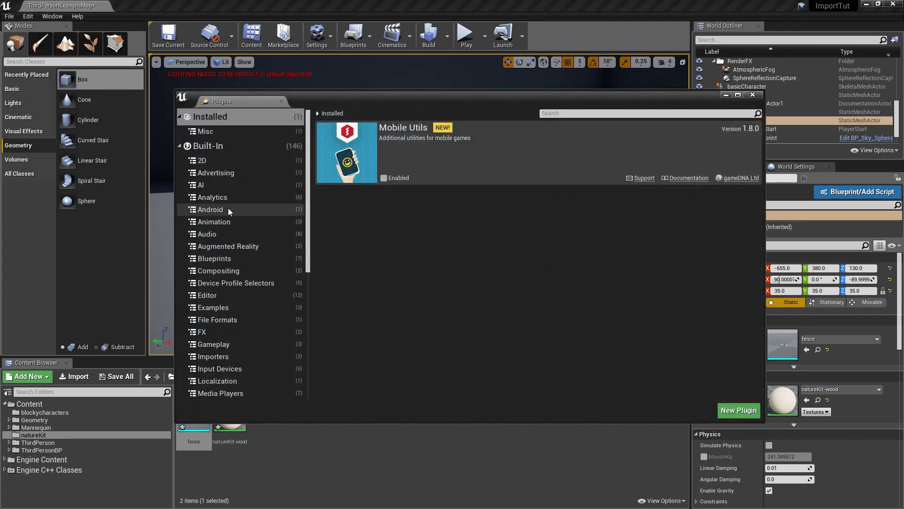
left_click(216, 147)
left_click(567, 114)
type("gl")
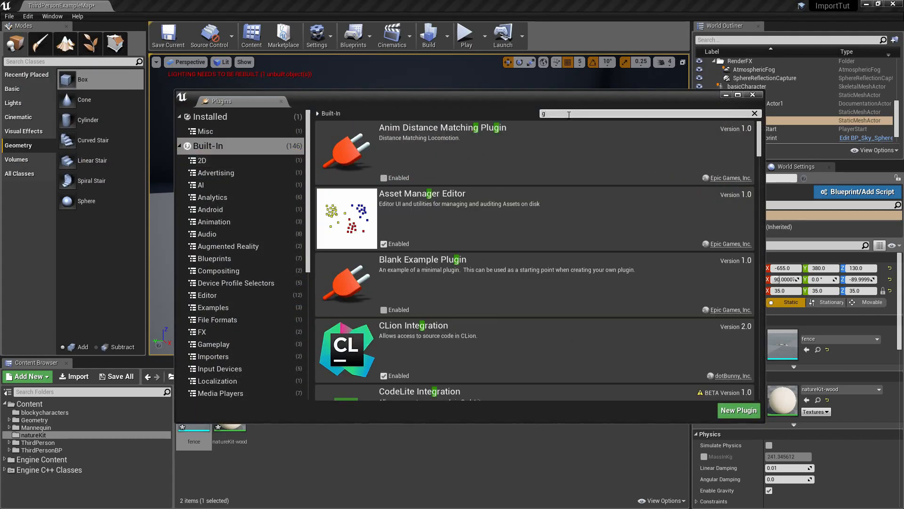
left_click(751, 96)
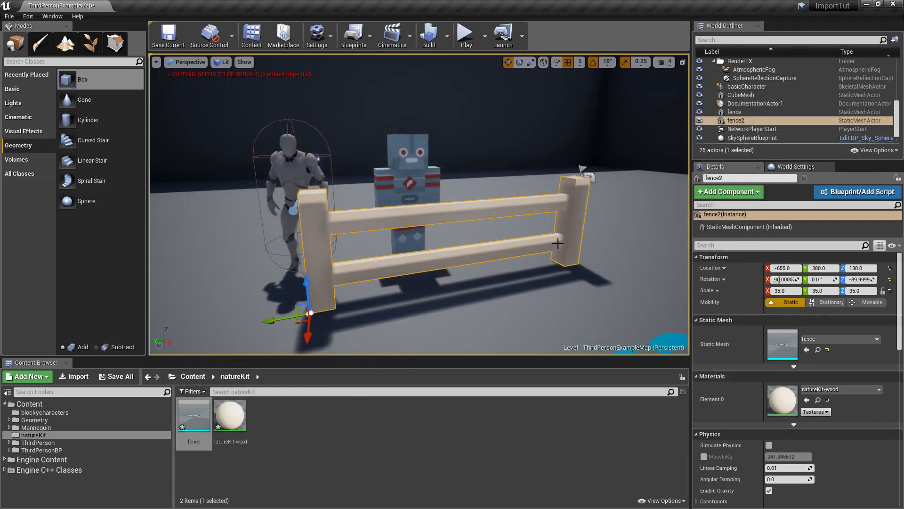
- Open the fence static mesh in its asset editor and enlarge the floating window beside the level's details
mouse_move(370, 260)
right_mouse_down()
mouse_move(459, 264)
mouse_move(370, 260)
mouse_move(372, 271)
mouse_move(383, 266)
right_mouse_up()
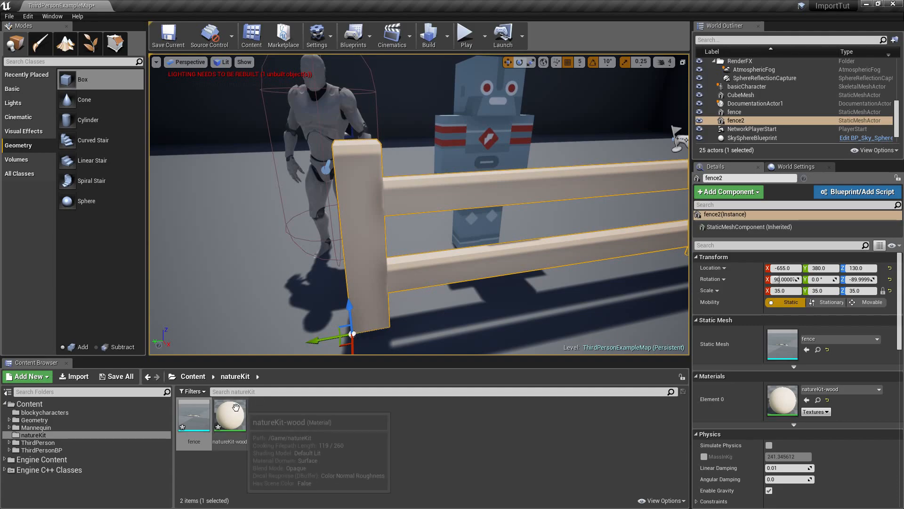
double_click(206, 414)
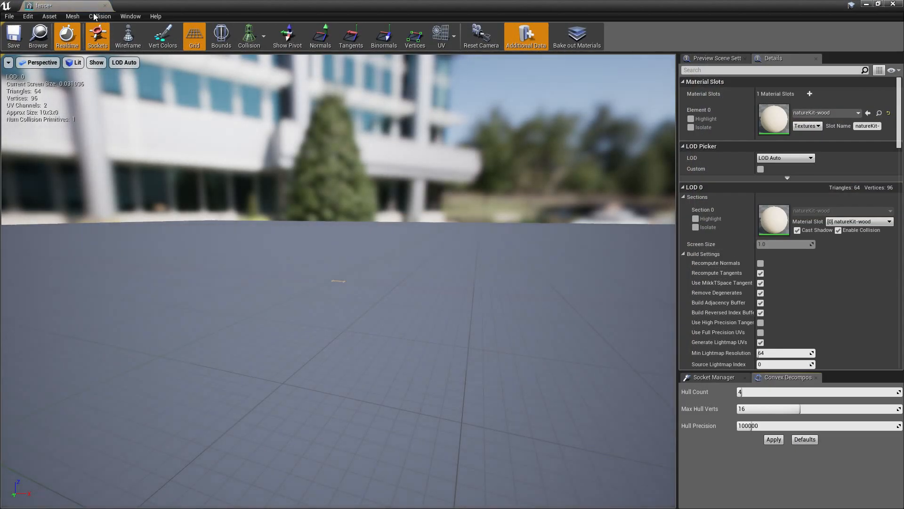
left_click_drag(74, 3, 226, 68)
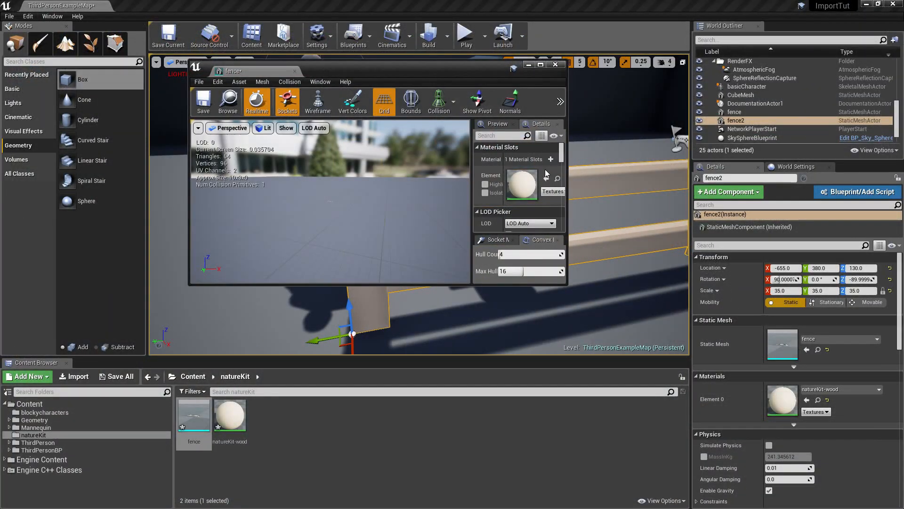
left_click_drag(570, 165, 854, 168)
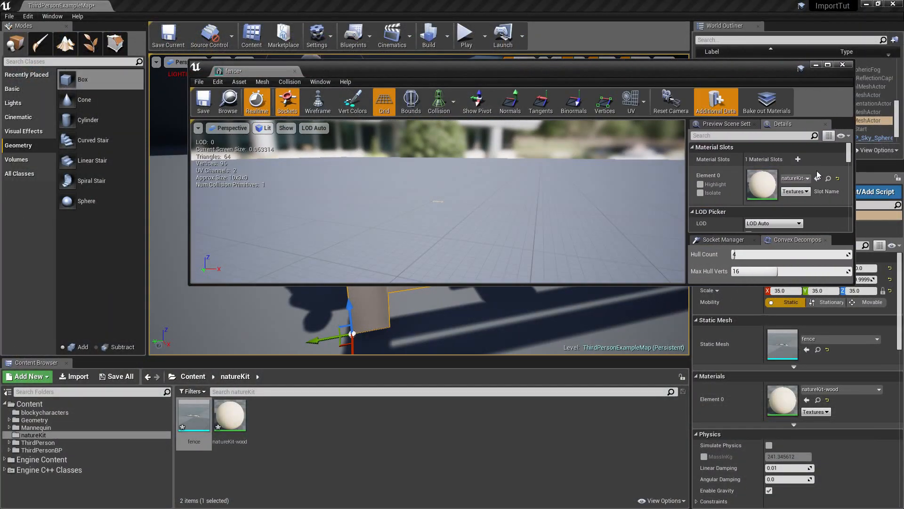
left_click_drag(677, 72, 439, 91)
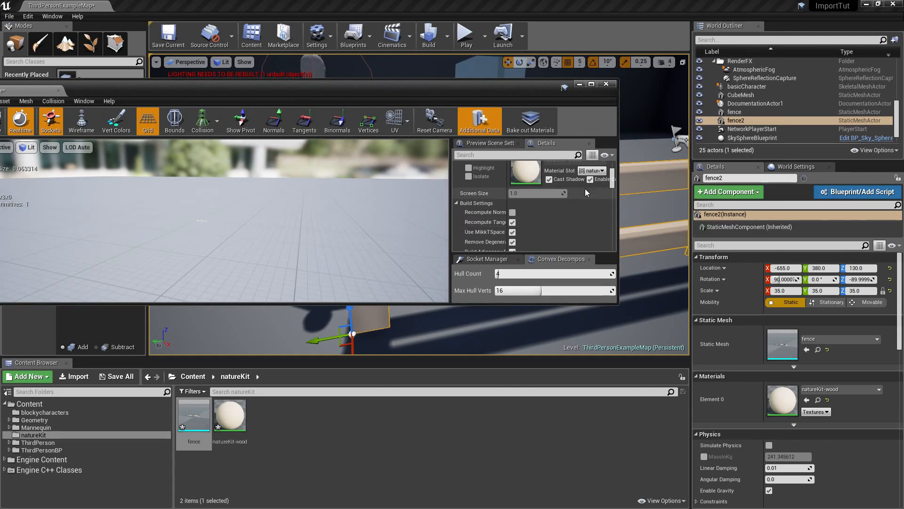
left_click_drag(586, 305, 586, 464)
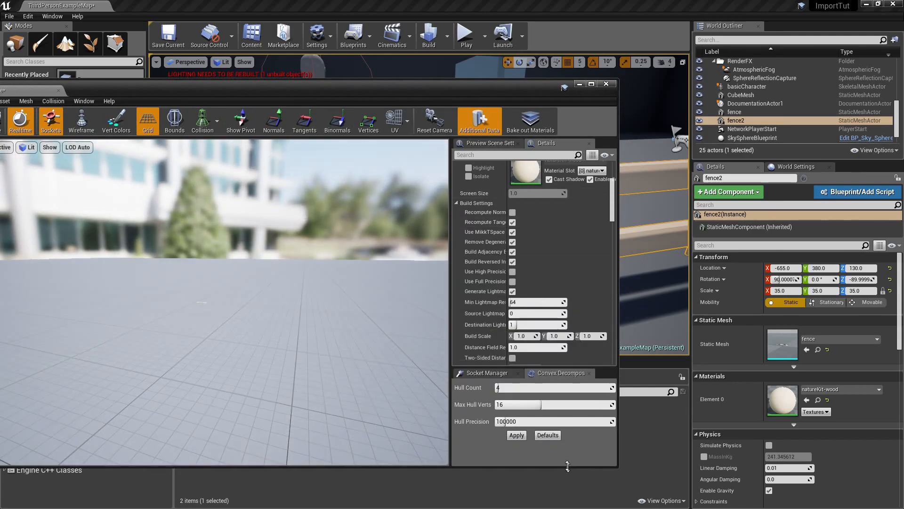
- Filter the fence mesh's details for "impo" and widen the property name column to read the import settings
left_click(486, 157)
type("in")
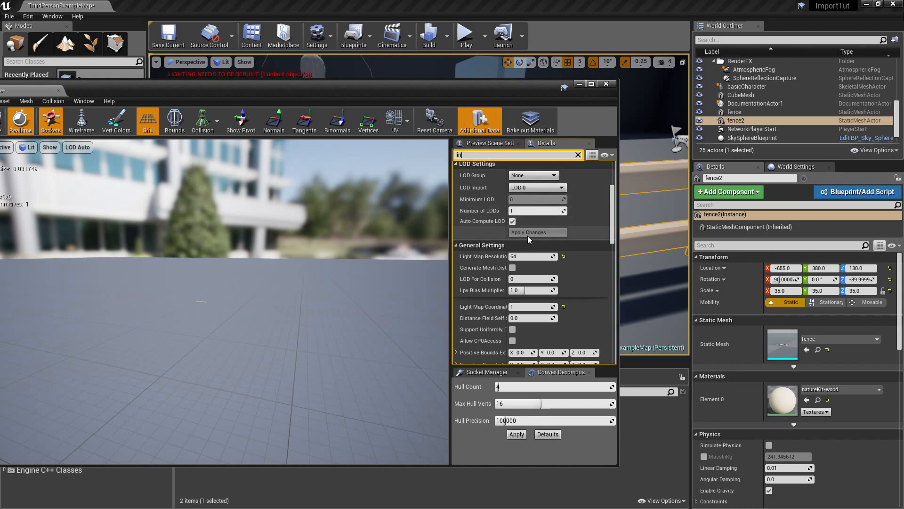
key("BackSpace")
key("BackSpace")
type("i")
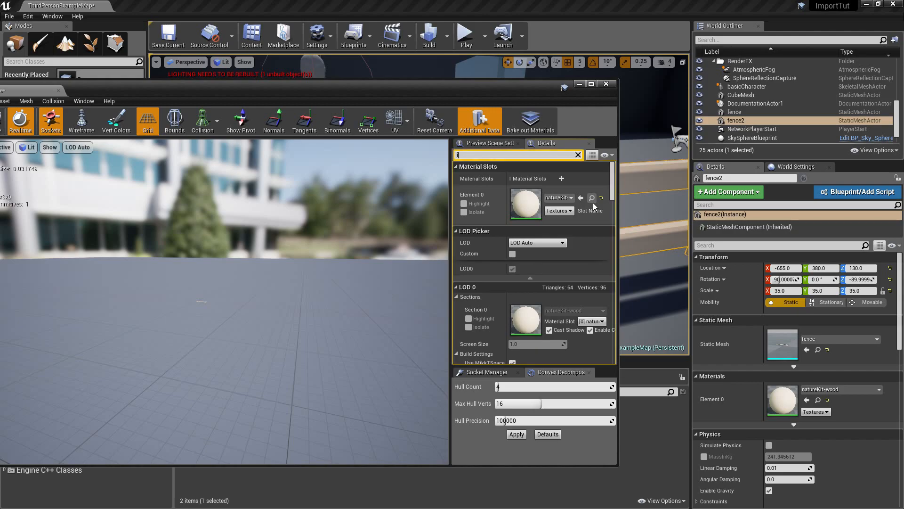
type("mpo")
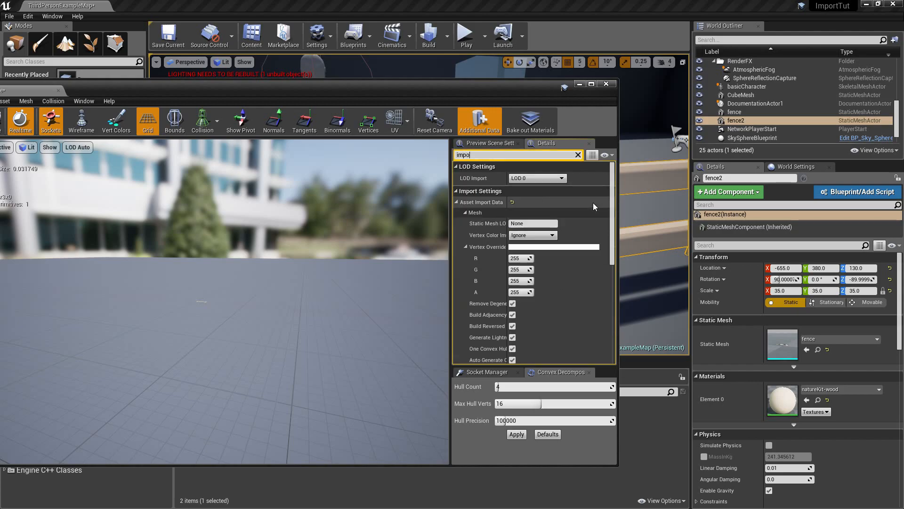
scroll(541, 263, "down", 3)
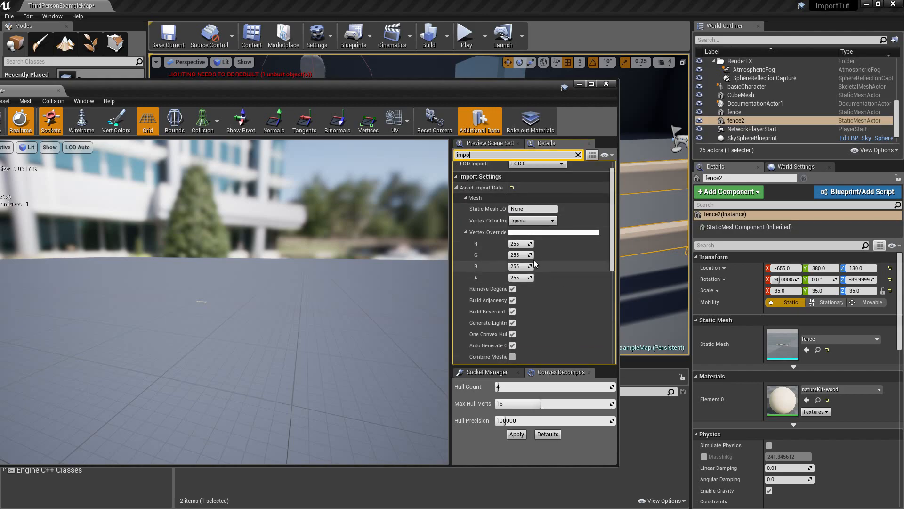
left_click_drag(512, 243, 542, 243)
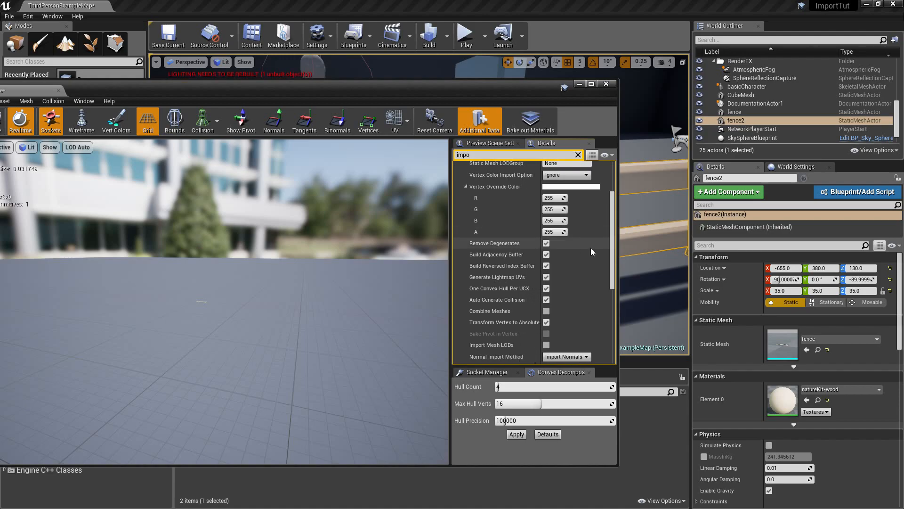
scroll(614, 261, "down", 6)
- Set the fence's Normal Import Method to Import Normals and Tangents
left_click(574, 219)
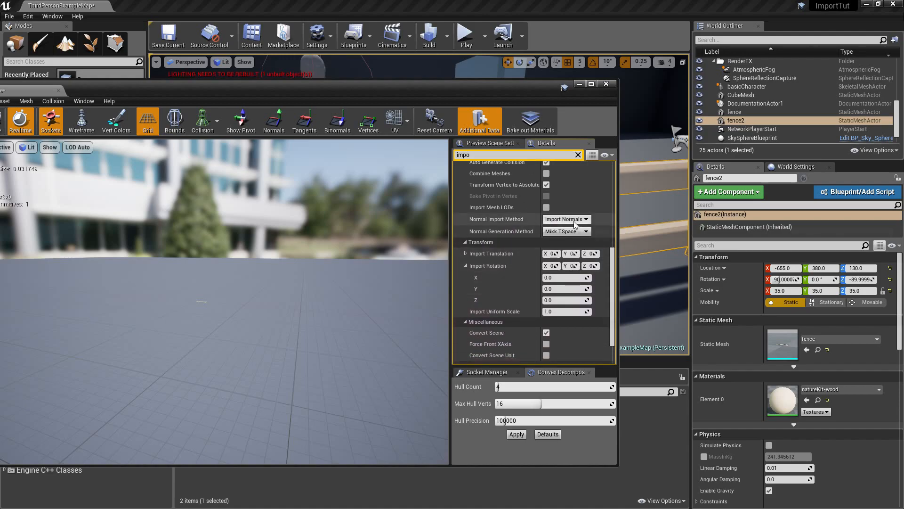
left_click(575, 221)
left_click(578, 221)
left_click(580, 228)
left_click(577, 220)
left_click(576, 234)
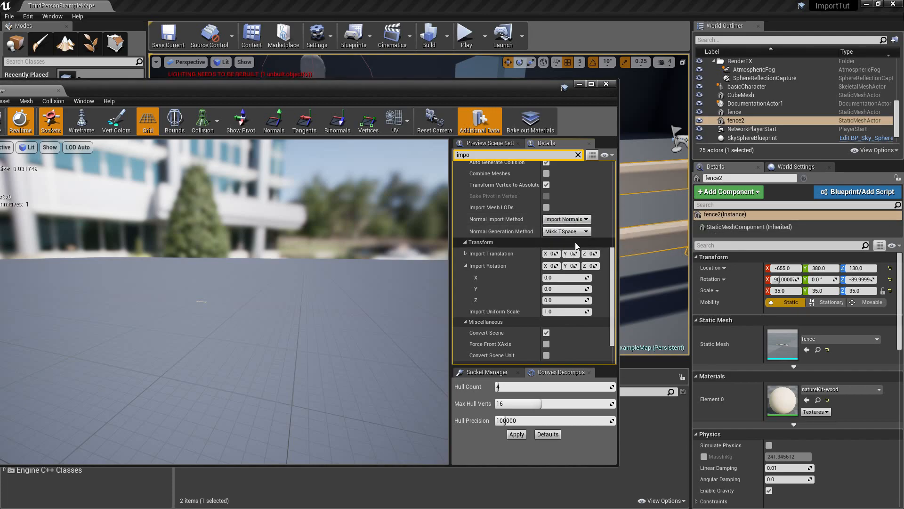
scroll(550, 298, "down", 2)
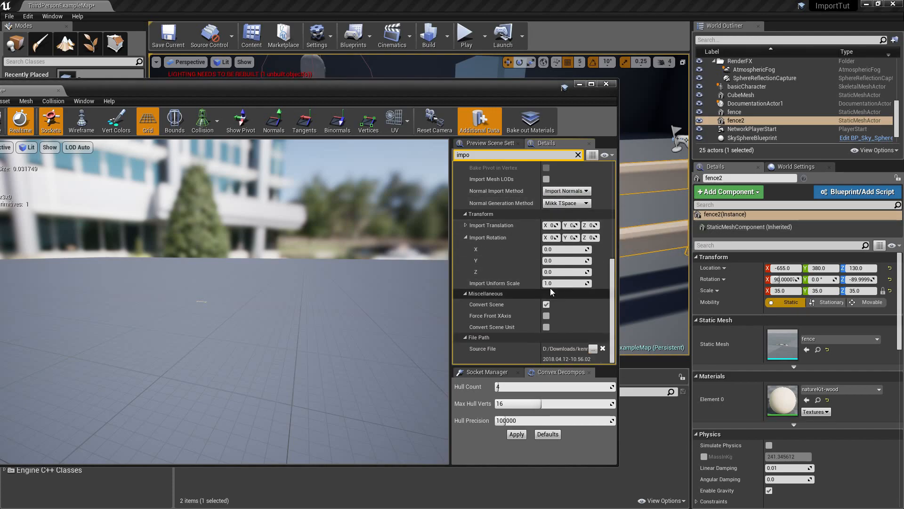
left_click(566, 191)
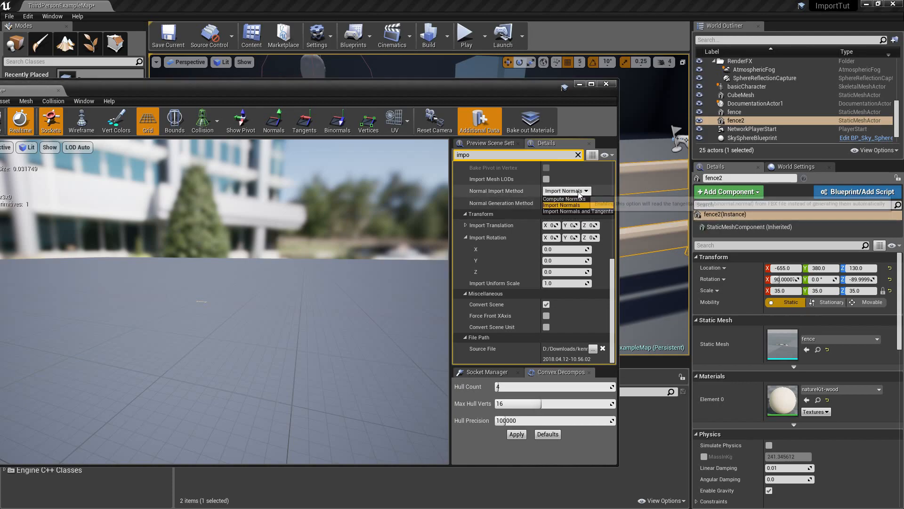
left_click(578, 211)
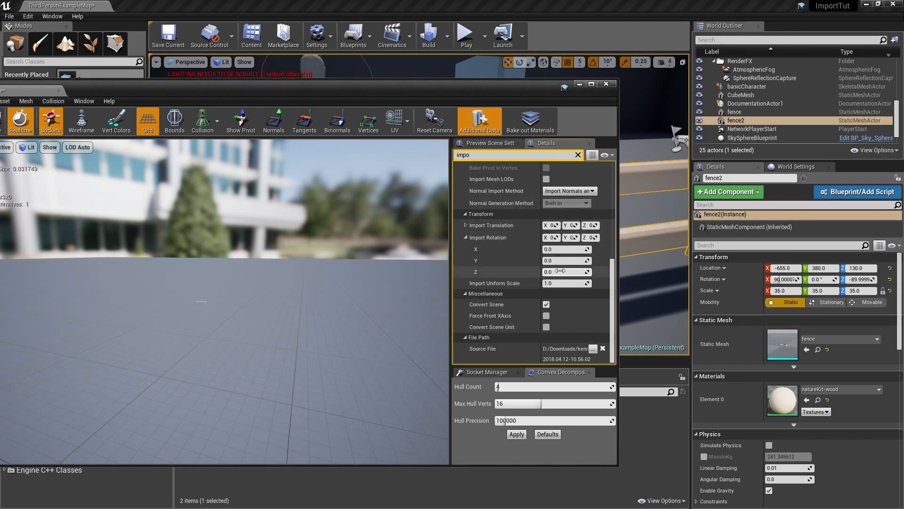
- Set the fence's Import Uniform Scale to 35 and its Import Rotation to X 90 and Z -90
scroll(553, 267, "up", 3)
scroll(553, 268, "down", 3)
left_click(571, 284)
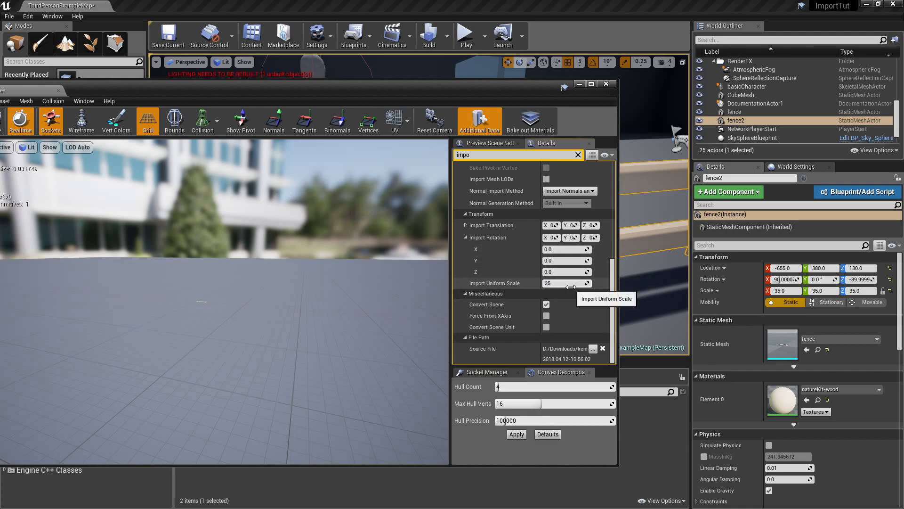
left_click(559, 250)
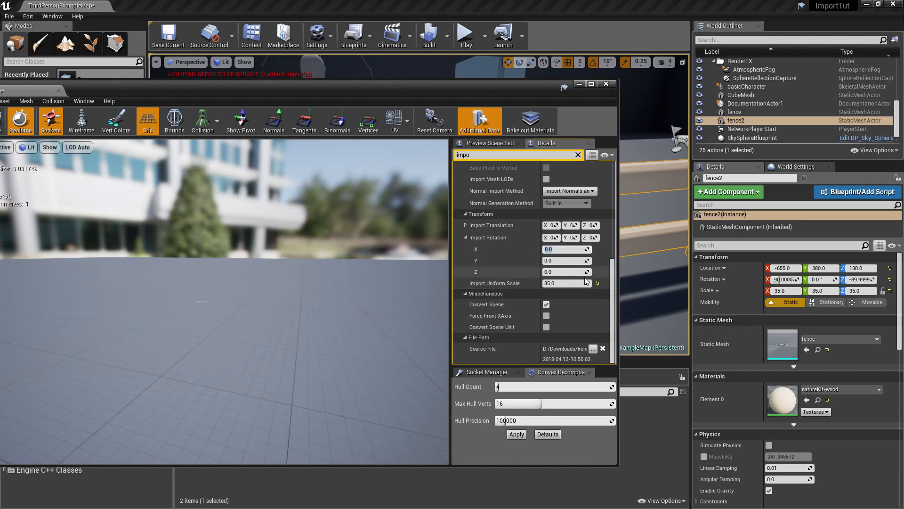
type("90")
left_click(569, 272)
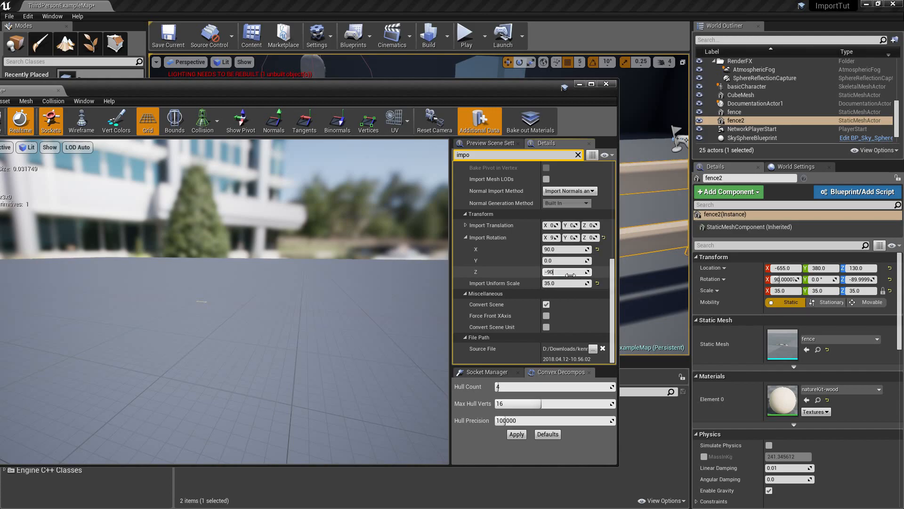
key("Return")
- Save the fence mesh and dock its floating editor window beside the level's document tab
left_click_drag(171, 89, 364, 77)
left_click(159, 110)
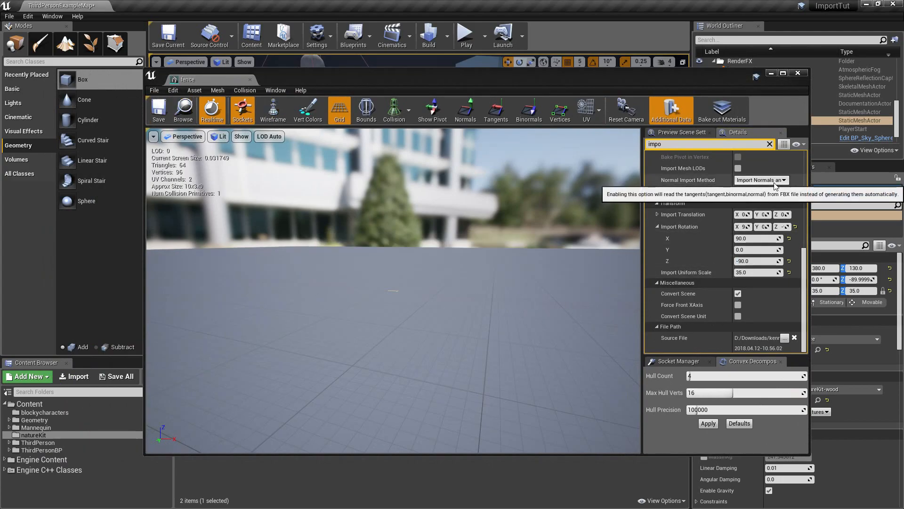
left_click_drag(731, 182, 717, 181)
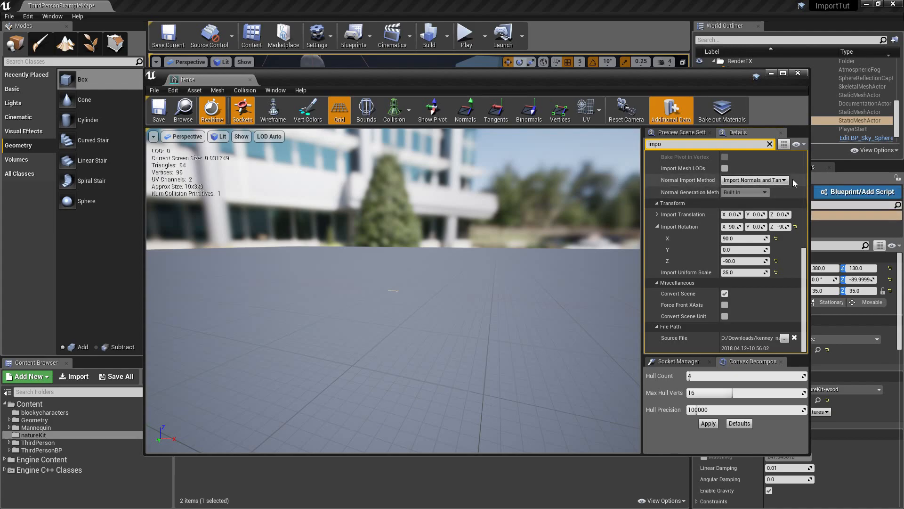
left_click_drag(228, 83, 248, 4)
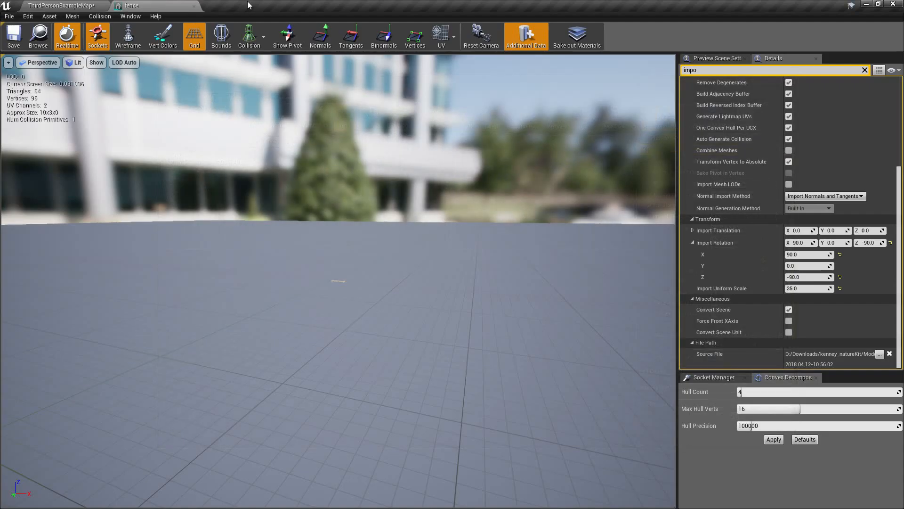
- Return to the level, reimport the fence mesh, and reset the rotation and scale of the placed fence2 to defaults
left_click(63, 7)
right_click_drag(361, 208, 382, 207)
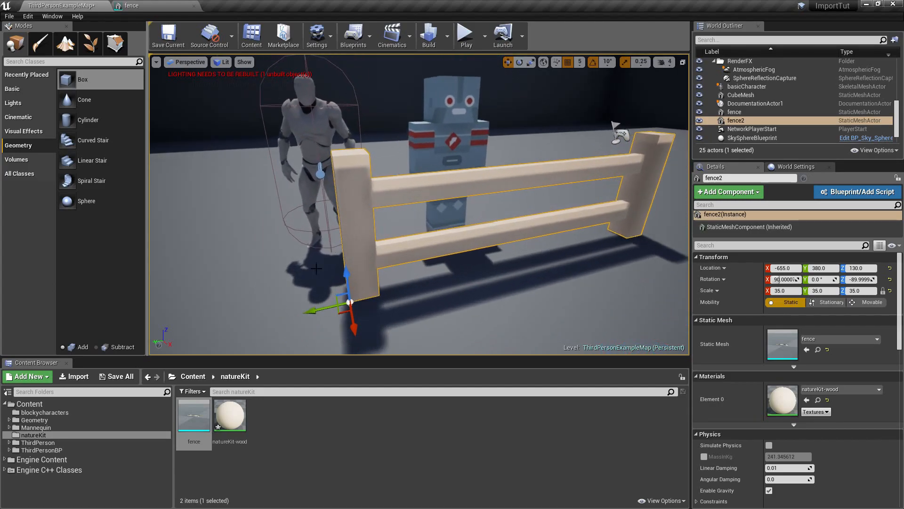
right_click(200, 413)
left_click(253, 182)
right_click_drag(253, 181, 264, 183)
key("f")
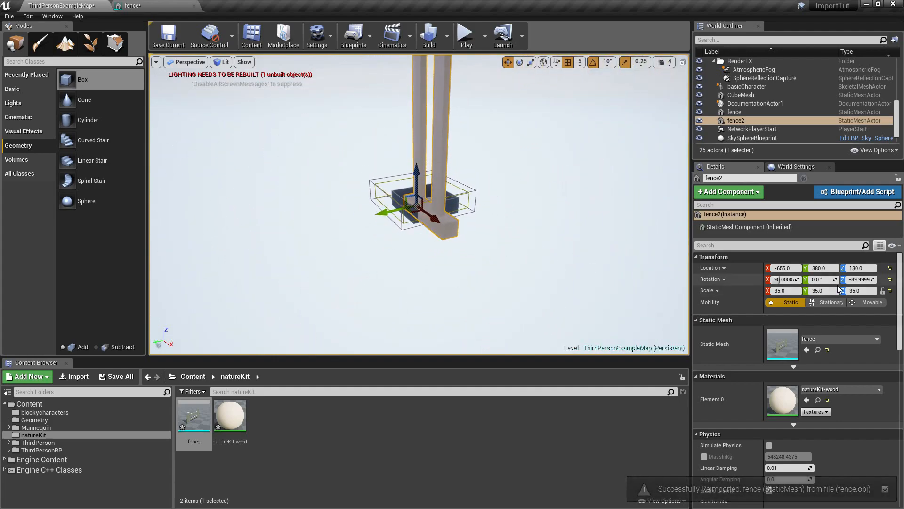
left_click(890, 290)
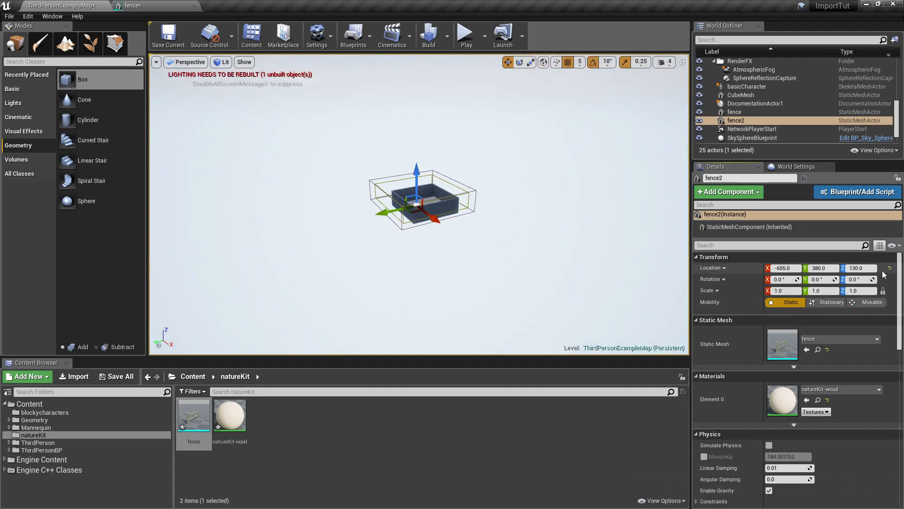
- Examine the reimported fence's orientation and size in the level against the mannequin and blocky character
key("f")
mouse_move(446, 230)
right_mouse_down()
mouse_move(410, 230)
mouse_move(398, 240)
mouse_move(402, 212)
mouse_move(420, 238)
mouse_move(436, 239)
mouse_move(412, 218)
mouse_move(258, 212)
mouse_move(466, 216)
mouse_move(443, 259)
mouse_move(464, 261)
mouse_move(446, 231)
right_mouse_up()
key("s")
key("w")
key("s")
key("w")
key("s")
key("w")
key("s")
key("w")
key("a")
key("w")
key("s")
key("a")
key("w")
key("w")
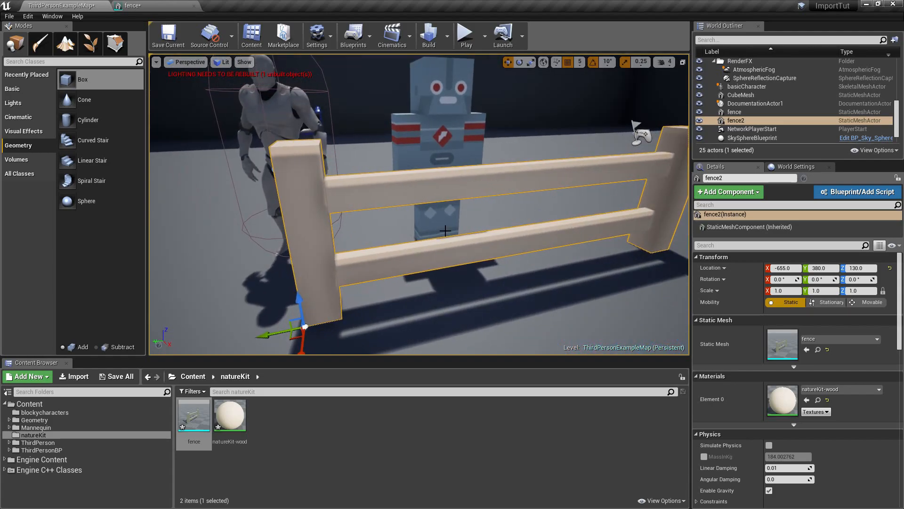
- Set the fence mesh's Normal Import Method to Import Normals and its Normal Generation Method to Mikk TSpace
double_click(194, 417)
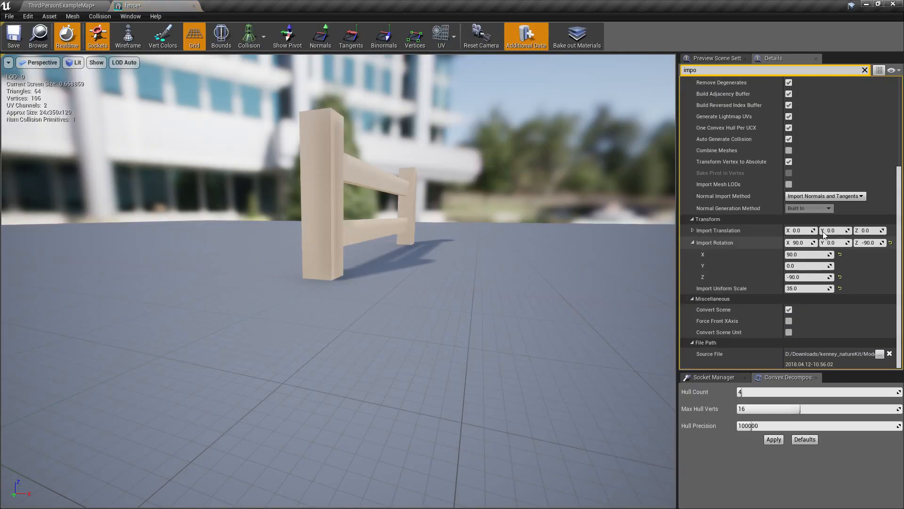
left_click(824, 196)
left_click(823, 199)
left_click(826, 212)
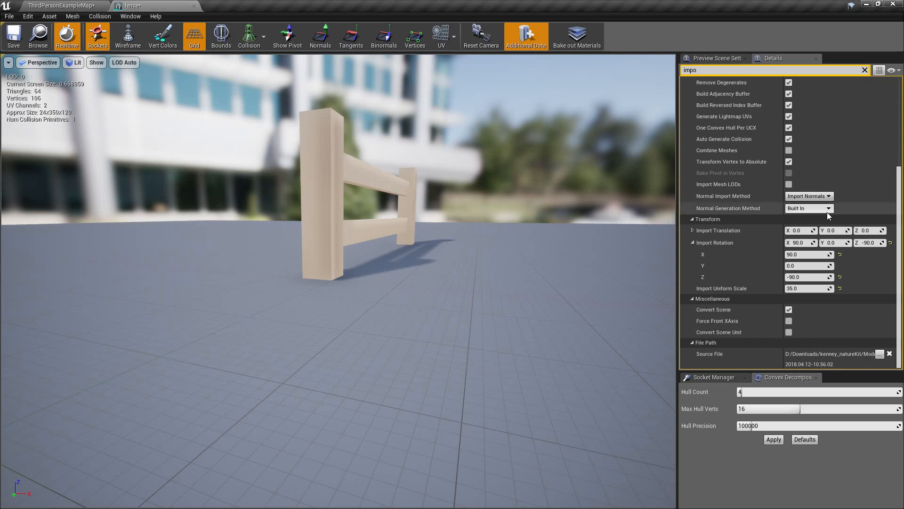
left_click(819, 222)
right_click_drag(532, 231, 473, 227)
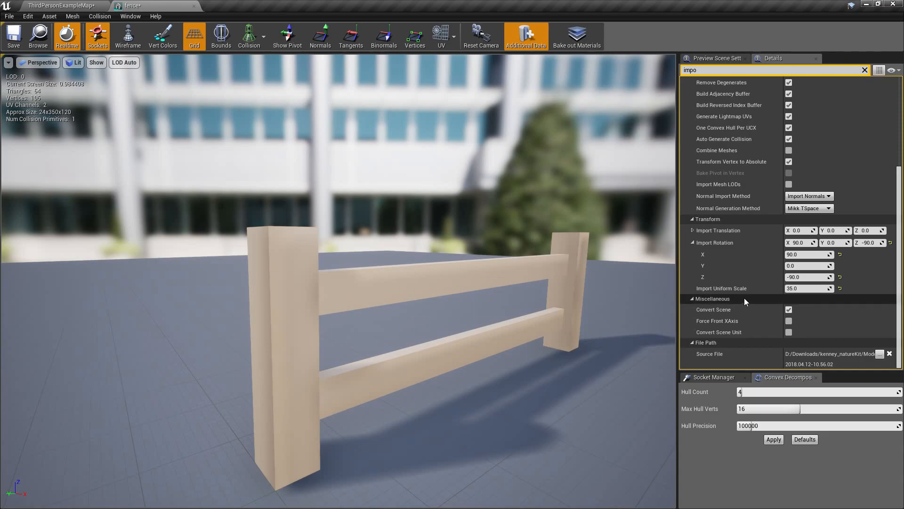
scroll(767, 284, "up", 3)
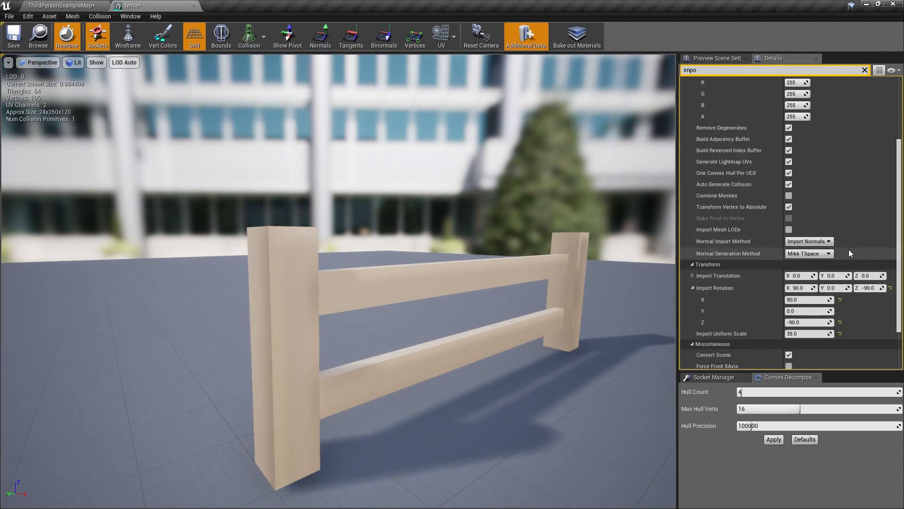
scroll(795, 227, "up", 3)
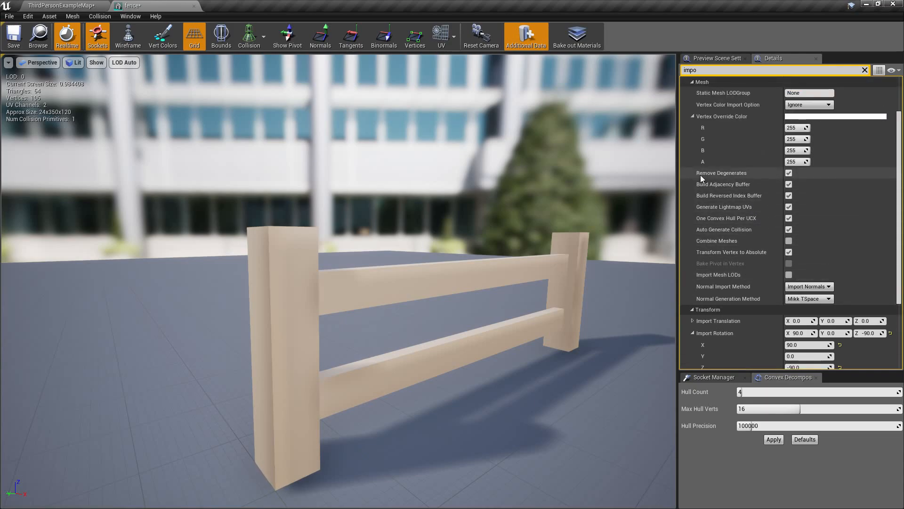
- Save the fence mesh and reimport it, checking the result in the level and in the mesh editor
left_click(90, 4)
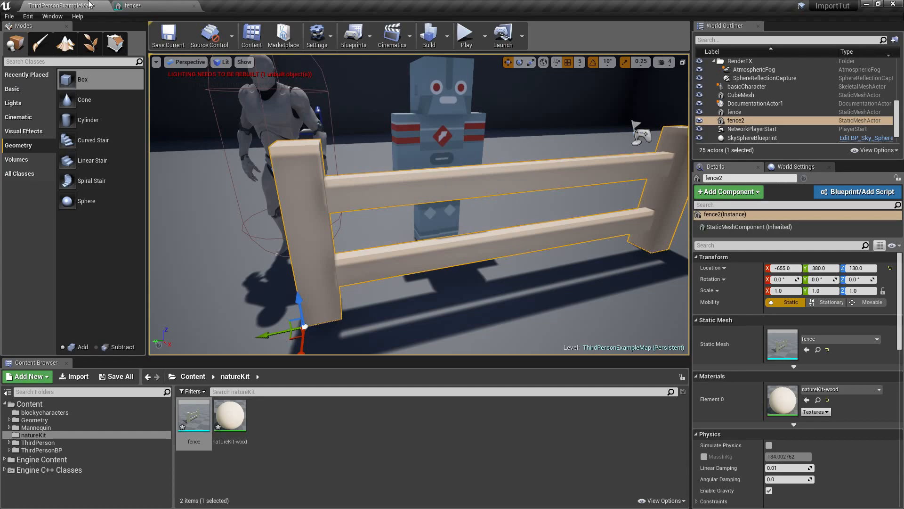
left_click(132, 5)
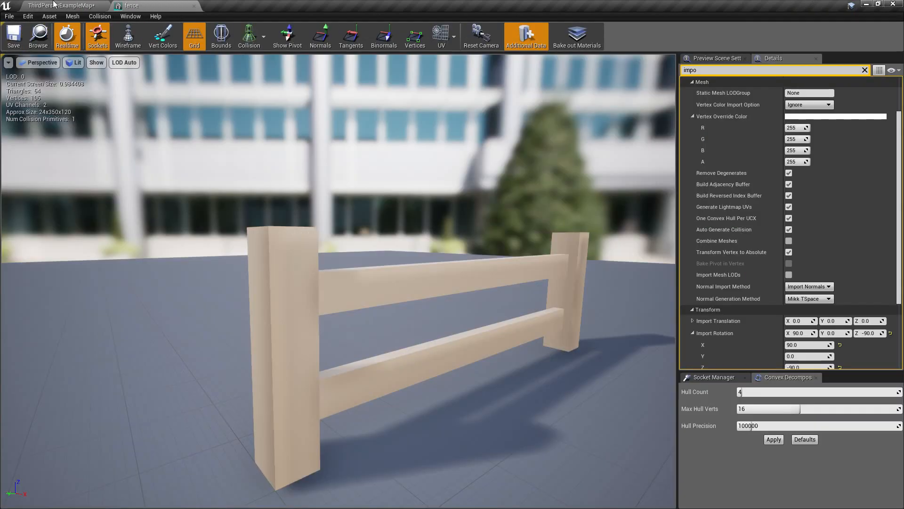
left_click(55, 5)
right_click(196, 404)
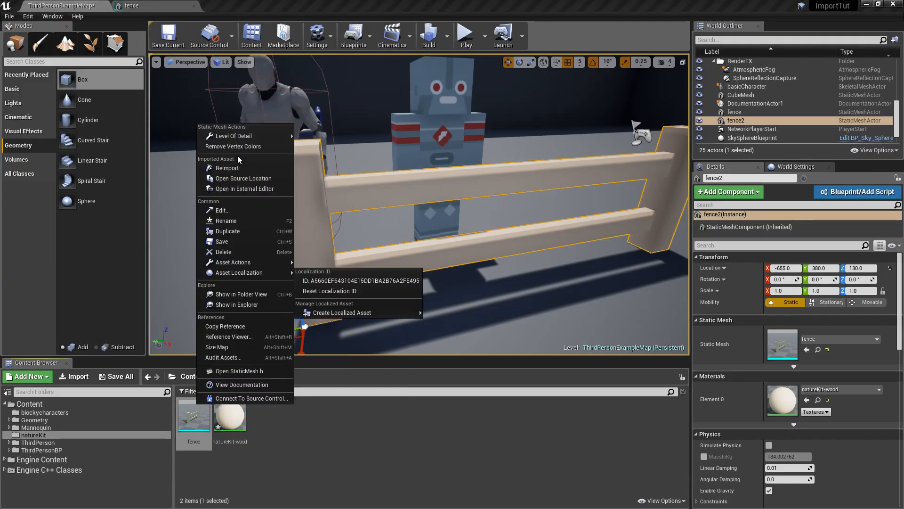
left_click(241, 169)
scroll(306, 227, "down", 10)
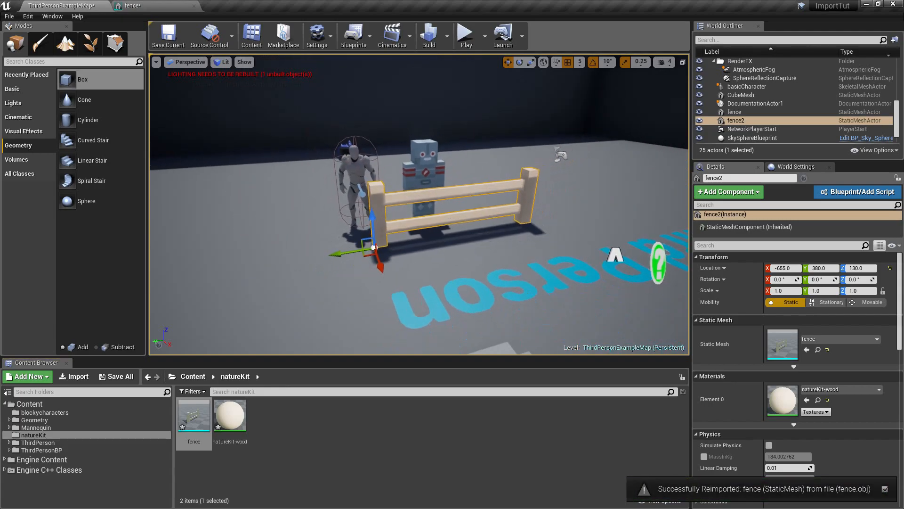
scroll(305, 228, "up", 4)
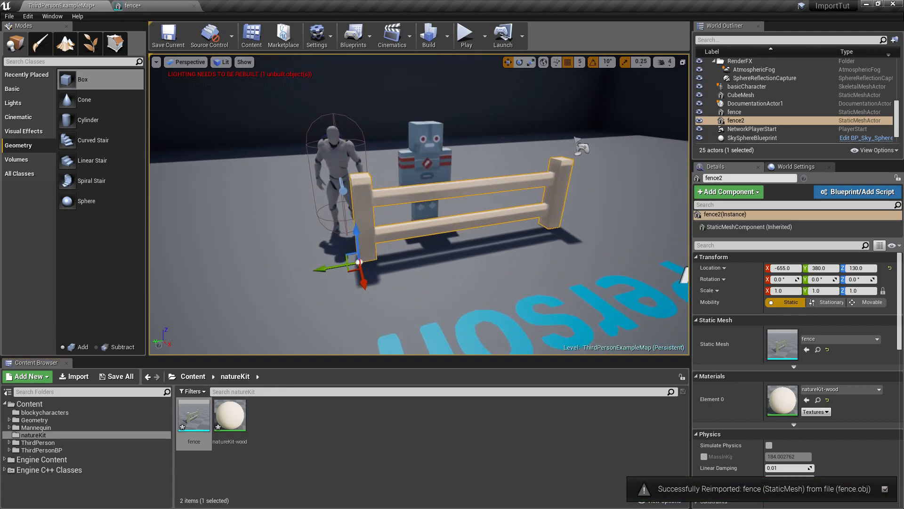
left_click(196, 421)
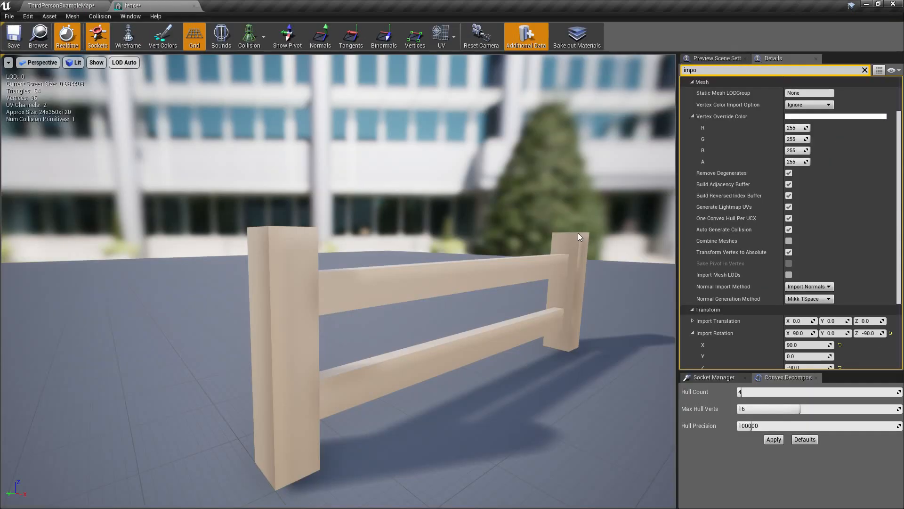
scroll(779, 252, "down", 5)
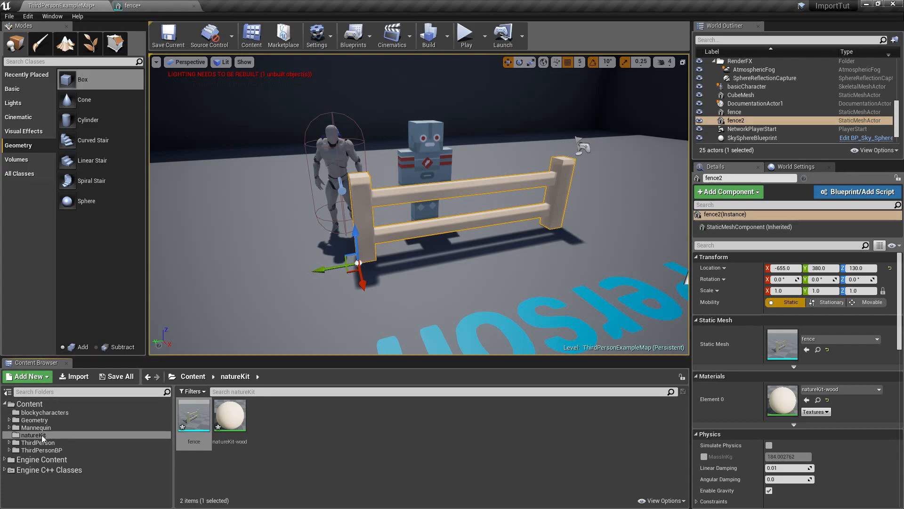
- Create a subfolder with the default name NewFolder inside natureKit and open it
right_click(327, 450)
left_click(357, 187)
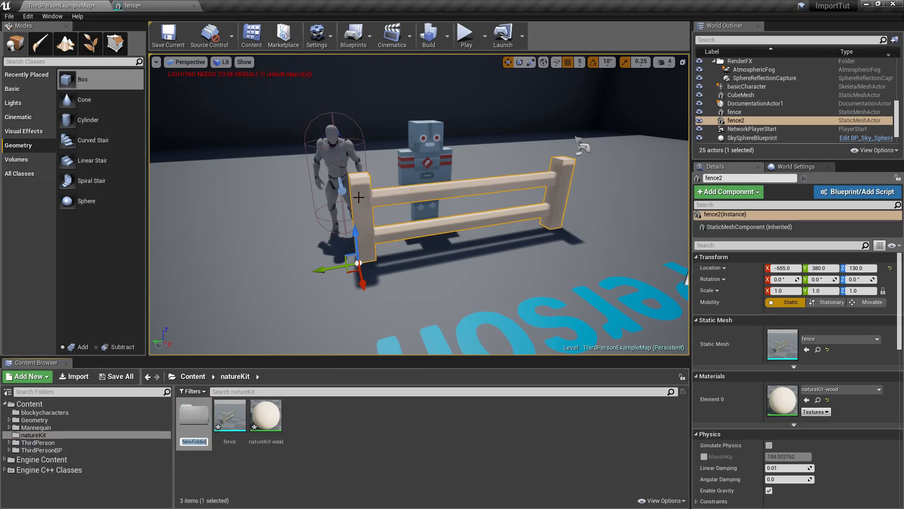
double_click(191, 432)
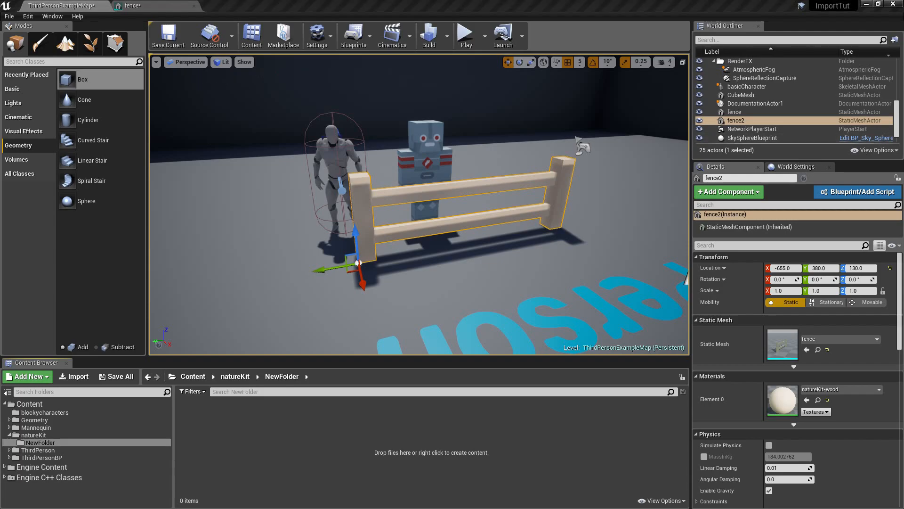
- Start importing fence.obj from File Explorer into NewFolder, review the expanded mesh, LOD and normal import options, and dismiss the import
key("alt+Tab")
left_click_drag(673, 121, 302, 434)
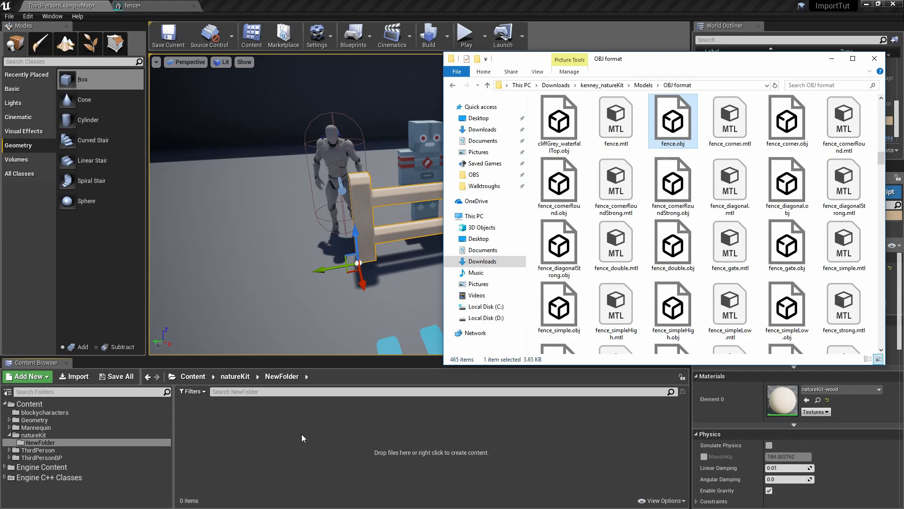
left_click(430, 88)
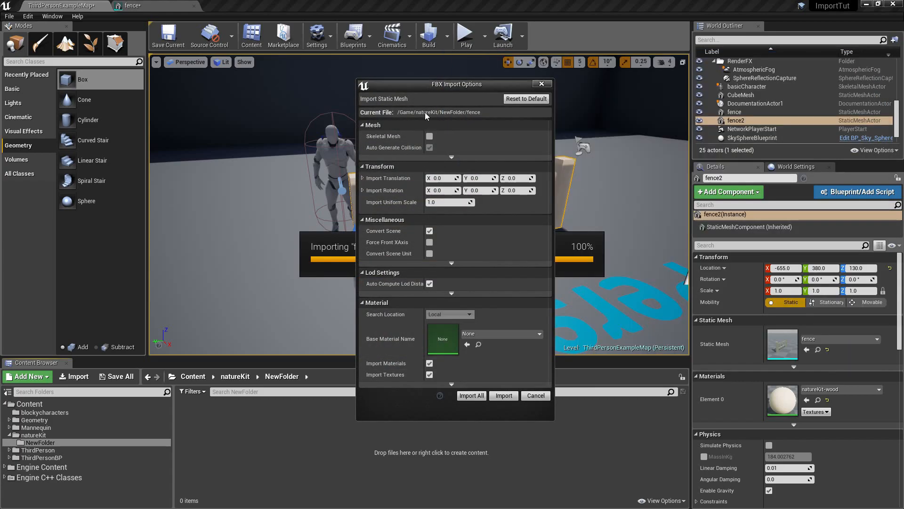
mouse_move(424, 249)
left_mouse_down()
mouse_move(460, 248)
mouse_move(441, 246)
left_mouse_up()
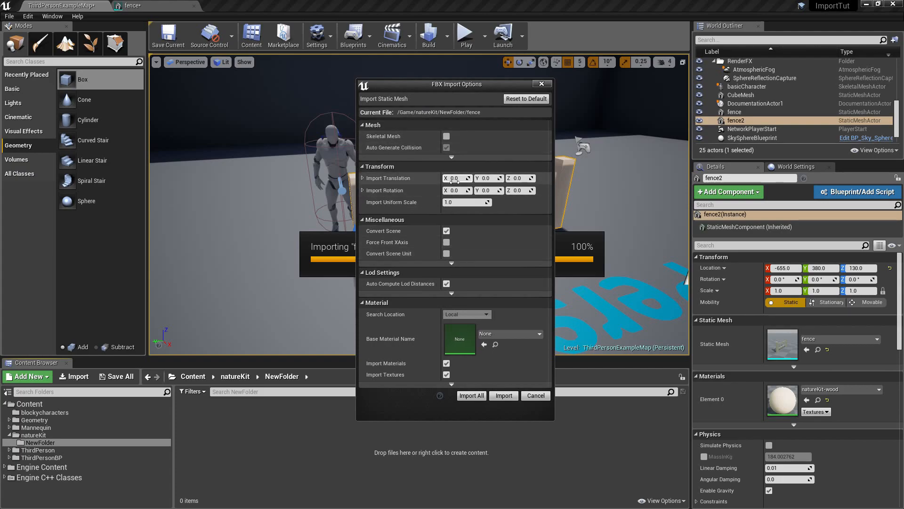
left_click(439, 293)
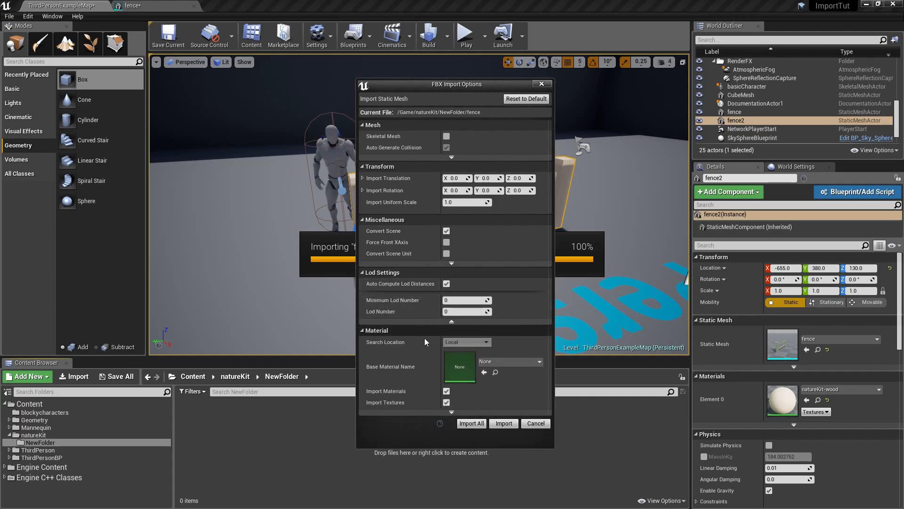
left_click(451, 263)
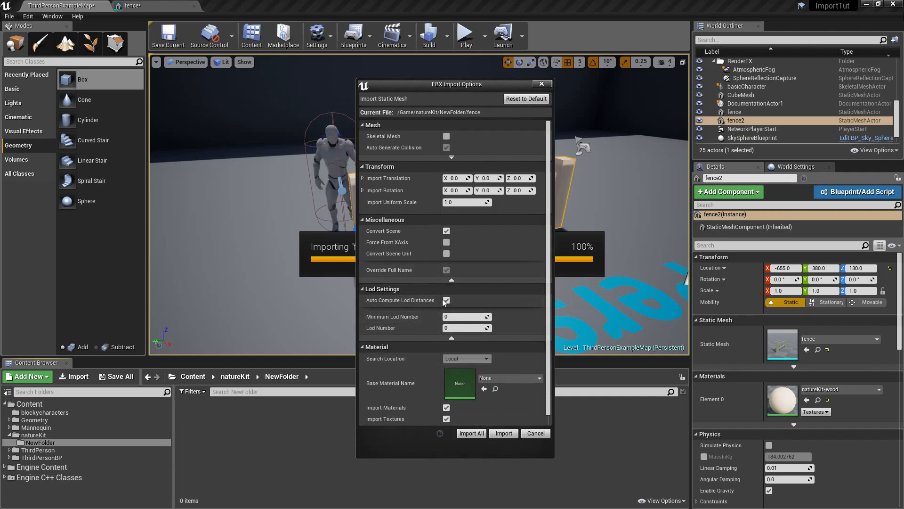
left_click(440, 158)
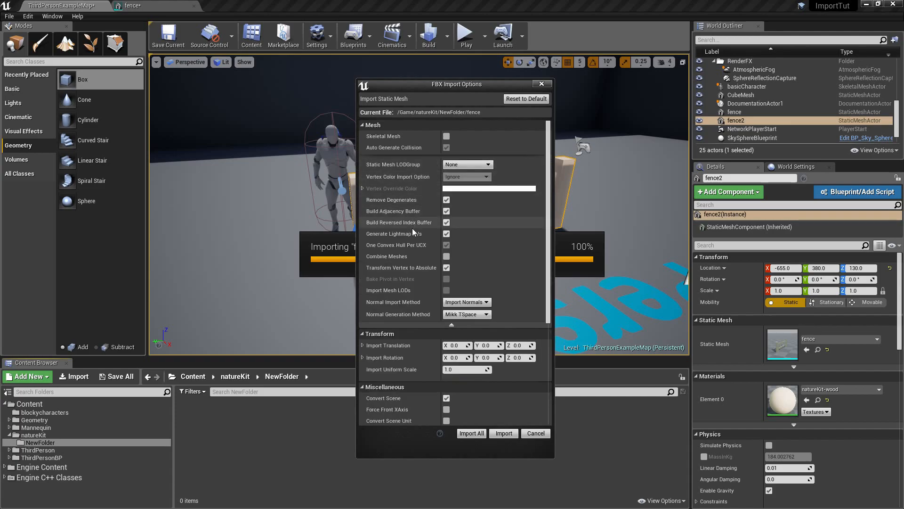
left_click_drag(440, 245, 450, 245)
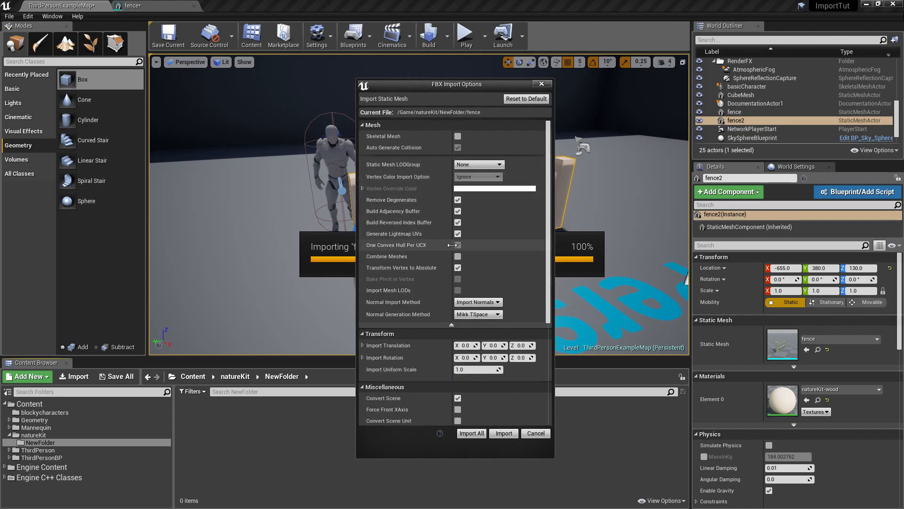
left_click(498, 302)
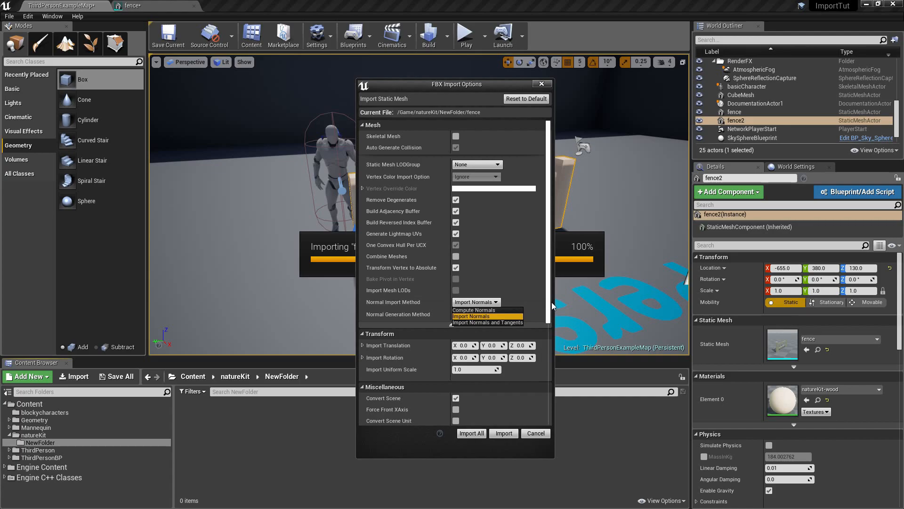
left_click(540, 307)
left_click(495, 302)
left_click(528, 293)
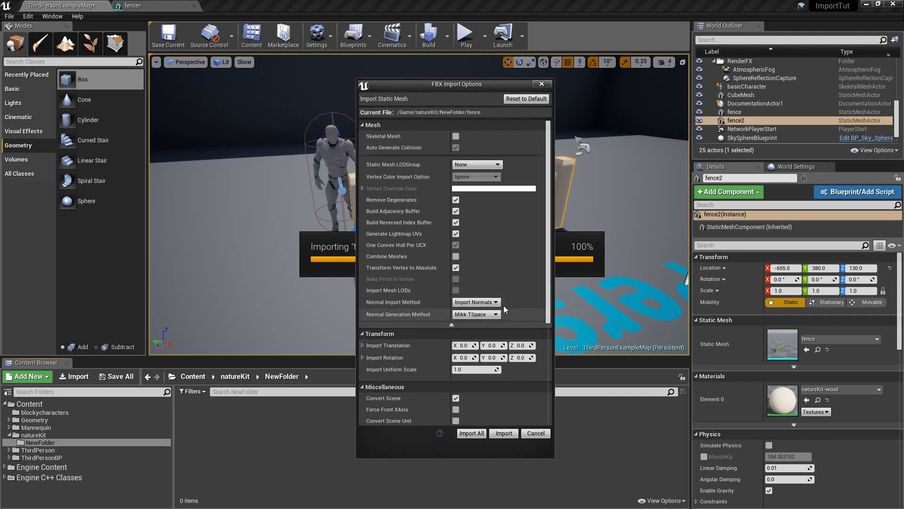
left_click(504, 433)
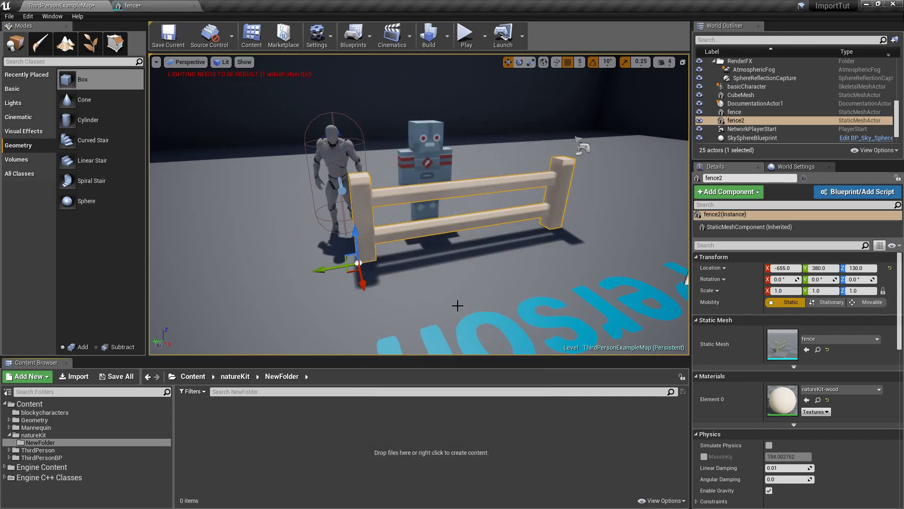
- In the fence mesh editor, set Normal Import Method to Compute Normals with Normal Generation Method Mikk TSpace, and save the mesh
left_click(186, 9)
left_click(809, 196)
left_click(806, 202)
left_click(819, 209)
left_click(807, 222)
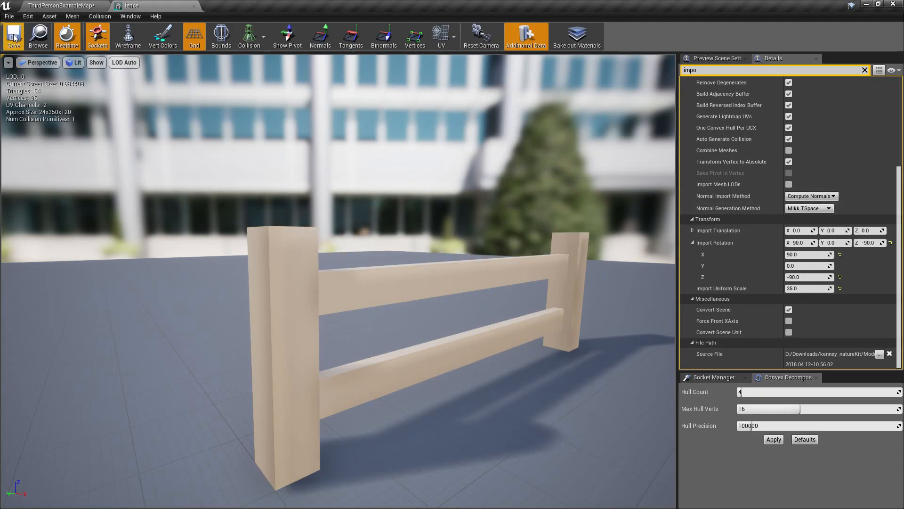
- Return to the level and reimport the fence mesh from the natureKit folder
left_click(68, 7)
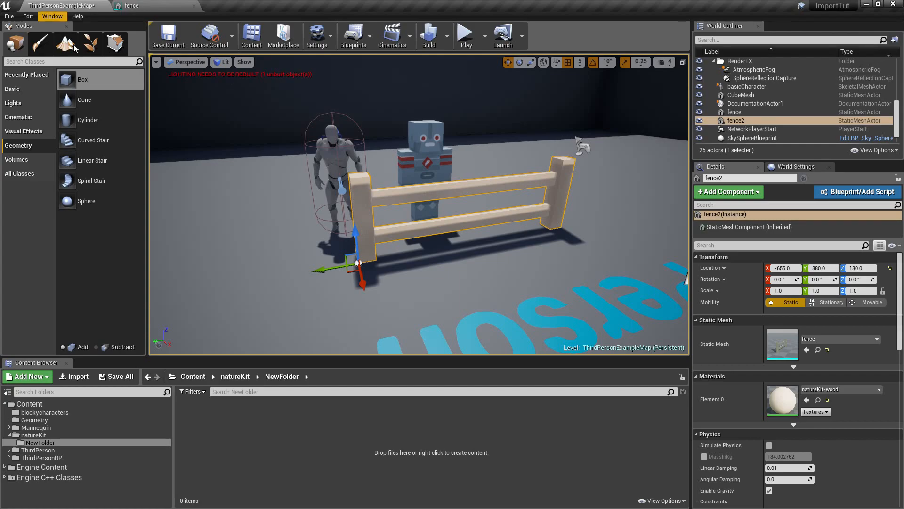
left_click(106, 426)
left_click(103, 419)
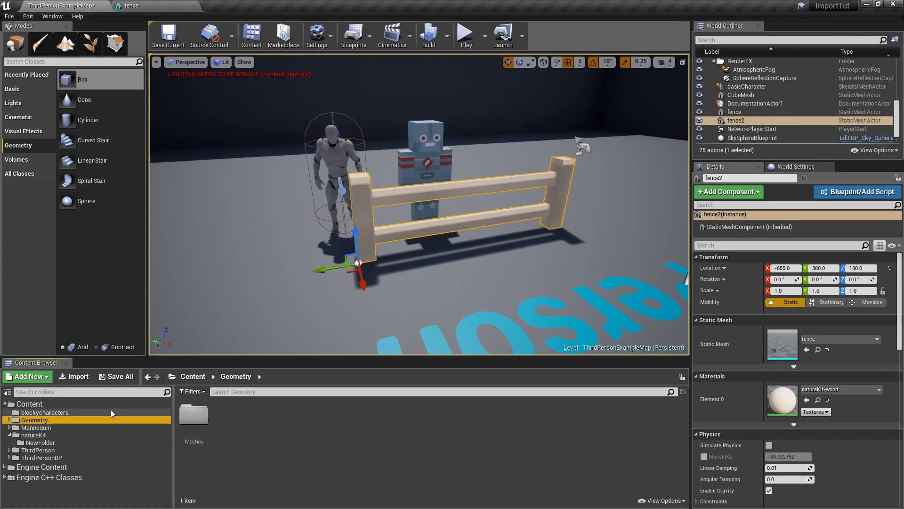
left_click(91, 441)
left_click(89, 434)
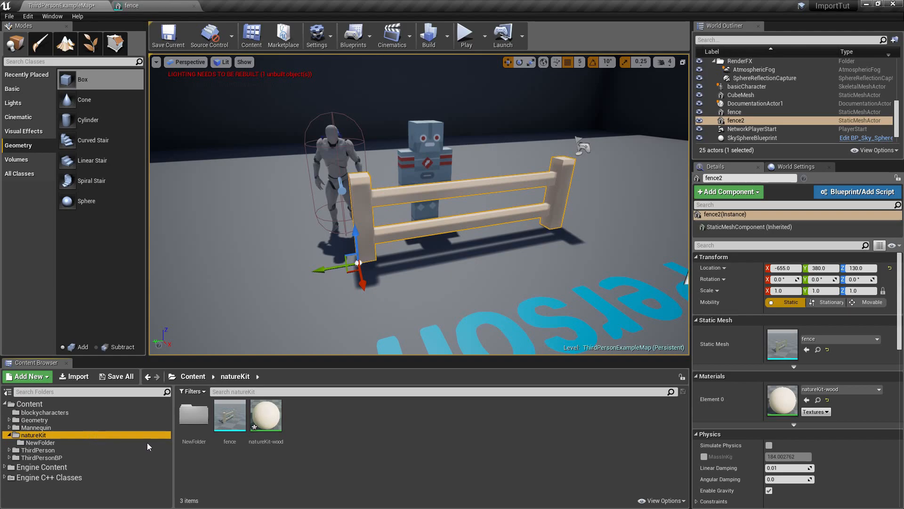
right_click(236, 423)
left_click(281, 186)
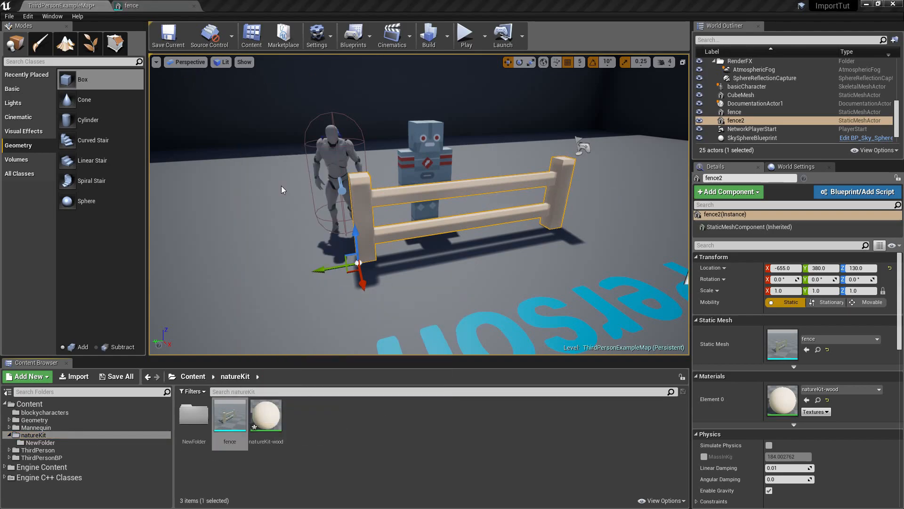
- Examine the shading of the reimported fence in the level from several sides
right_click_drag(383, 248, 347, 252)
key("w")
key("s")
key("d")
key("w")
key("s")
key("w")
key("a")
key("a")
key("s")
key("d")
key("a")
key("a")
key("s")
key("w")
- Inspect the fence's surface shading from both ends in its mesh editor
left_click(157, 7)
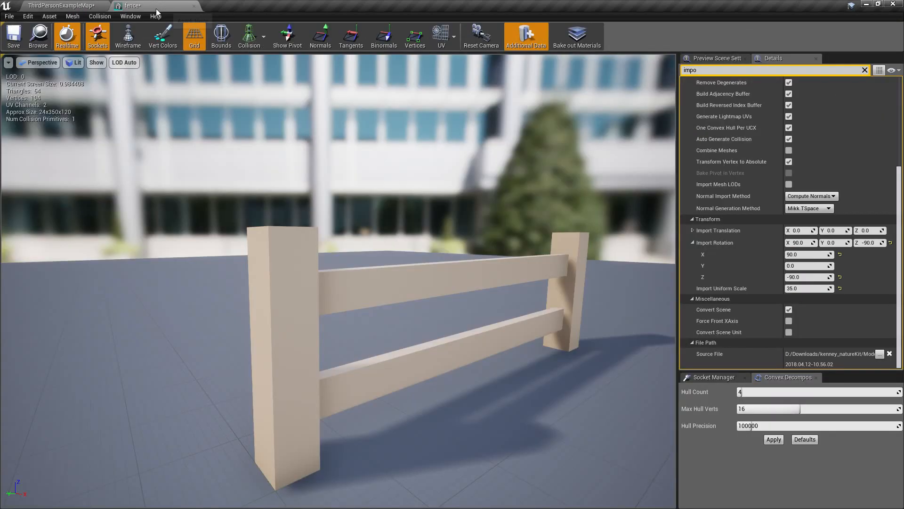
key("a")
right_click_drag(341, 186, 5, 180)
key("a")
key("d")
right_click_drag(278, 170, 340, 185)
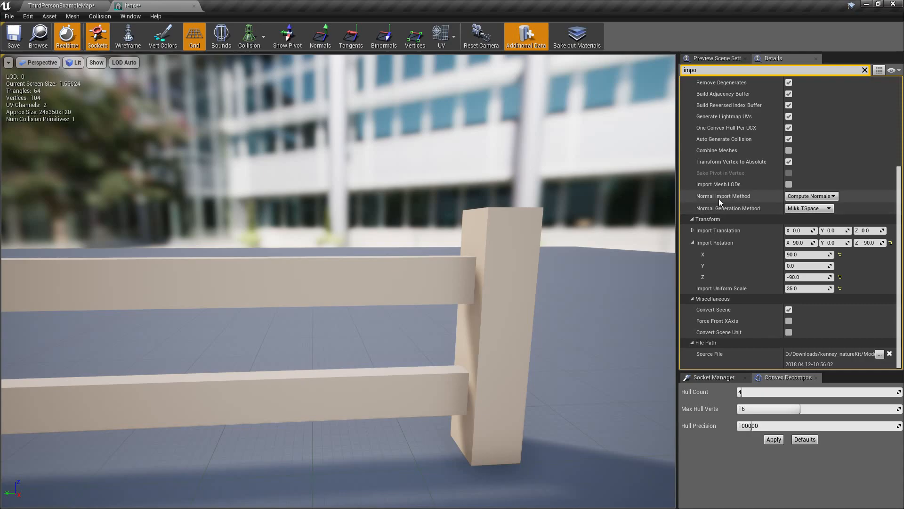
right_click_drag(536, 202, 511, 207)
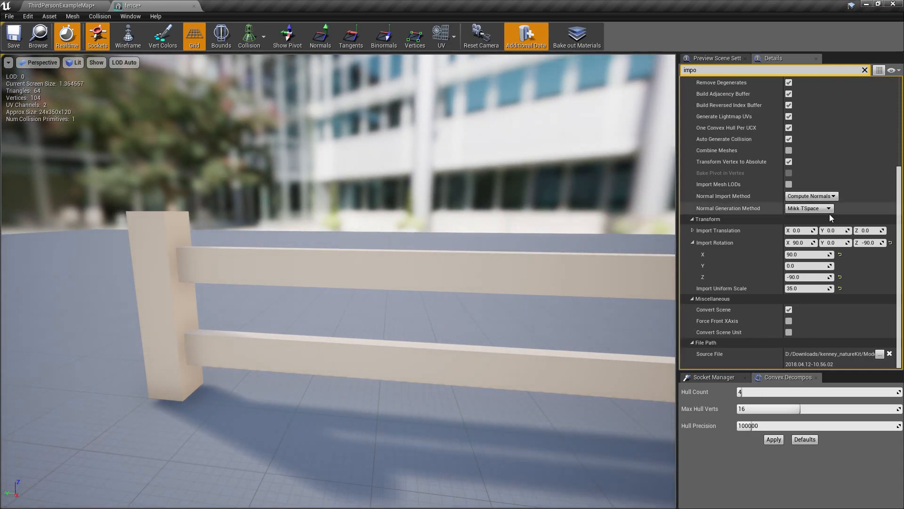
- Review the fence's Normal Import Method and Normal Generation Method choices without changing them, and save and close the mesh
left_click(728, 204)
left_click(822, 197)
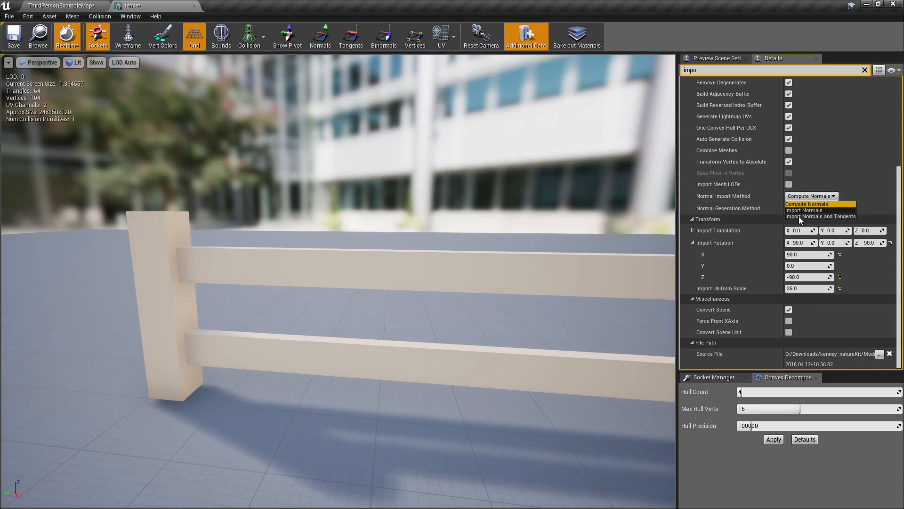
left_click(817, 208)
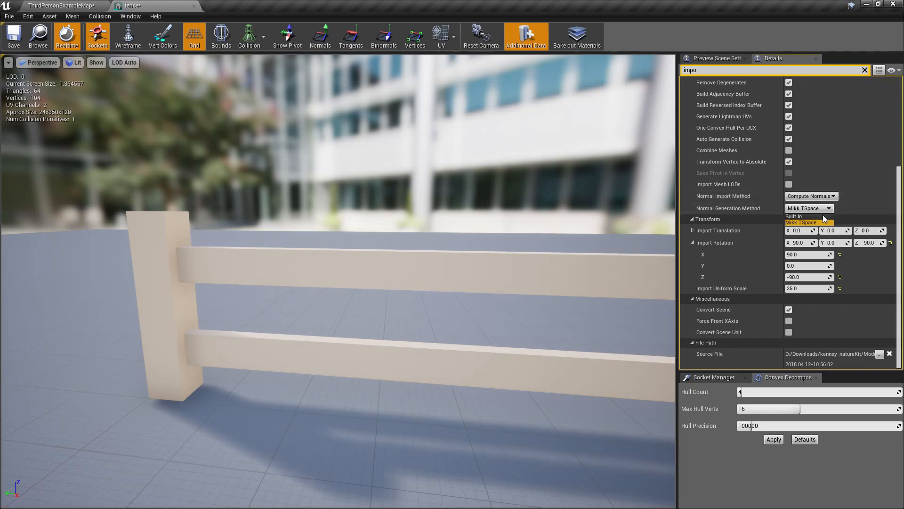
left_click(863, 208)
mouse_move(573, 211)
left_mouse_down()
mouse_move(485, 215)
mouse_move(568, 215)
left_mouse_up()
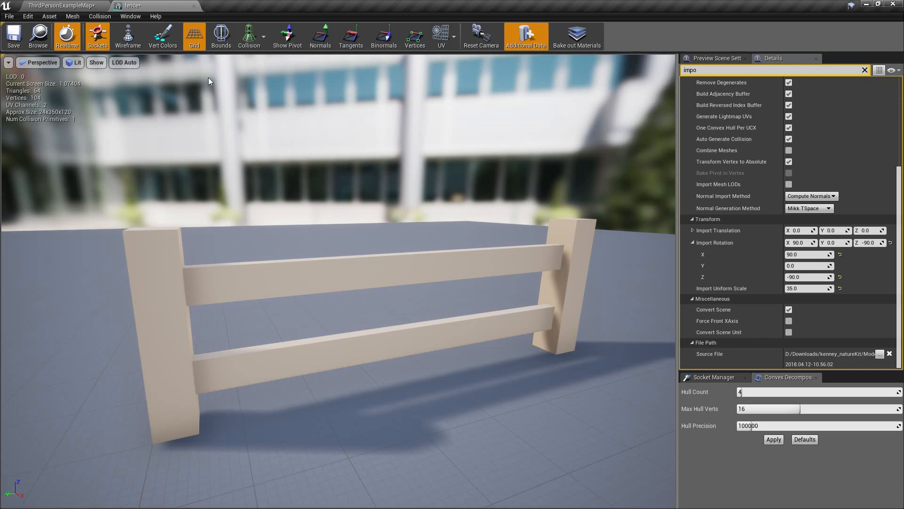
left_click(18, 44)
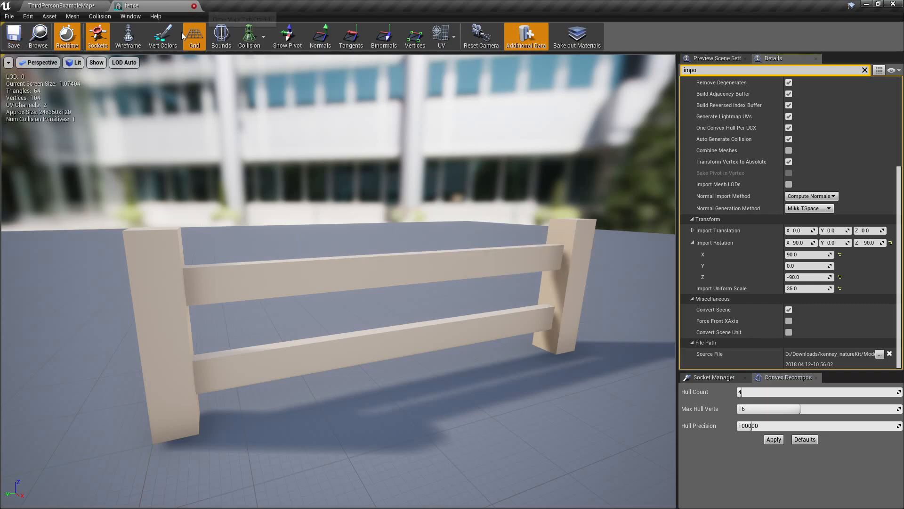
left_click(194, 6)
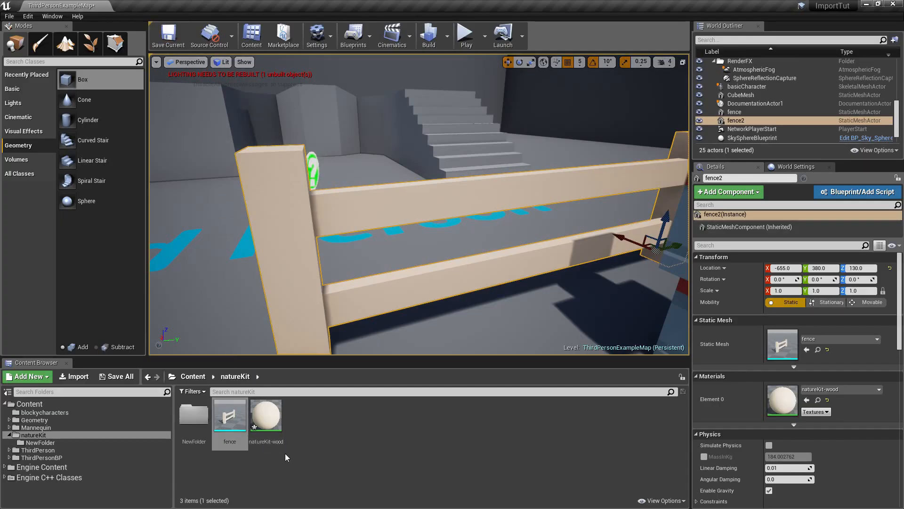
- Delete the empty NewFolder from natureKit and create a fresh subfolder there with the default name NewFolder
left_click(194, 417)
key("Delete")
left_click(360, 476)
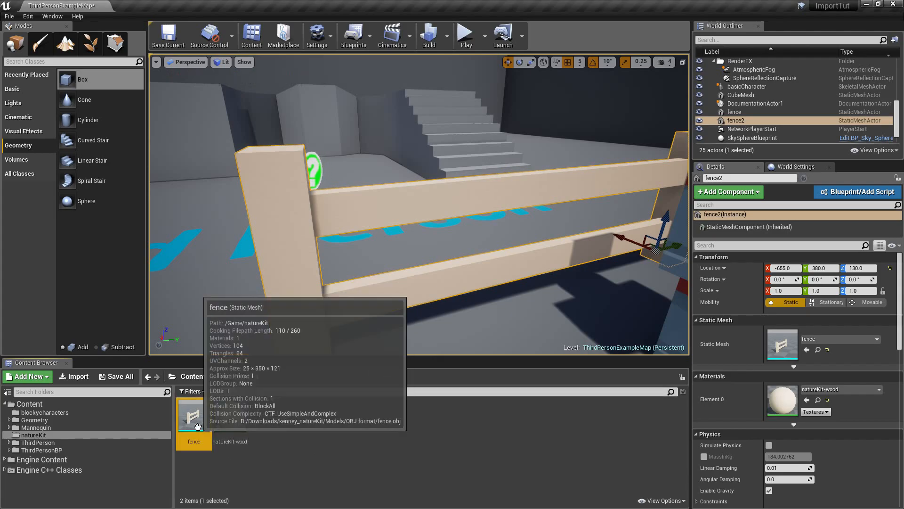
right_click(34, 434)
left_click(84, 238)
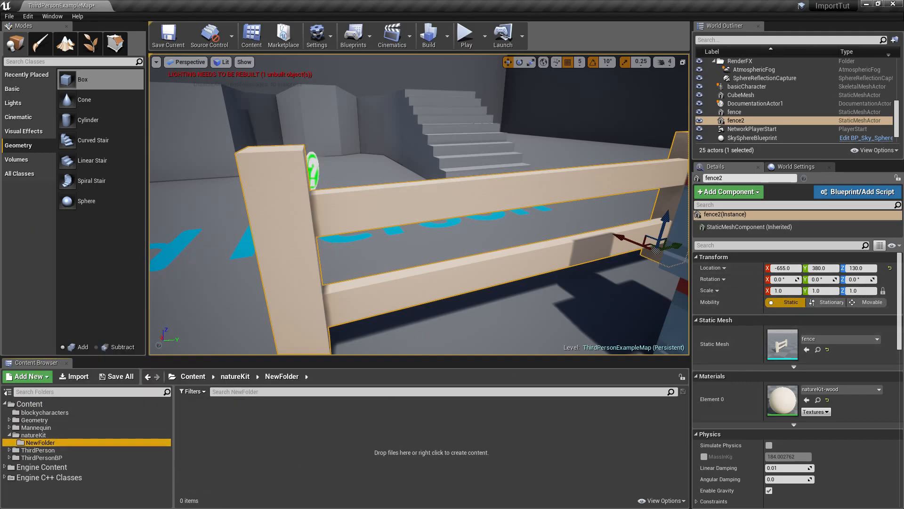
- Switch to File Explorer and list the OBJ format folder in Details view, sorted by type
key("alt+Tab")
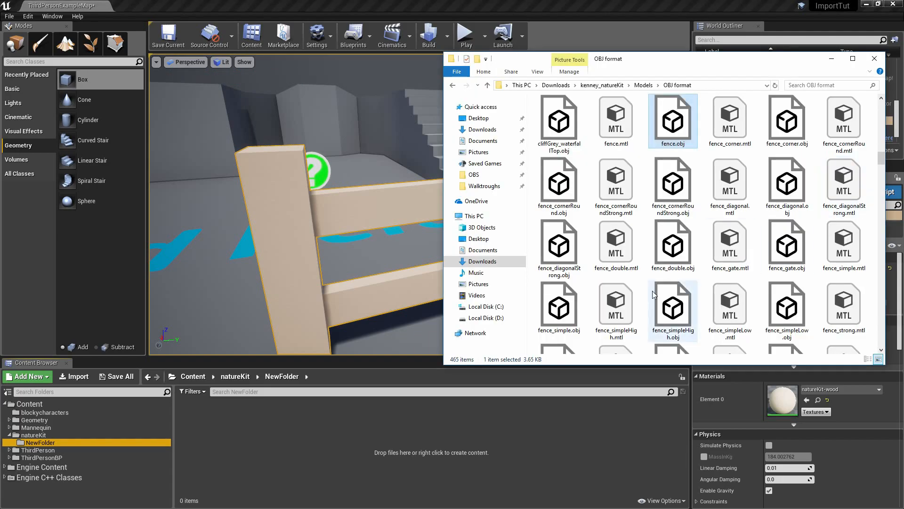
left_click_drag(636, 59, 427, 79)
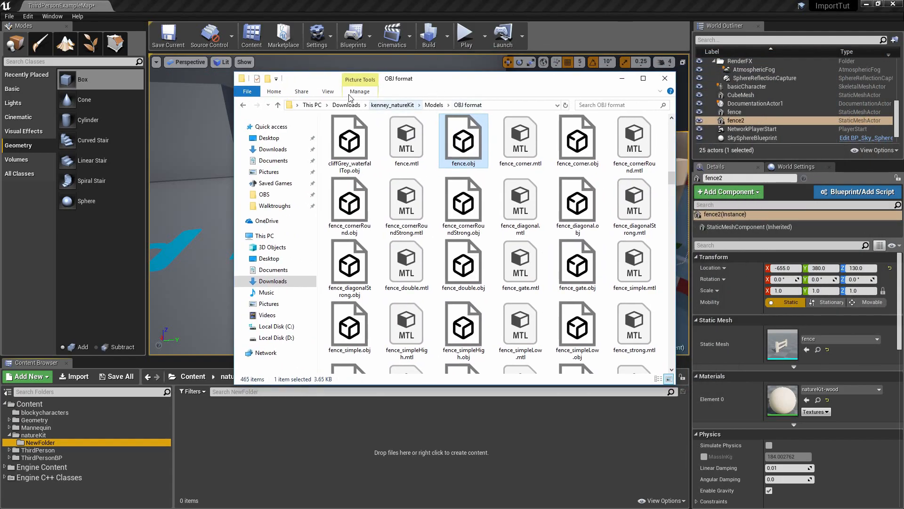
left_click(328, 91)
left_click(386, 124)
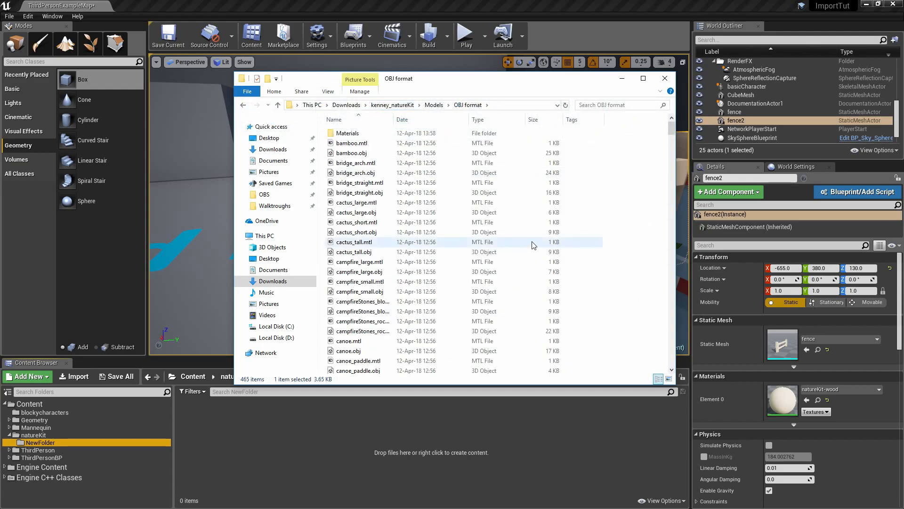
left_click(494, 120)
scroll(471, 208, "down", 7)
scroll(473, 211, "up", 15)
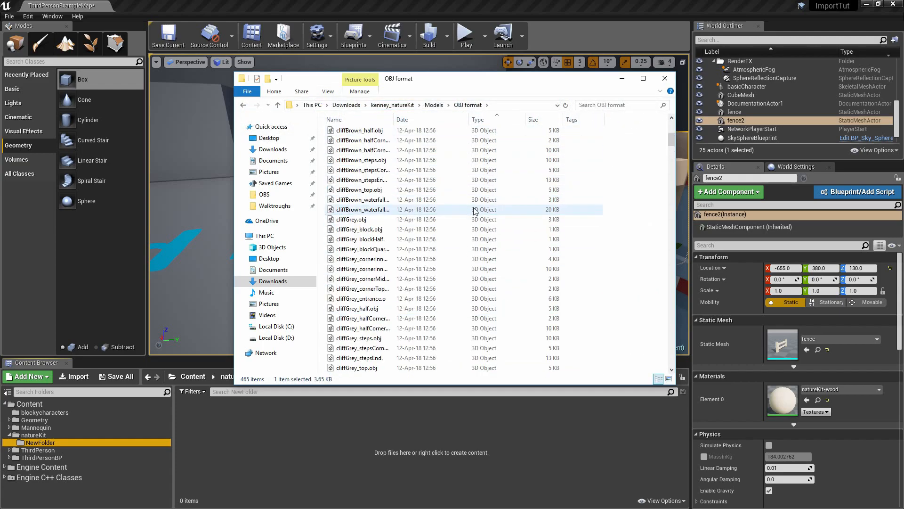
- Select all the OBJ model files through wheat.obj and bring them into the project's NewFolder for import
left_click(394, 145)
left_click_drag(669, 131, 652, 248)
left_click(400, 292, "shift")
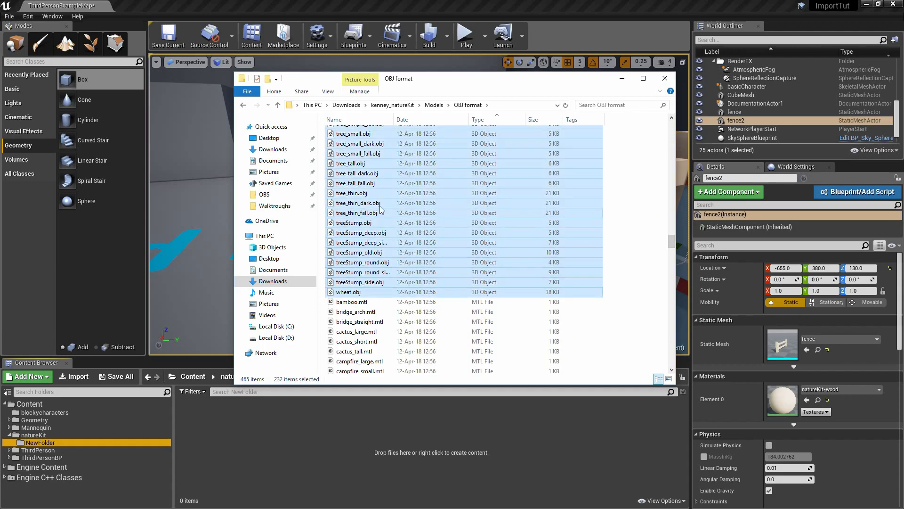
left_click_drag(376, 175, 345, 474)
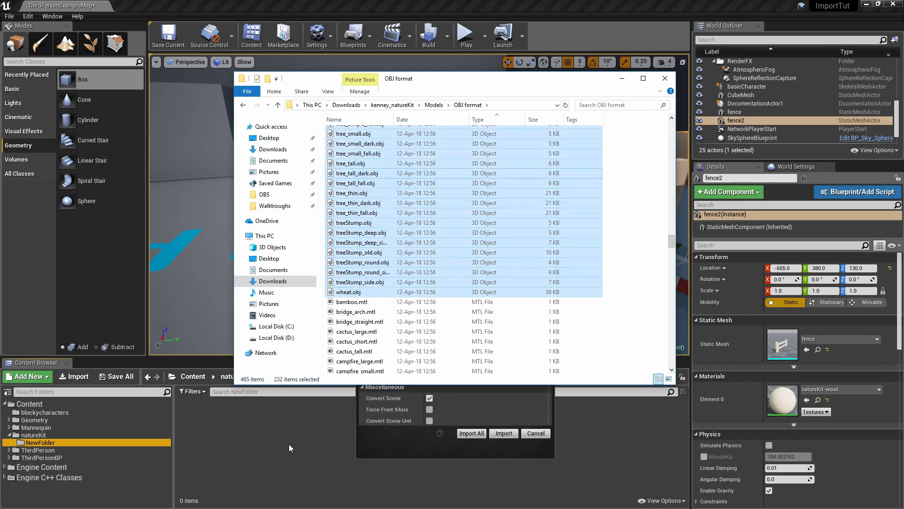
- Review the FBX import options and import all the selected models with Import Normals, Mikk TSpace and default transform values
left_click(423, 445)
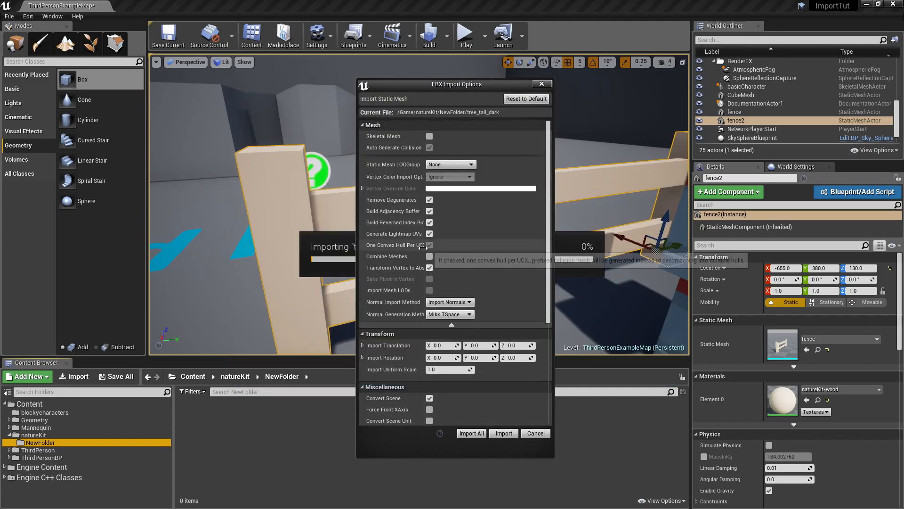
left_click_drag(424, 245, 439, 245)
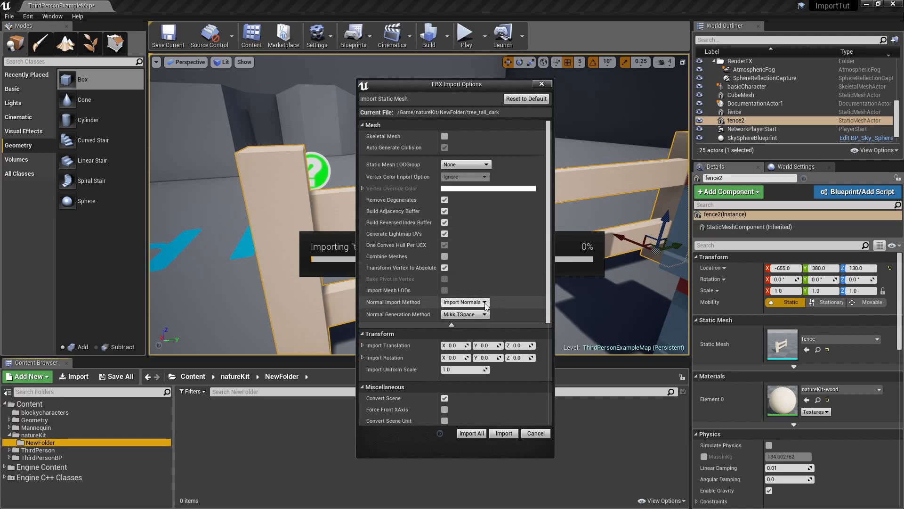
scroll(505, 384, "down", 6)
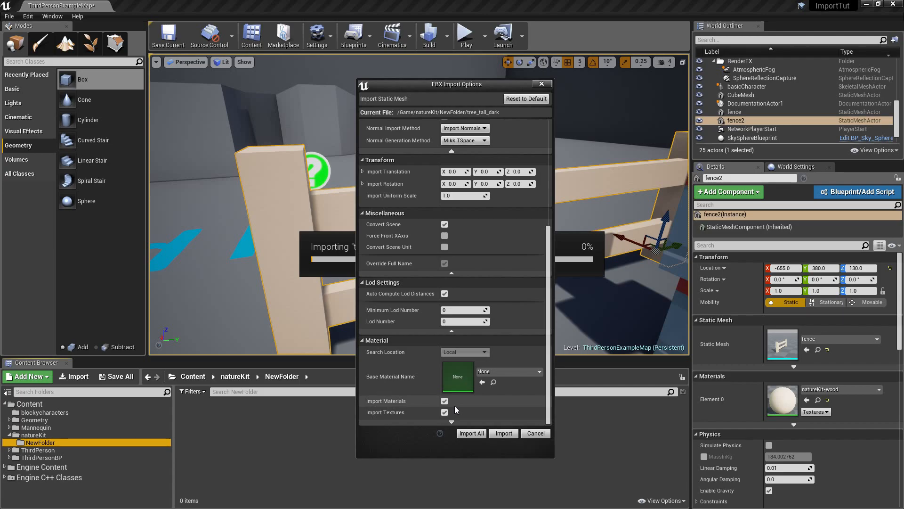
left_click(471, 432)
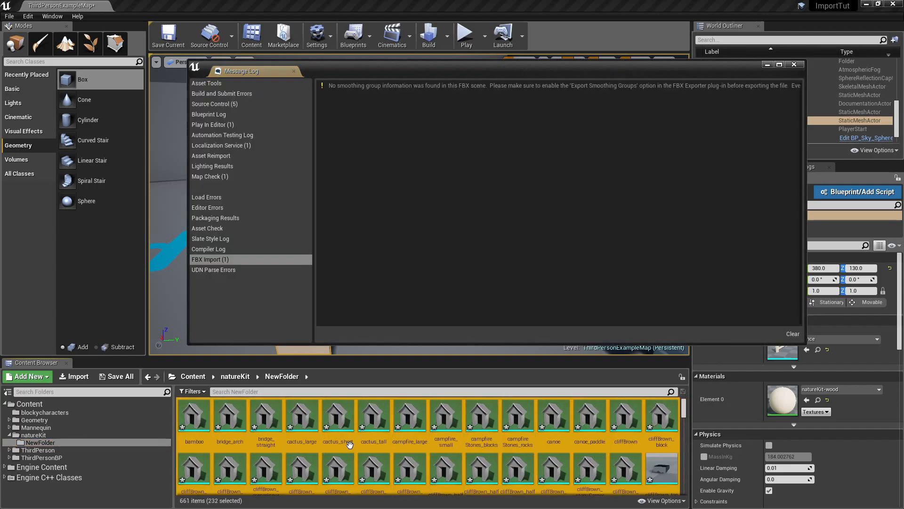
- Close the message log and open the fence mesh from the natureKit folder to reach its import settings
left_click(795, 65)
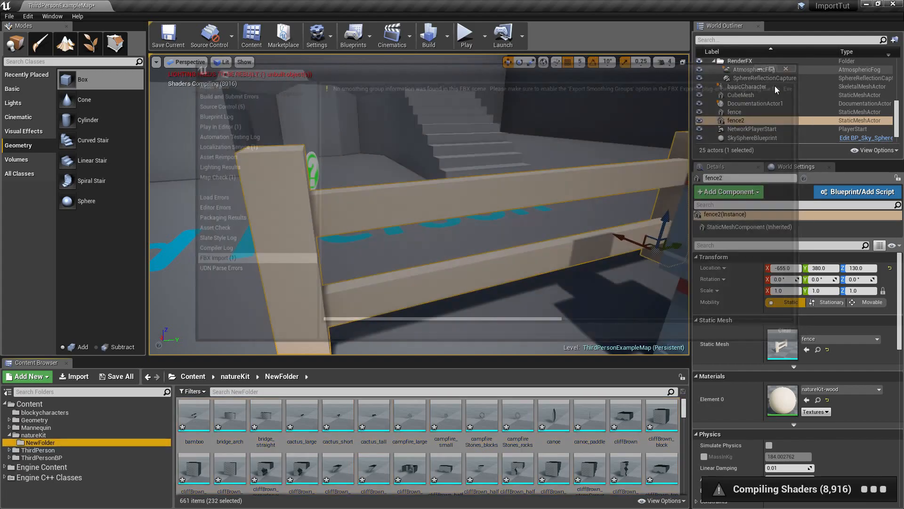
left_click(62, 434)
left_click(242, 426)
double_click(242, 426)
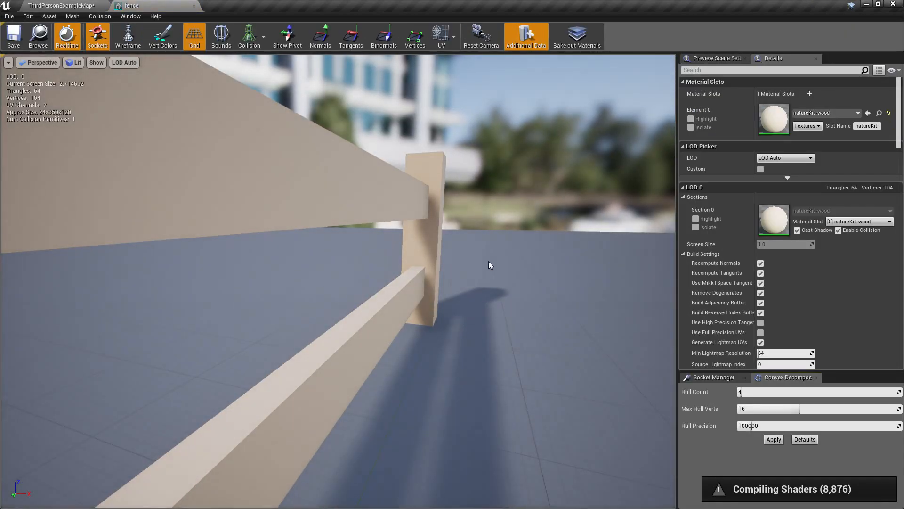
scroll(865, 313, "down", 15)
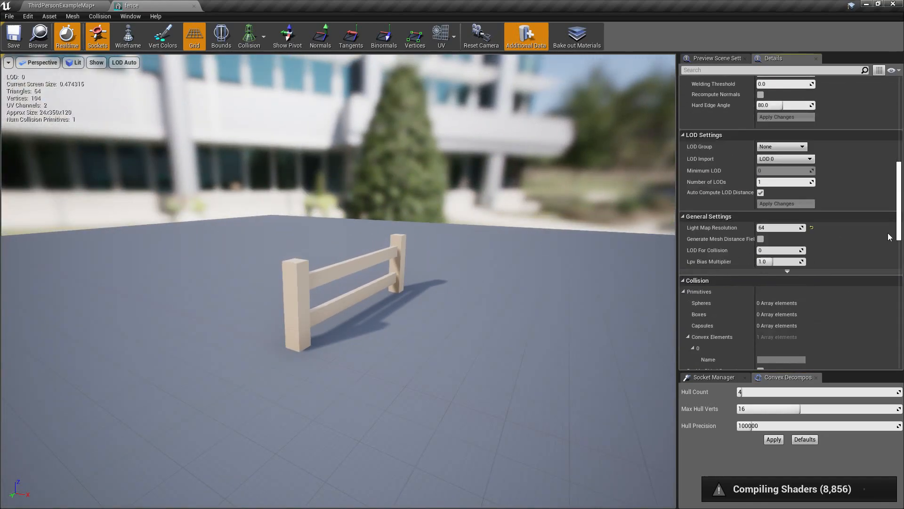
- Float the fence editor above the level and enlarge it and its details area to show the import transform settings
left_click_drag(127, 5, 196, 64)
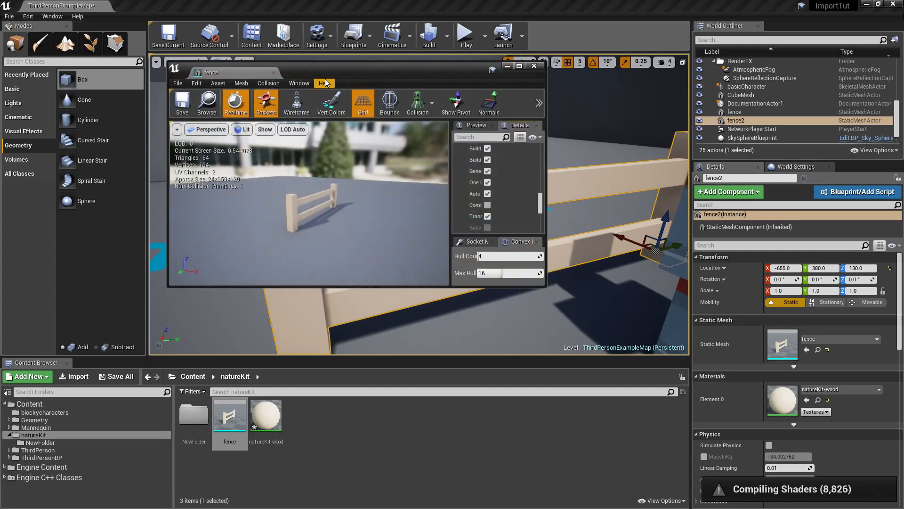
left_click_drag(337, 71, 211, 49)
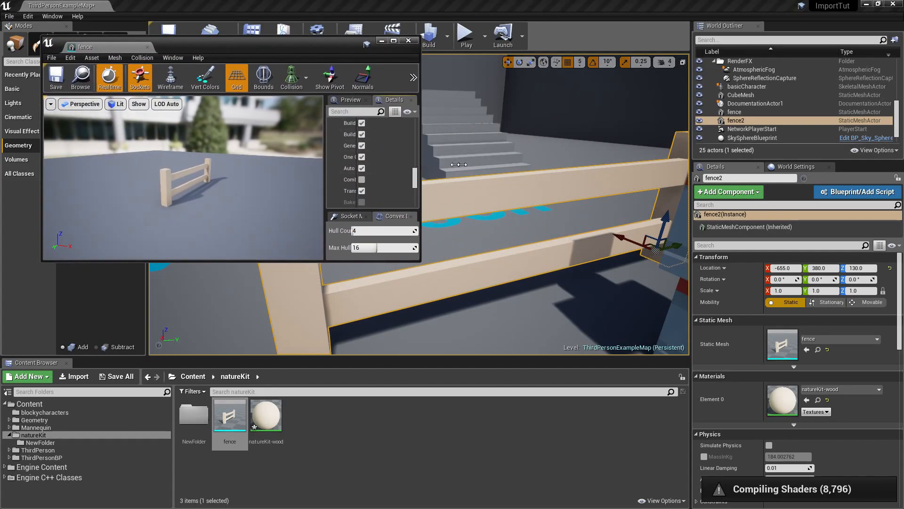
left_click_drag(421, 164, 512, 165)
left_click_drag(393, 165, 1, 154)
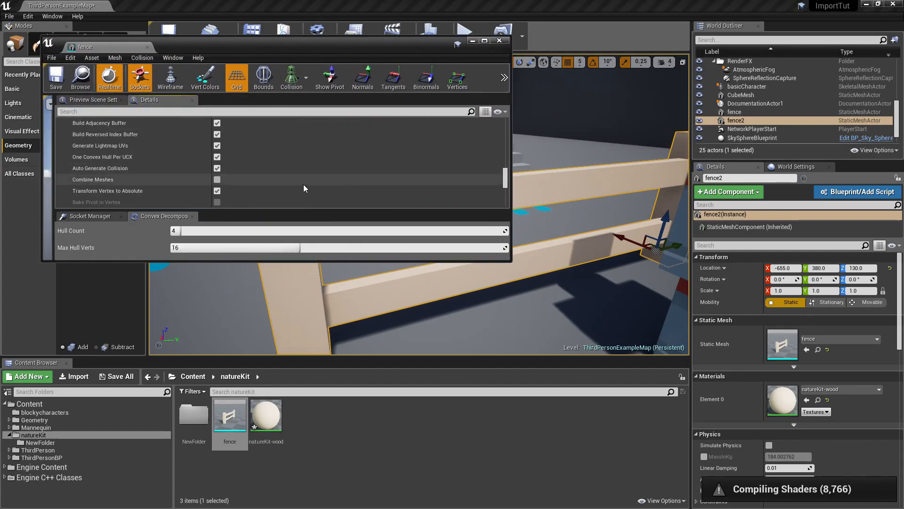
left_click_drag(53, 115, 279, 142)
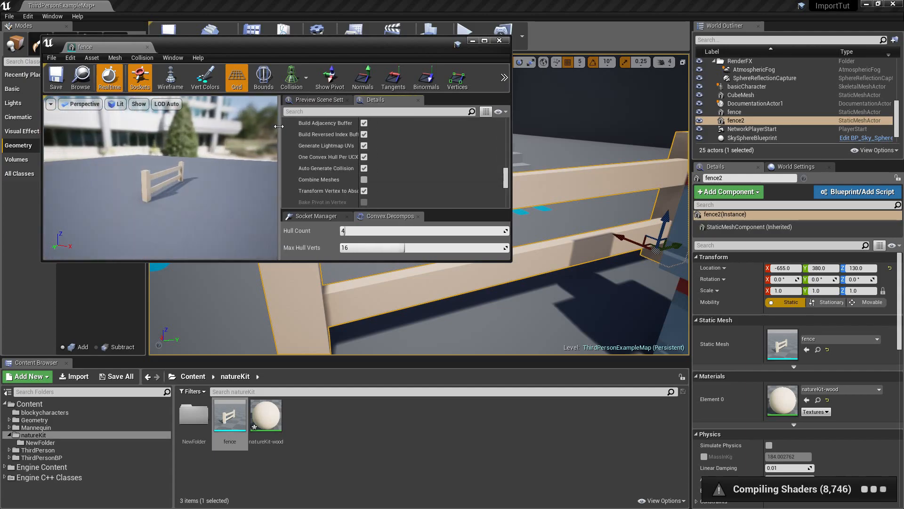
left_click_drag(409, 261, 410, 337)
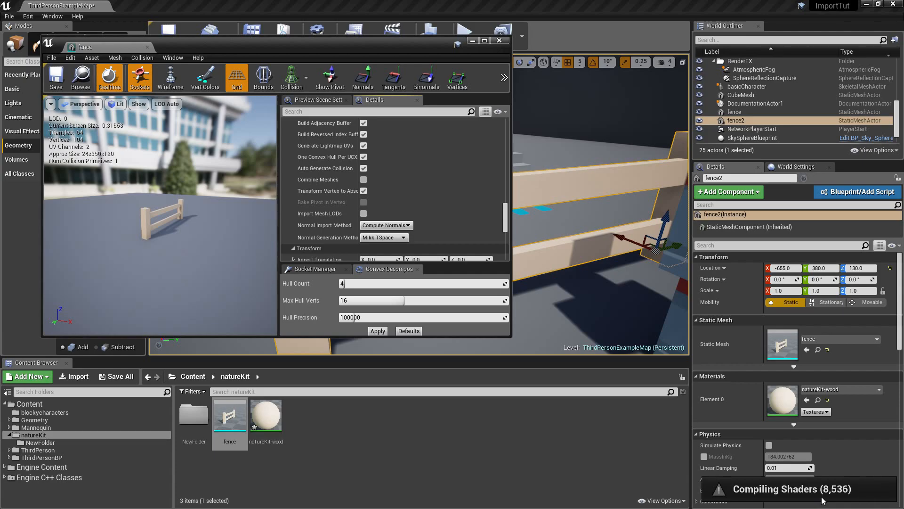
scroll(500, 219, "down", 5)
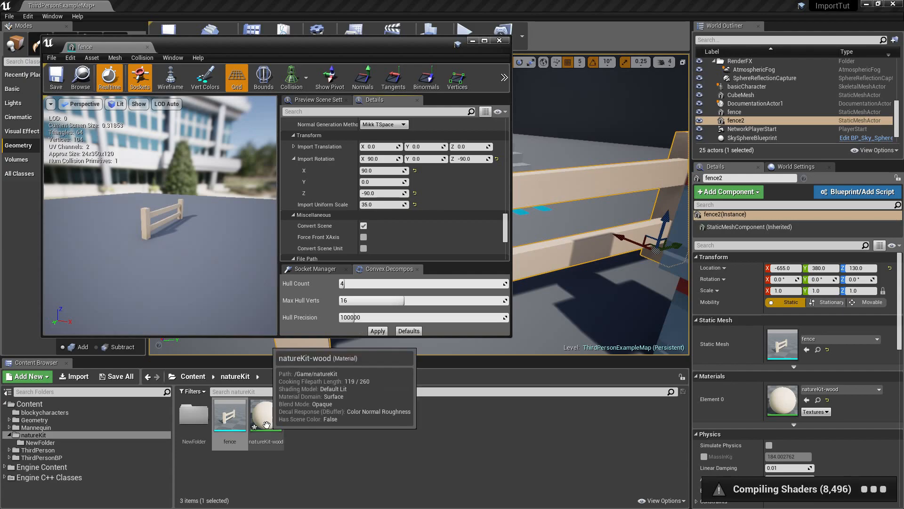
- Open natureKit's NewFolder and filter its contents to Static Mesh assets only
left_click(187, 424)
double_click(187, 424)
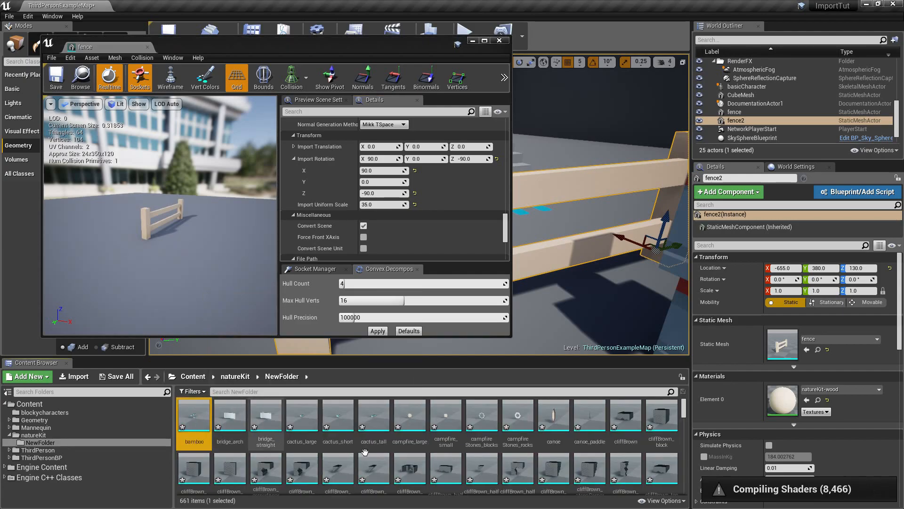
left_click_drag(684, 413, 692, 391)
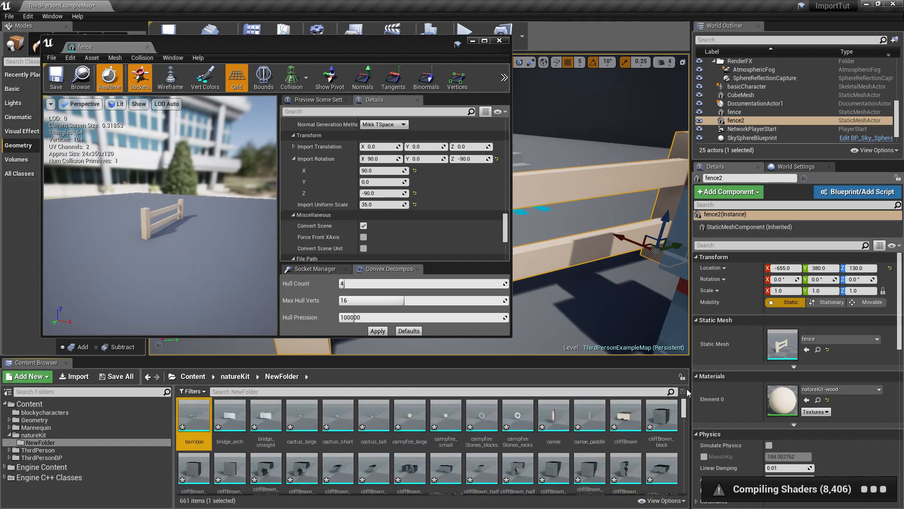
left_click(193, 390)
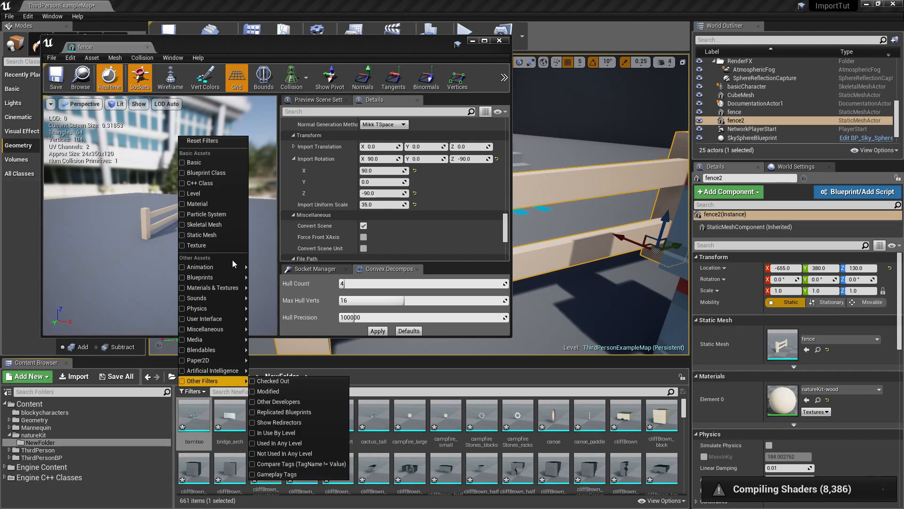
left_click(202, 235)
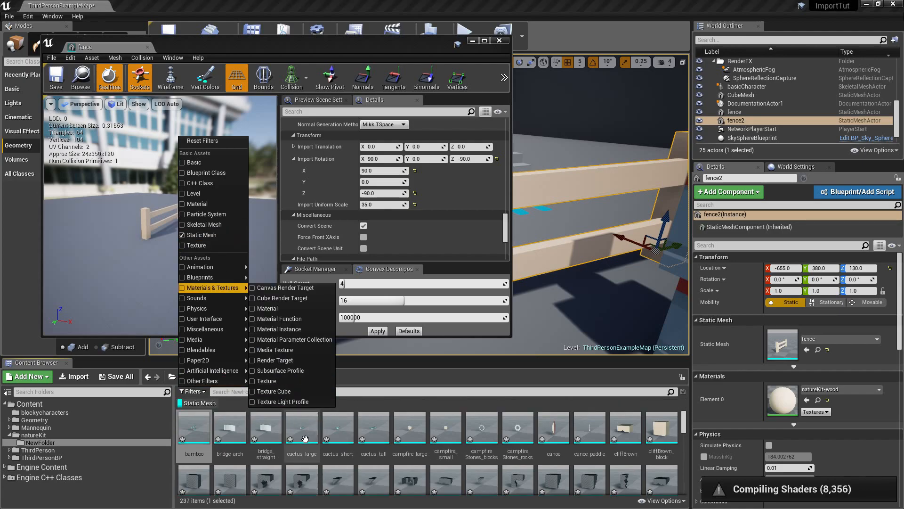
- Select all the filtered static meshes in NewFolder and open them for bulk editing in the Property Matrix
left_click(196, 430)
left_click_drag(684, 428, 676, 497)
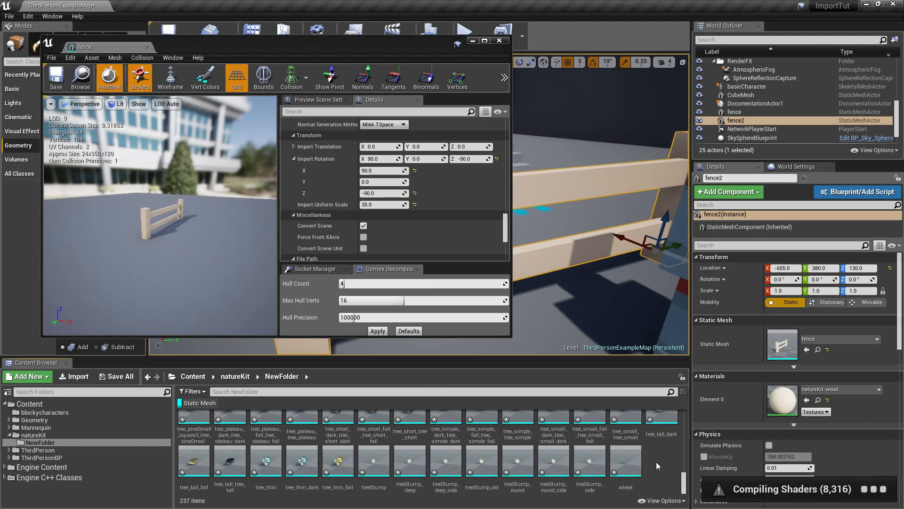
key("ctrl+a")
left_click(684, 419)
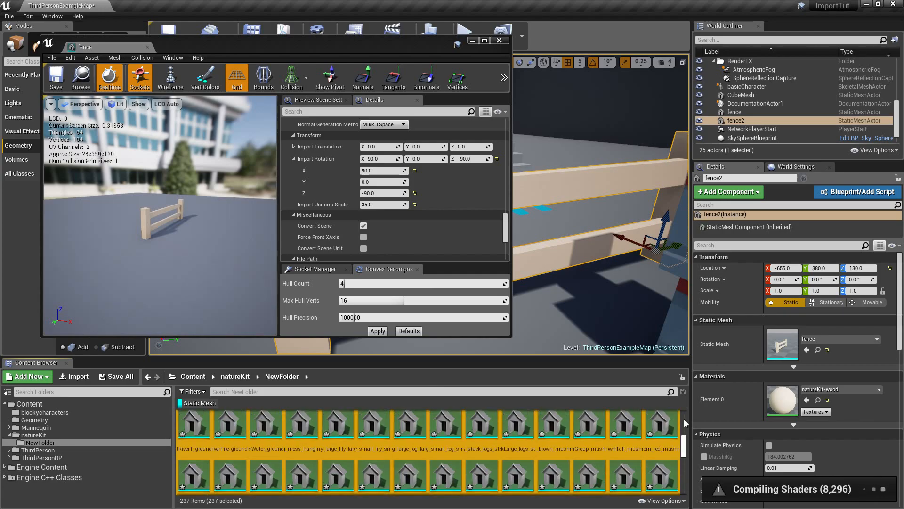
left_click_drag(684, 419, 683, 403)
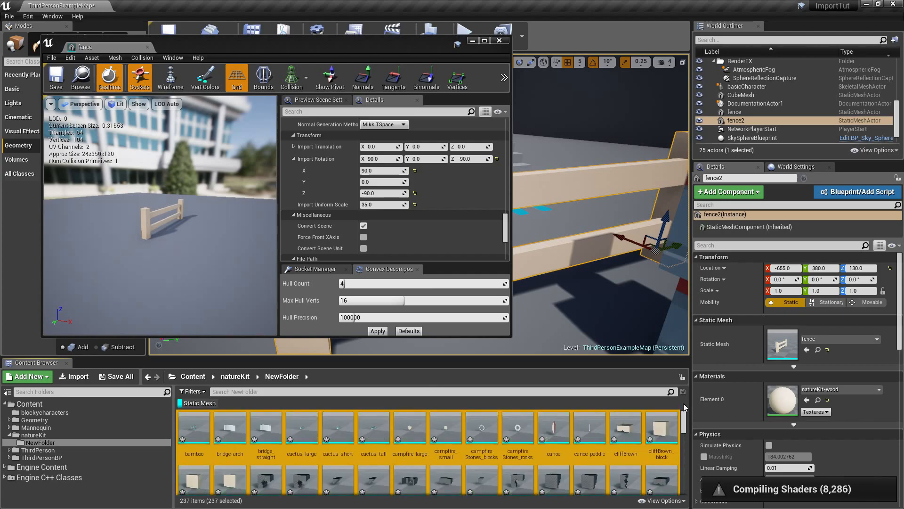
right_click(197, 430)
mouse_move(272, 290)
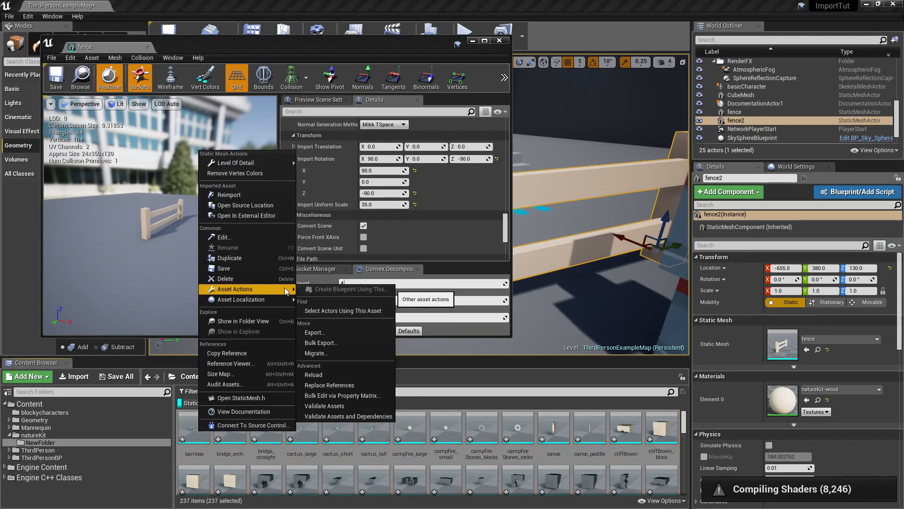
left_click(379, 395)
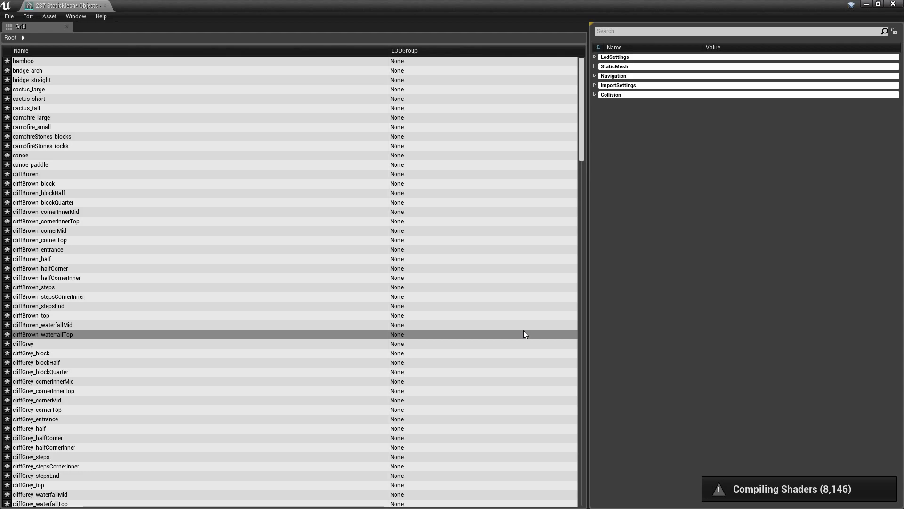
- Expand the Mesh import settings for all selected meshes and set Normal Import Method to Compute Normals
left_click(594, 85)
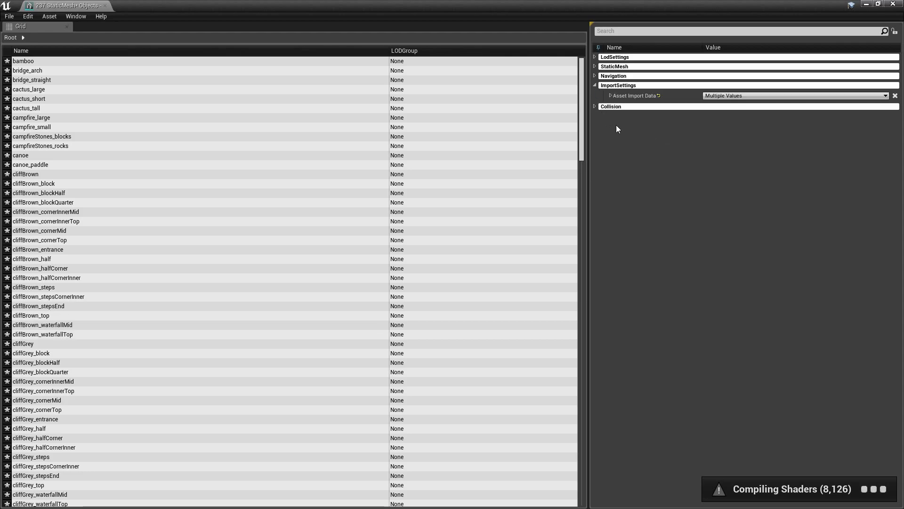
left_click(611, 95)
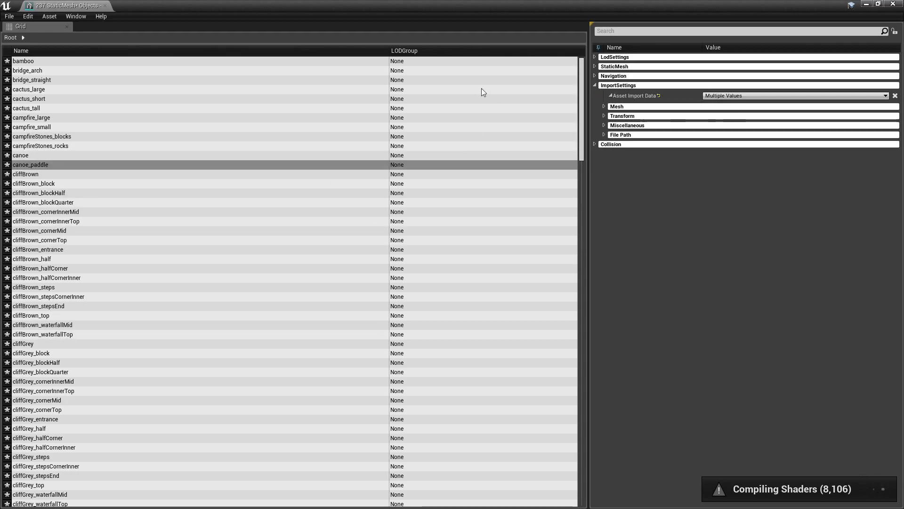
left_click(602, 106)
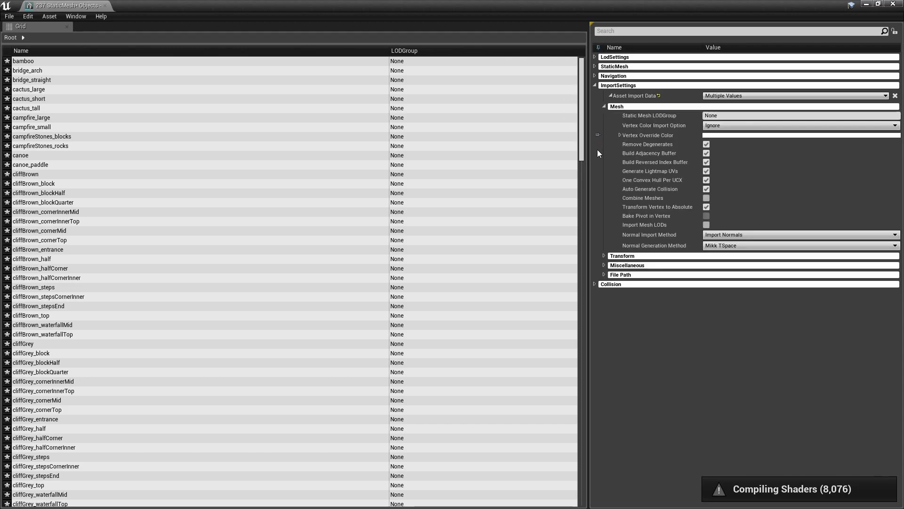
left_click(716, 234)
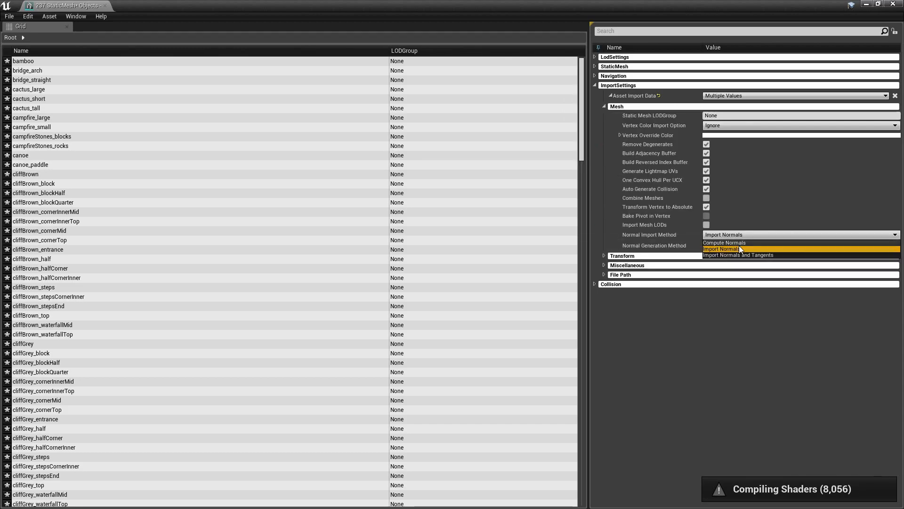
left_click(724, 243)
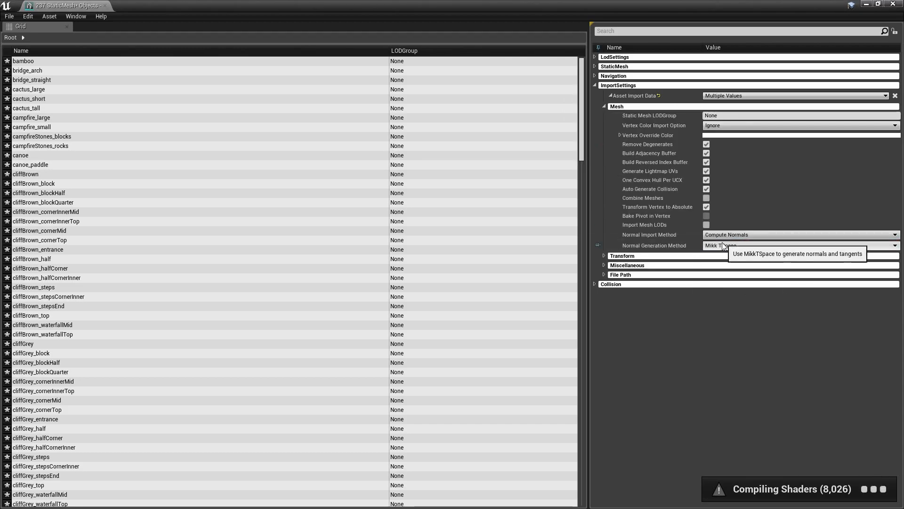
- Expand the Transform and Import Translation settings, and float and widen the Property Matrix window below the fence's settings for comparison
left_click(612, 255)
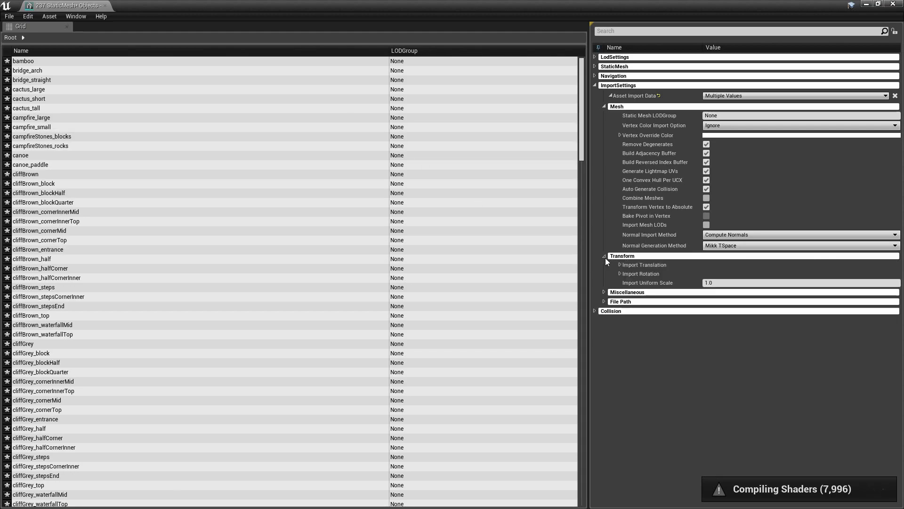
left_click_drag(174, 6, 283, 272)
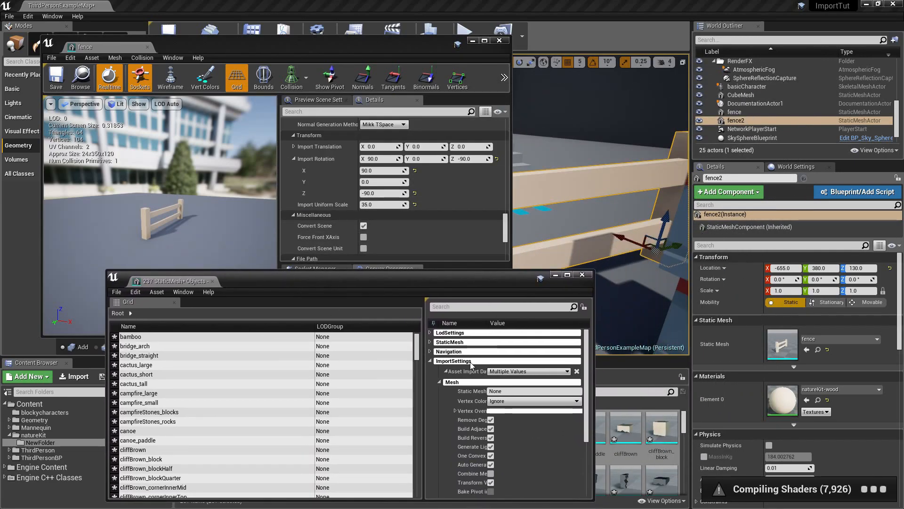
scroll(529, 423, "down", 3)
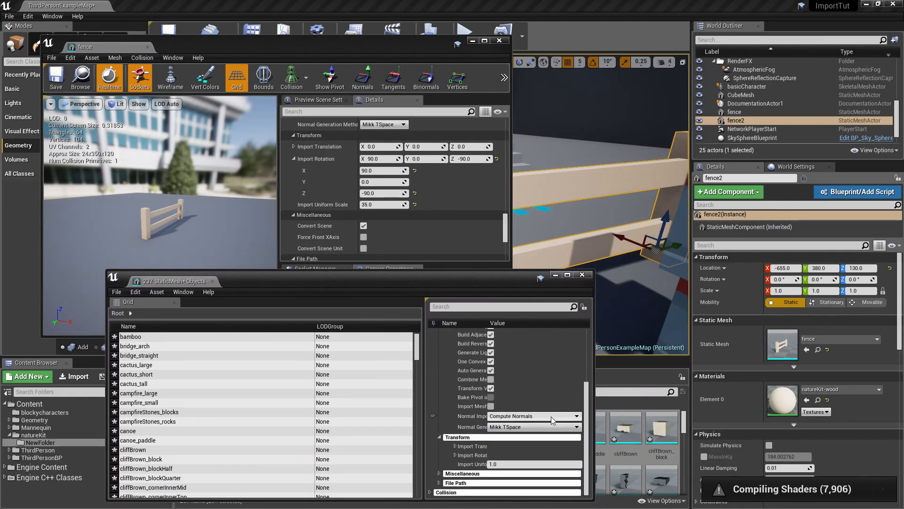
left_click(455, 446)
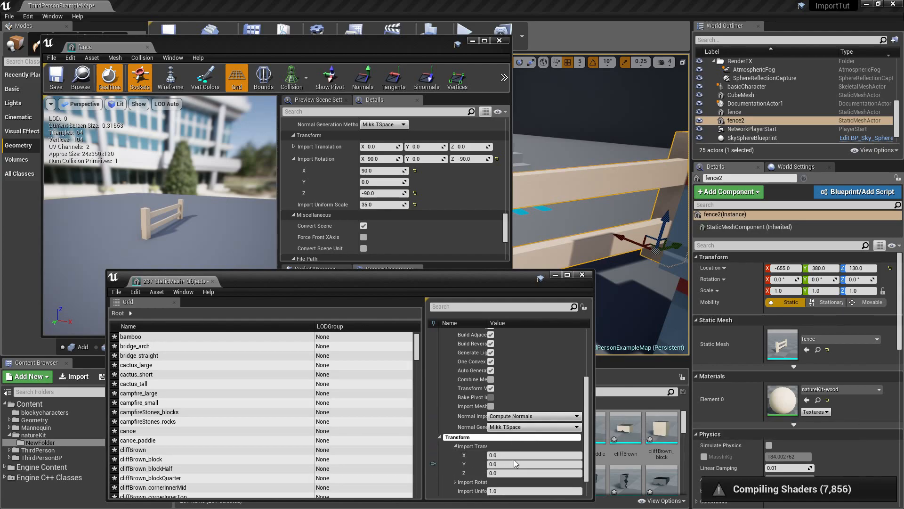
left_click_drag(587, 436, 757, 437)
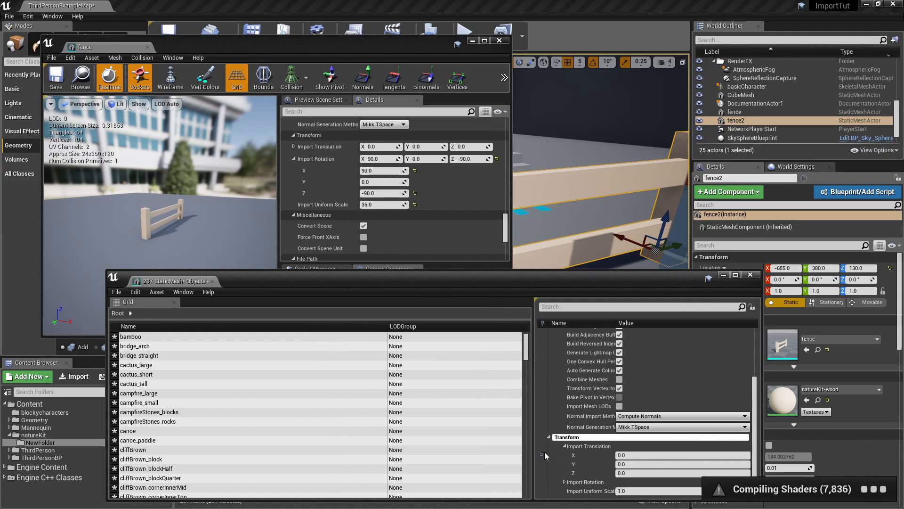
left_click_drag(533, 452, 438, 452)
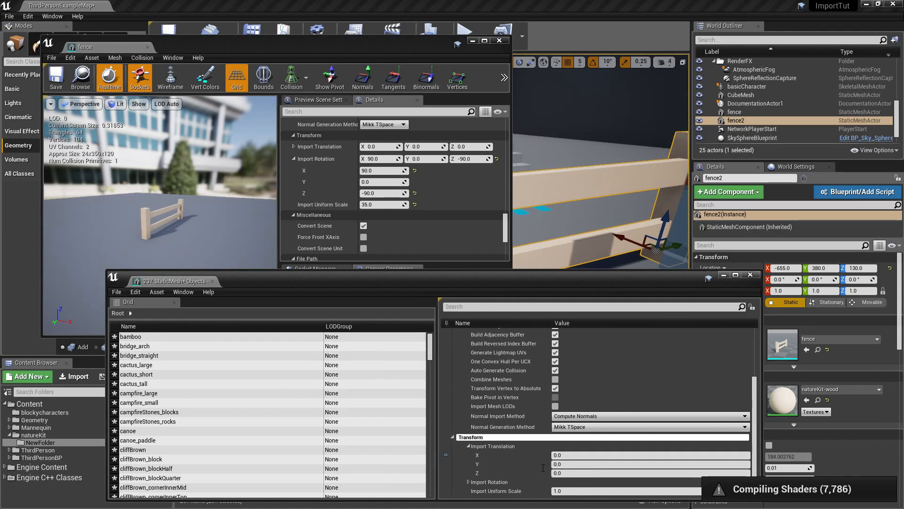
- Set the Import Rotation of all selected meshes to 90 for Y and -90 for X
left_click(468, 481)
scroll(545, 473, "down", 2)
left_click(574, 438)
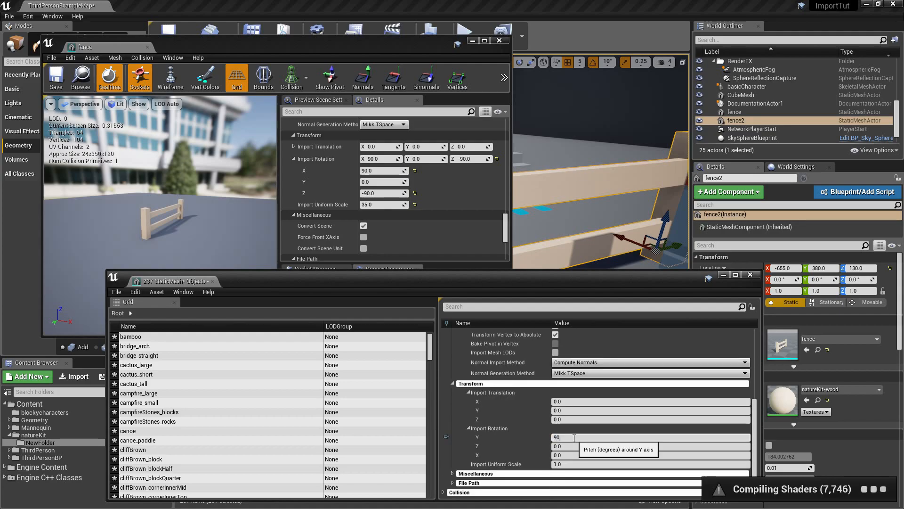
left_click(578, 456)
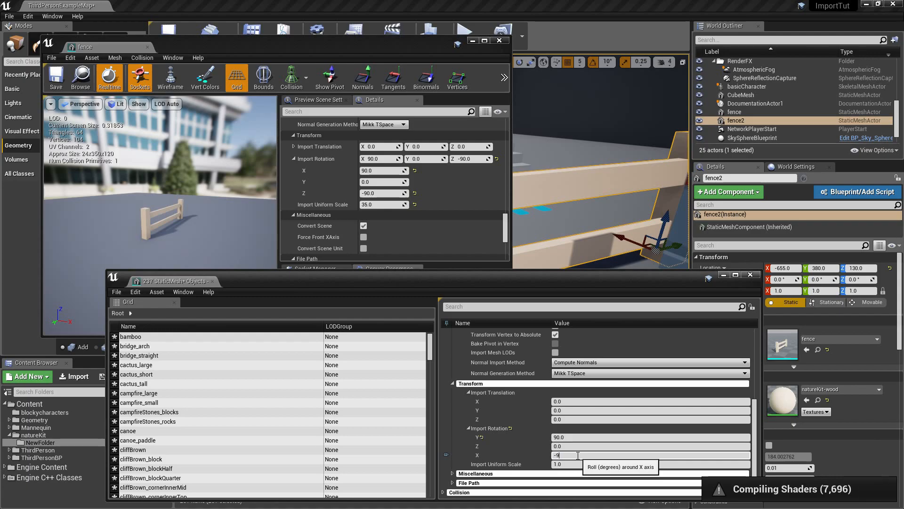
key("Return")
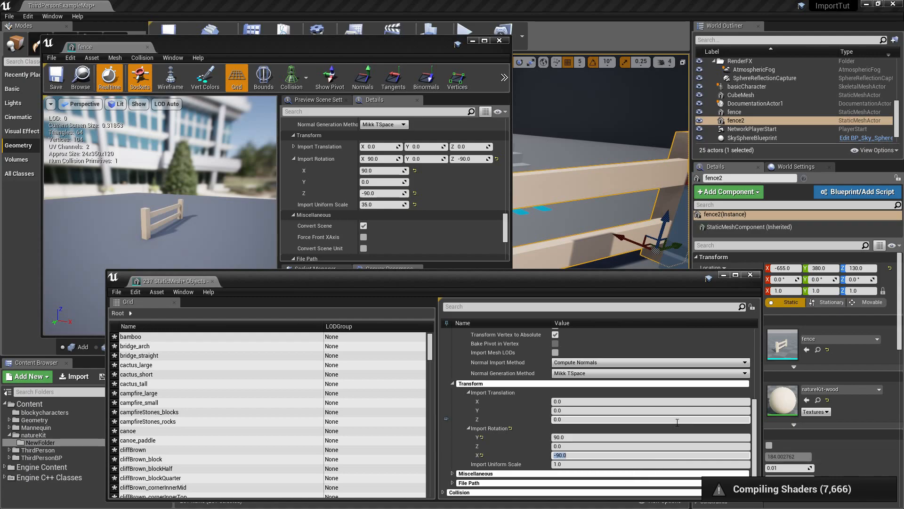
- Set the Import Uniform Scale of all selected meshes to 35 and compare the transform values with the fence's
left_click(582, 465)
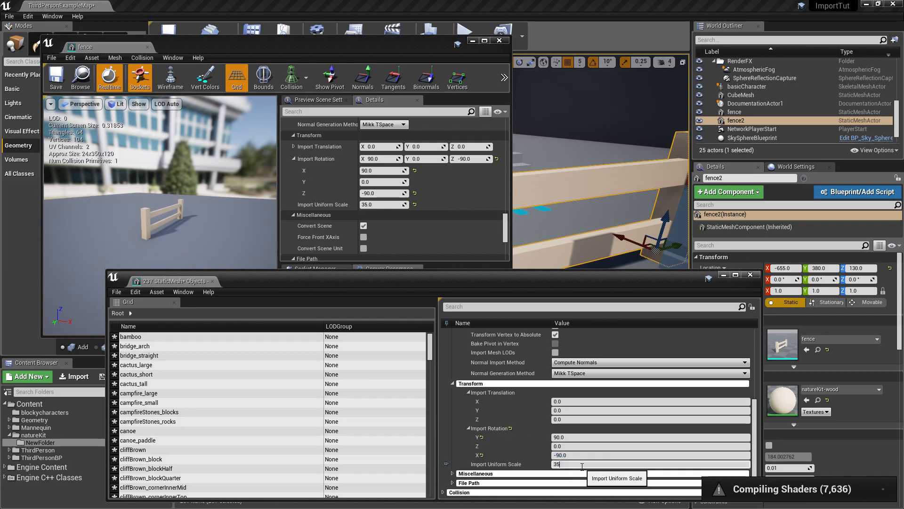
type("35")
key("Return")
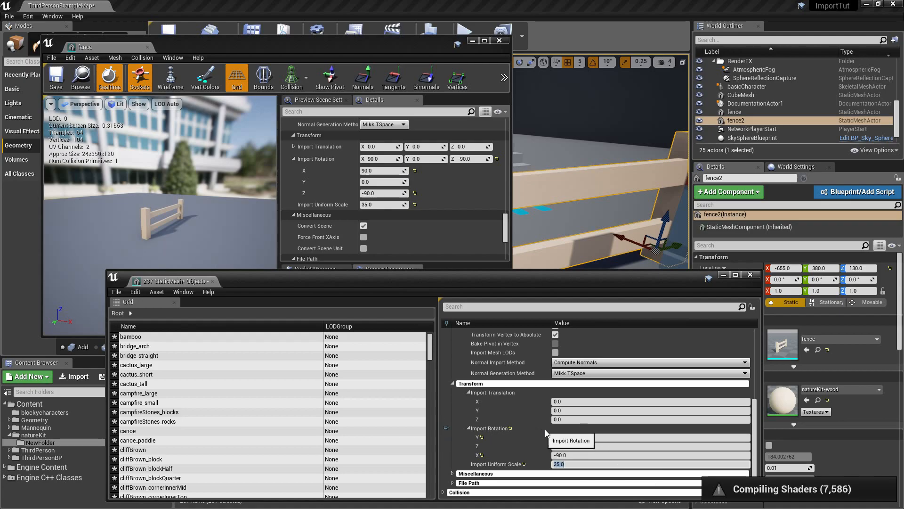
scroll(508, 429, "up", 2)
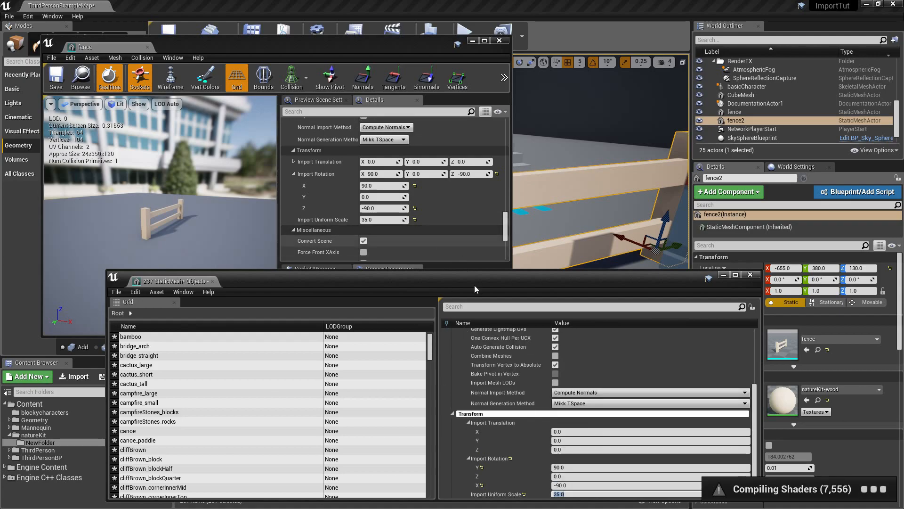
- Save the changed import settings of all selected meshes and close the Property Matrix and the fence's mesh editor
left_click(120, 294)
left_click(127, 342)
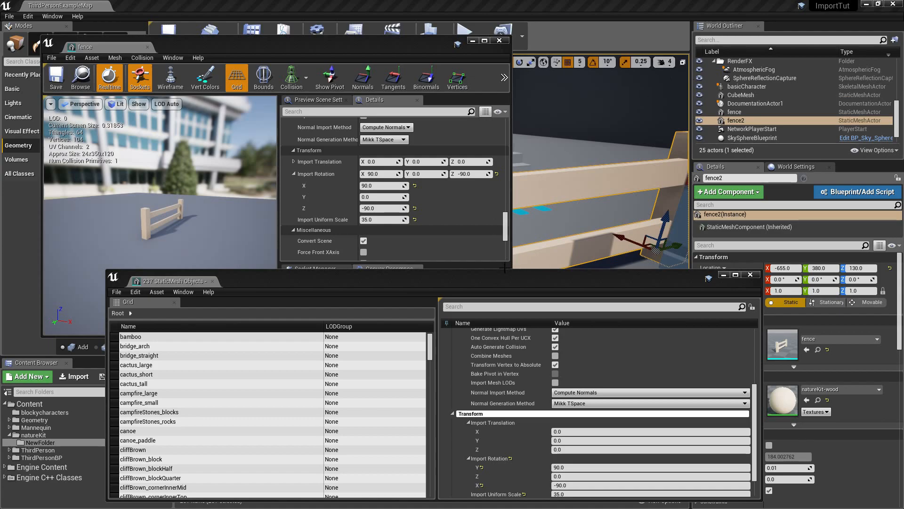
left_click_drag(504, 269, 487, 192)
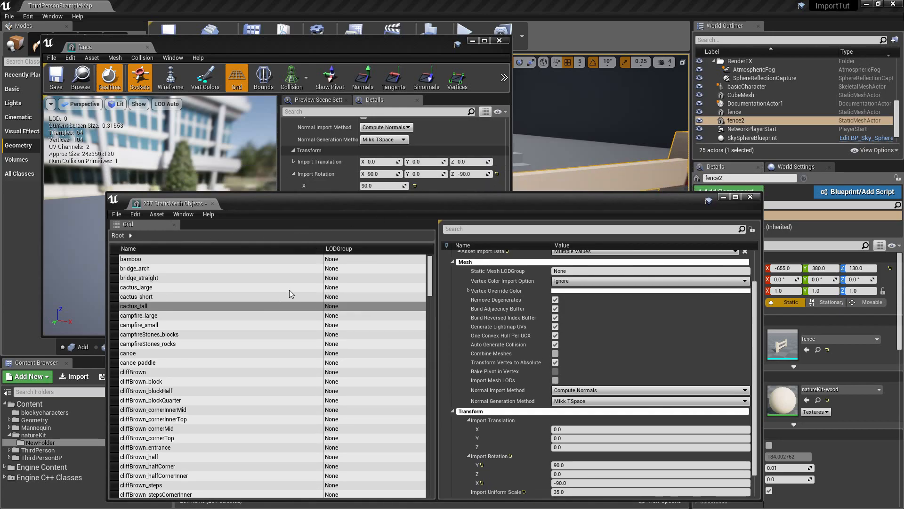
left_click(756, 197)
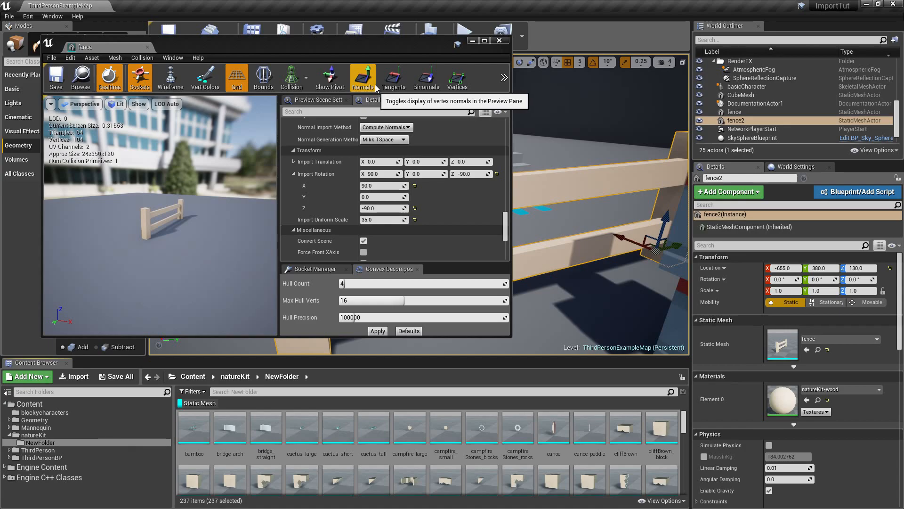
left_click(499, 40)
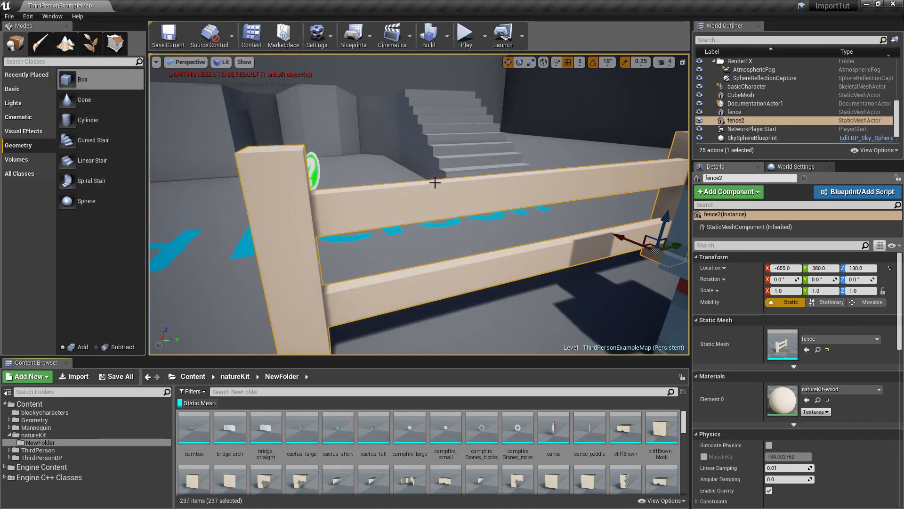
- Reimport all selected nature kit static meshes so that the new import settings are applied
scroll(433, 180, "down", 6)
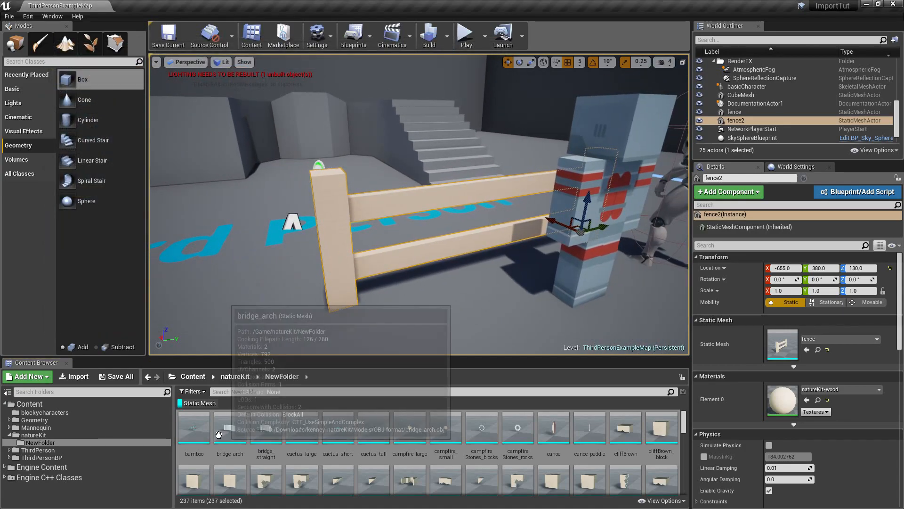
right_click(202, 431)
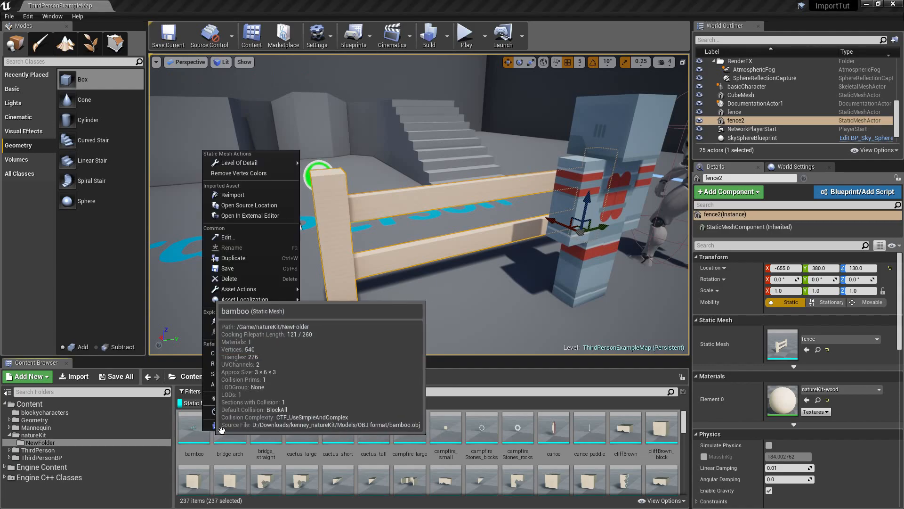
left_click(264, 197)
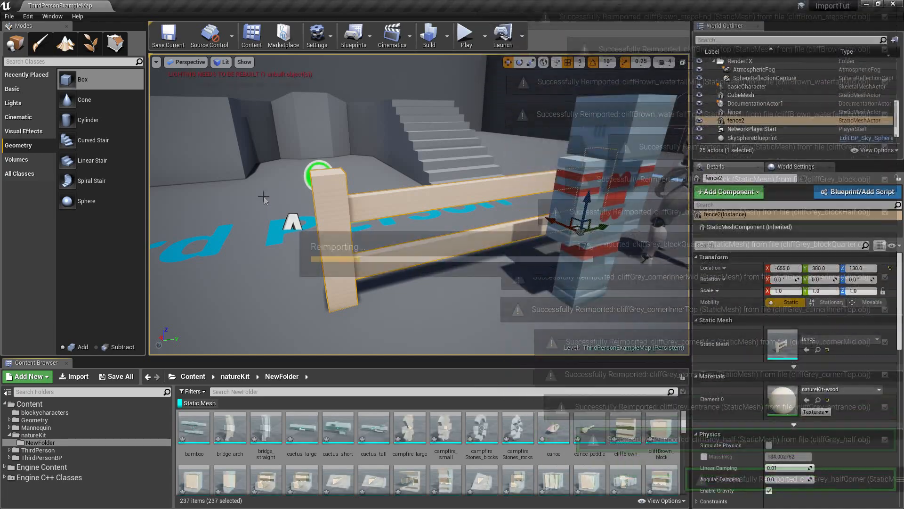
key("a")
right_click_drag(261, 196, 232, 219)
key("w")
key("s")
scroll(478, 459, "down", 4)
scroll(471, 457, "down", 2)
scroll(382, 449, "up", 5)
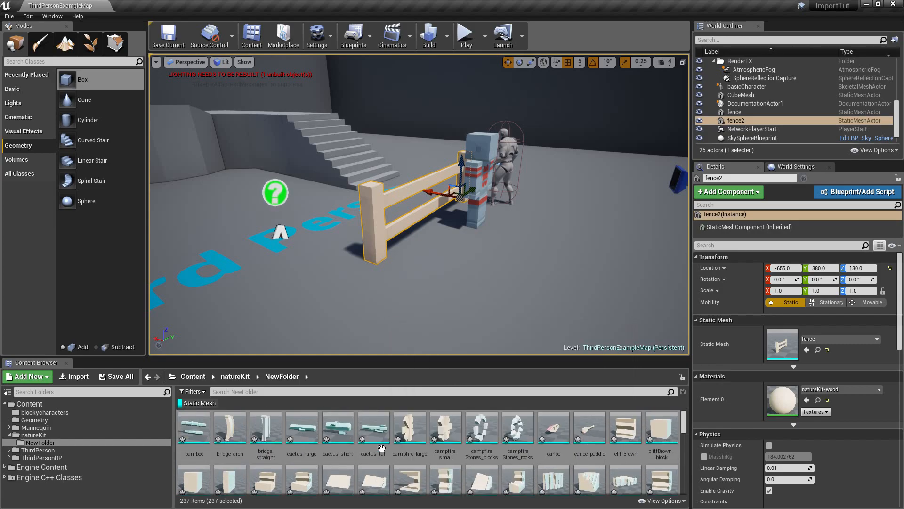
left_click_drag(206, 431, 434, 306)
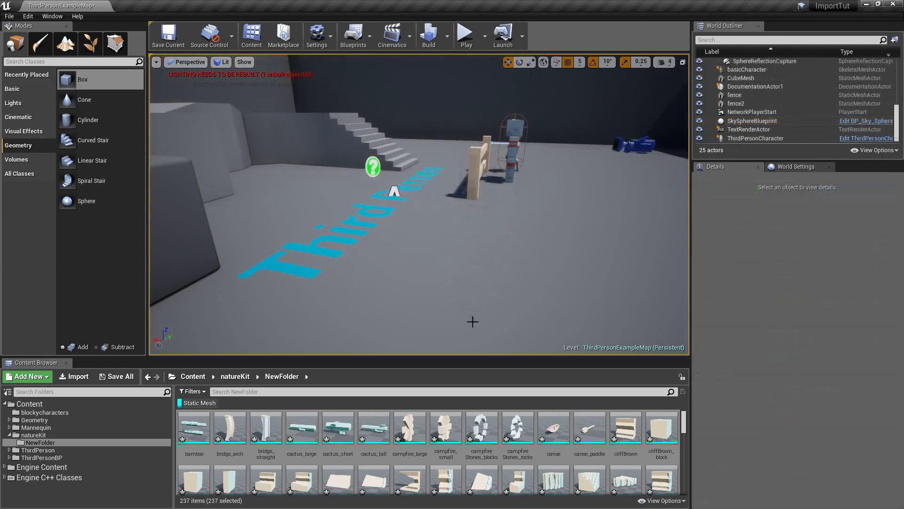
- Place only the bamboo mesh on the floor near the Third Person text, at about X -740, Y -250, and inspect it
left_click(198, 426)
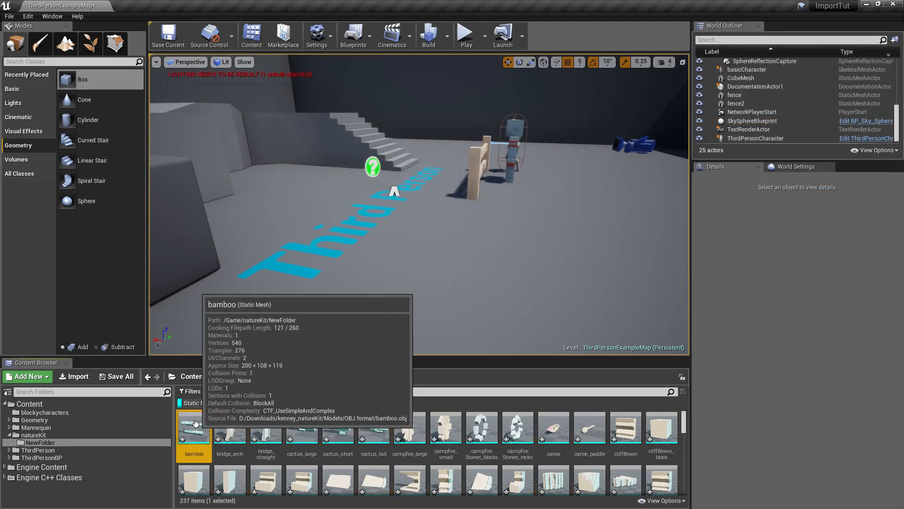
right_click_drag(334, 327, 323, 311)
key("d")
key("s")
key("w")
left_click_drag(194, 430, 370, 277)
right_click_drag(369, 277, 425, 229)
key("w")
key("s")
key("a")
right_click_drag(571, 247, 585, 267)
key("d")
key("w")
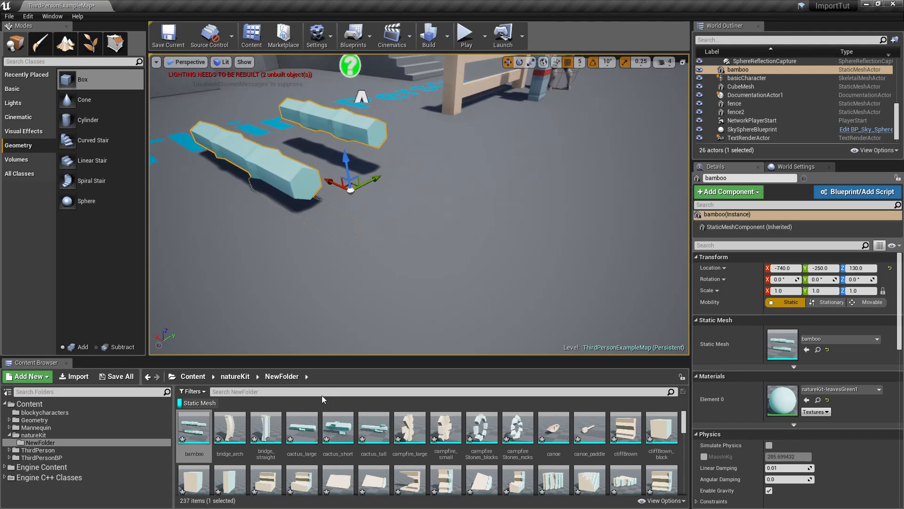
- Place the bridge_arch mesh in the level next to the bamboo, at about X -880, Y -215
left_click_drag(230, 426, 523, 249)
key("s")
right_click_drag(523, 248, 515, 248)
key("d")
- Rotate the bridge arch to -90° about Y so that it lies flat, and raise it to Z 265
key("e")
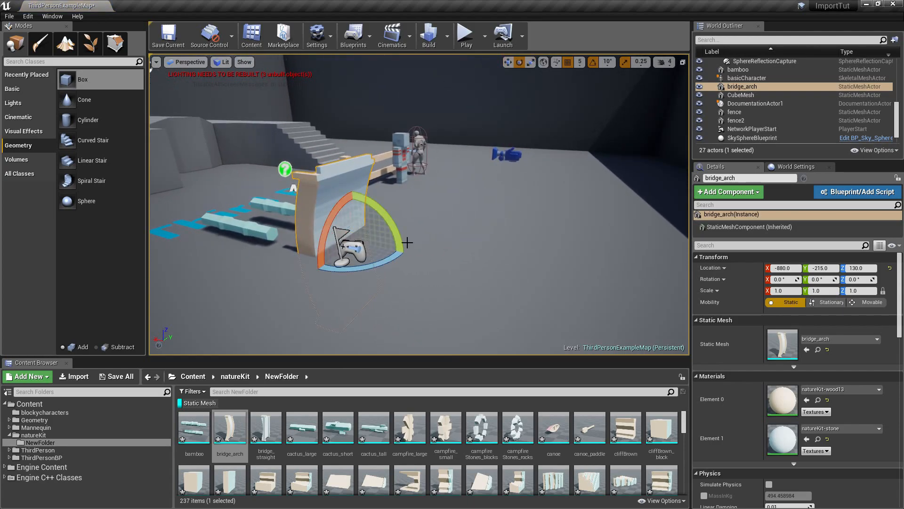
left_click_drag(398, 221, 362, 288)
key("w")
left_click_drag(357, 218, 352, 147)
right_click_drag(353, 147, 325, 144)
key("d")
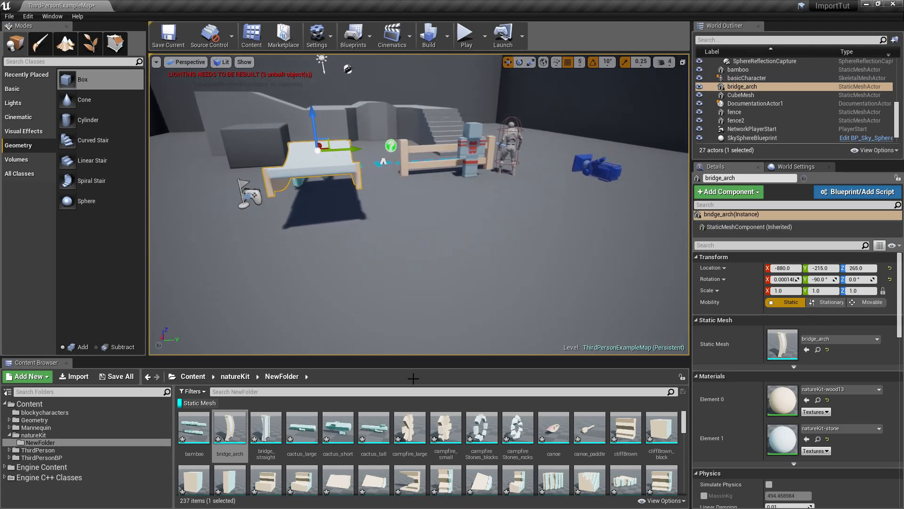
- Place the cliffGrey_blockQuarter mesh on the floor beside the bridge, at about X -1305, Y -30
scroll(381, 445, "down", 3)
left_click_drag(381, 446, 463, 307)
key("a")
right_click_drag(466, 333, 466, 333)
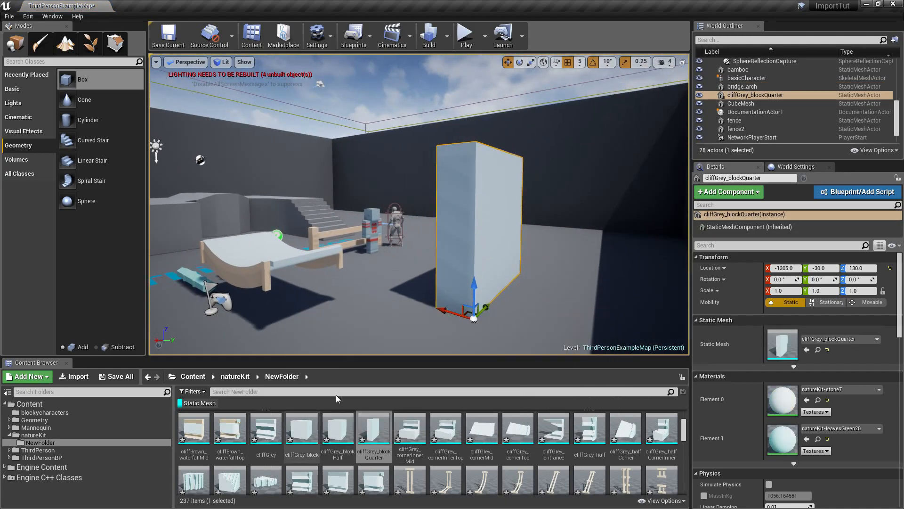
- Place the ground_dirtRiverCrossing mesh in the level beside the grey cliff block, at about X -1475, Y 5
scroll(424, 443, "down", 3)
scroll(500, 464, "down", 2)
left_click_drag(481, 461, 575, 339)
key("a")
right_click_drag(575, 339, 669, 339)
key("s")
right_click_drag(524, 314, 485, 311)
key("d")
- Rotate the river crossing ground piece to 90° about Y so that it lies flat
key("r")
key("e")
key("w")
right_click_drag(512, 293, 511, 293)
key("e")
left_click_drag(434, 234, 466, 207)
key("d")
- Examine the size and orientation of the placed nature kit models compared with the characters in the level
right_click_drag(466, 207, 542, 233)
key("w")
key("s")
key("a")
key("s")
key("w")
key("a")
key("s")
key("a")
mouse_move(449, 291)
right_mouse_down()
mouse_move(459, 297)
mouse_move(449, 300)
right_mouse_up()
key("d")
key("w")
key("d")
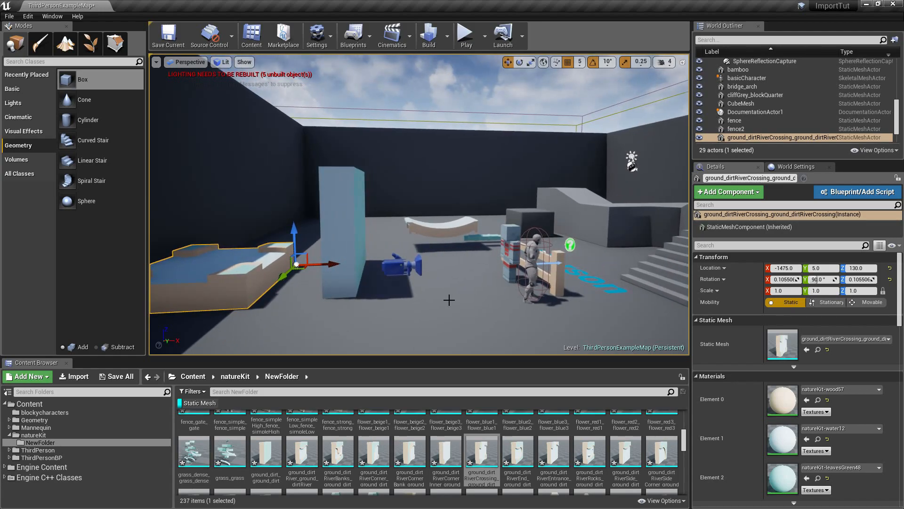